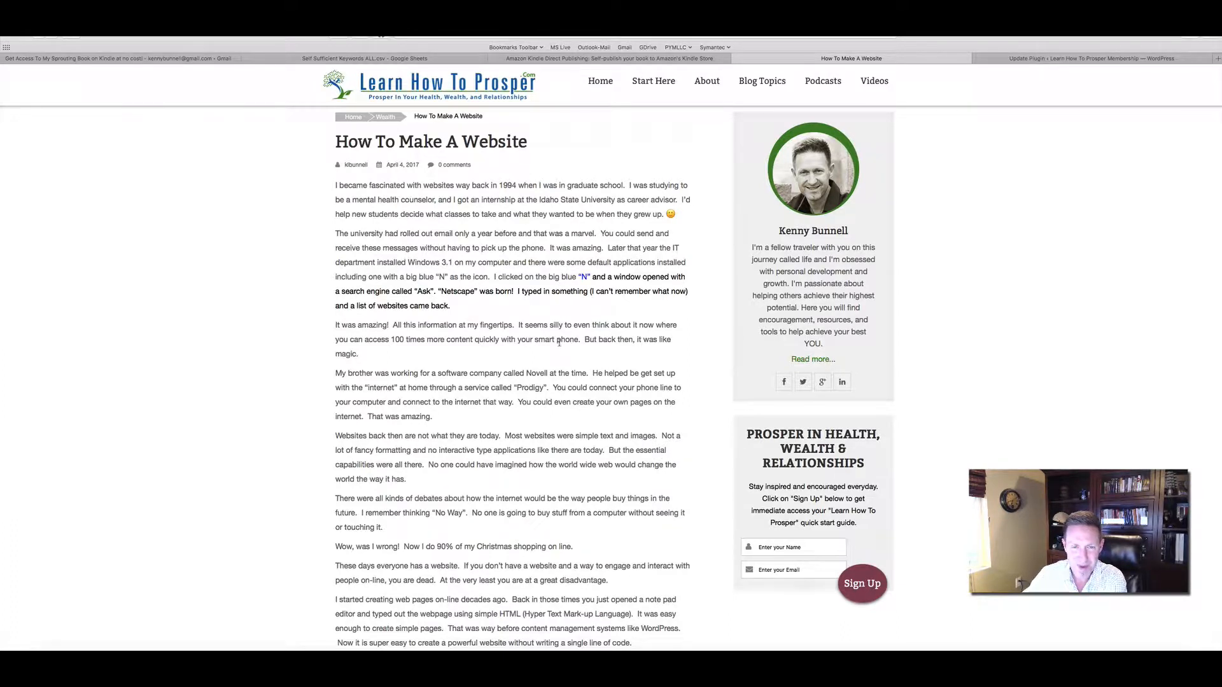
- Read through the "How To Make A Website" blog post, including the section on the Creating Websites book
scroll(559, 343, down, 2)
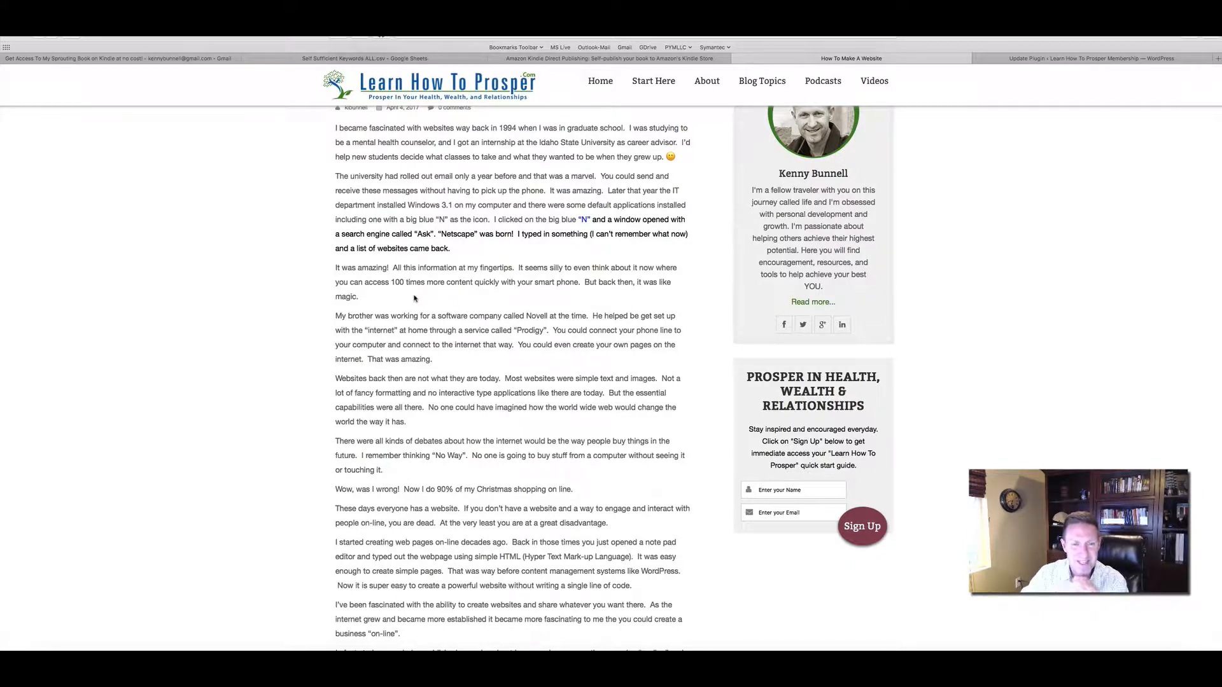
scroll(542, 318, down, 5)
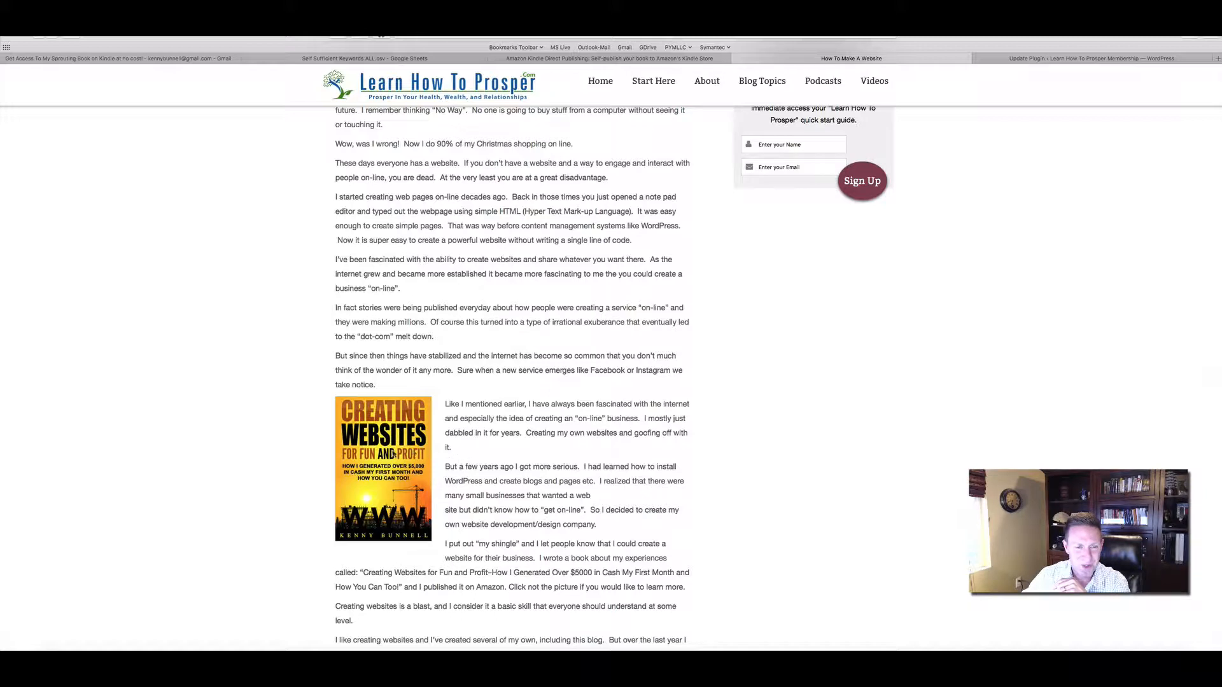
scroll(414, 458, down, 3)
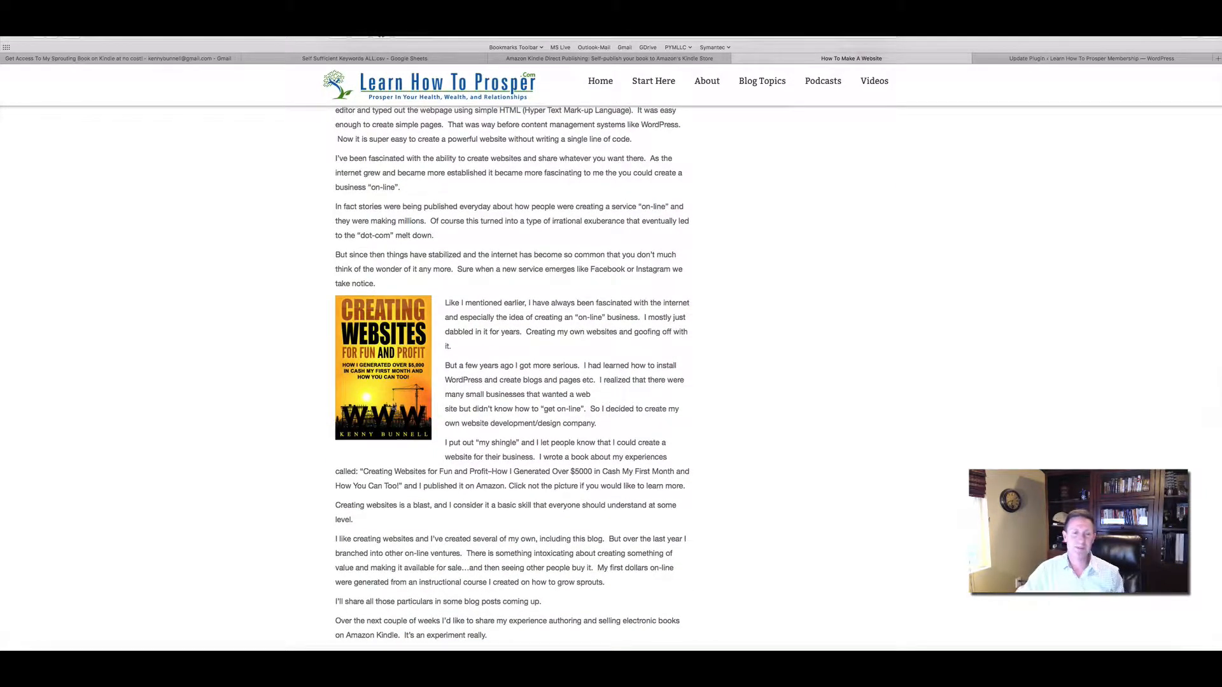
scroll(628, 349, down, 4)
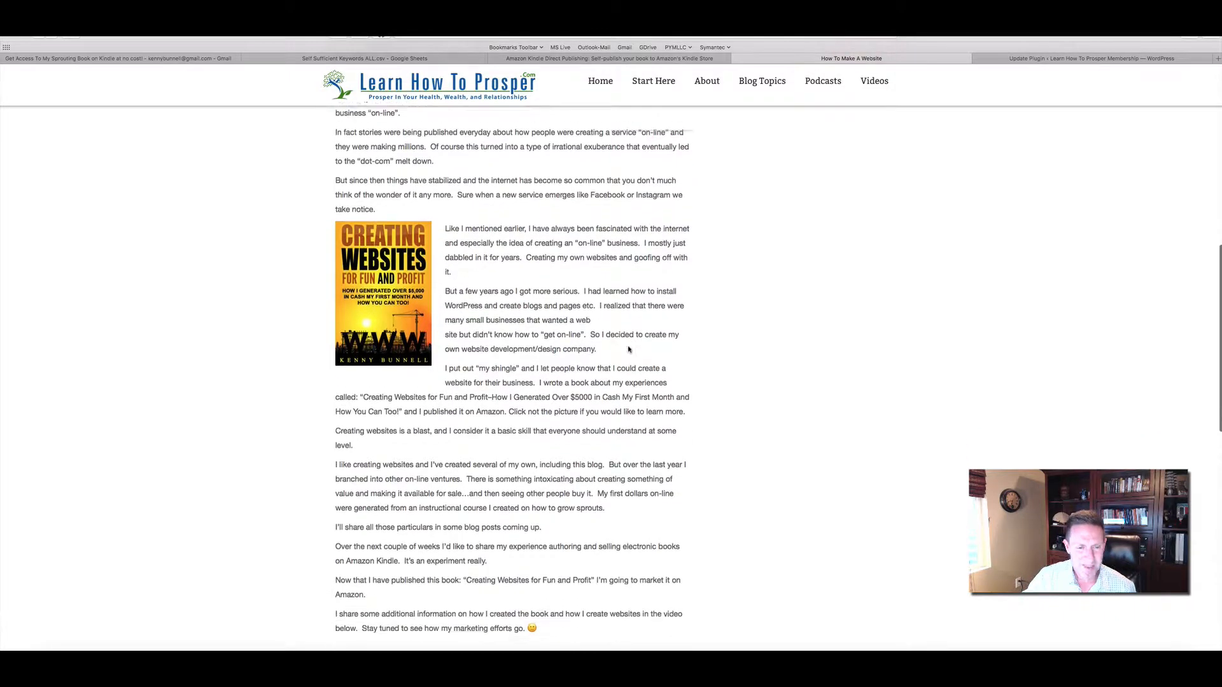
scroll(628, 348, down, 5)
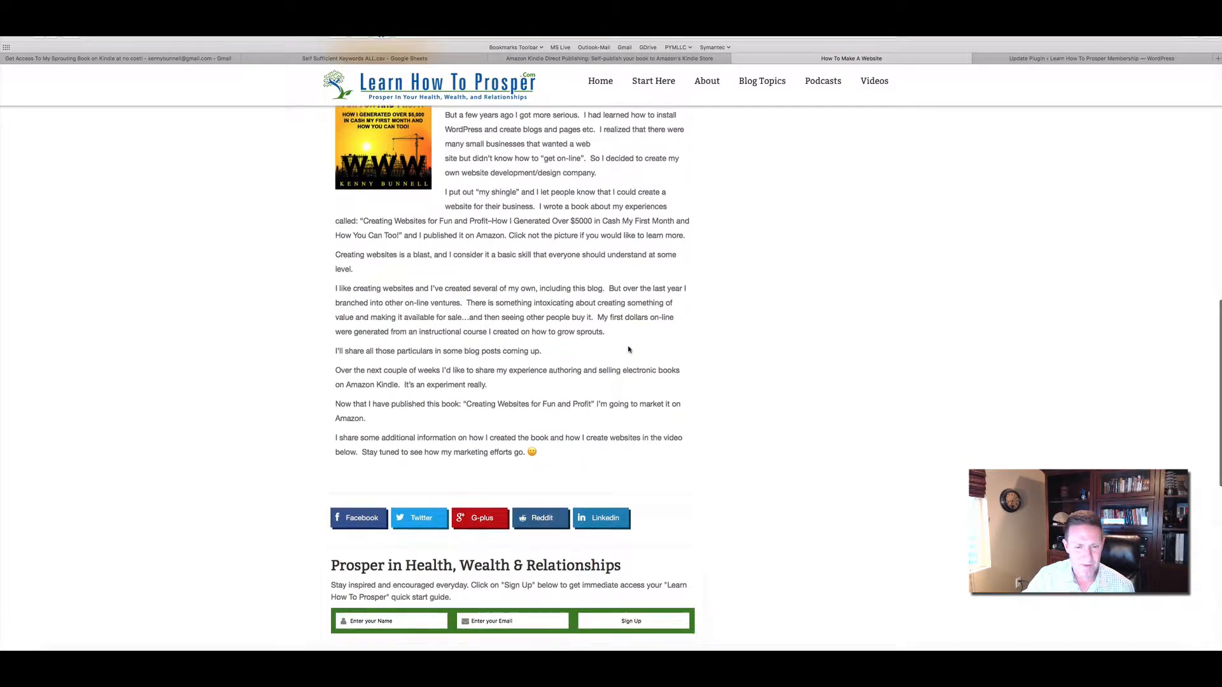
scroll(628, 349, up, 9)
scroll(628, 349, up, 4)
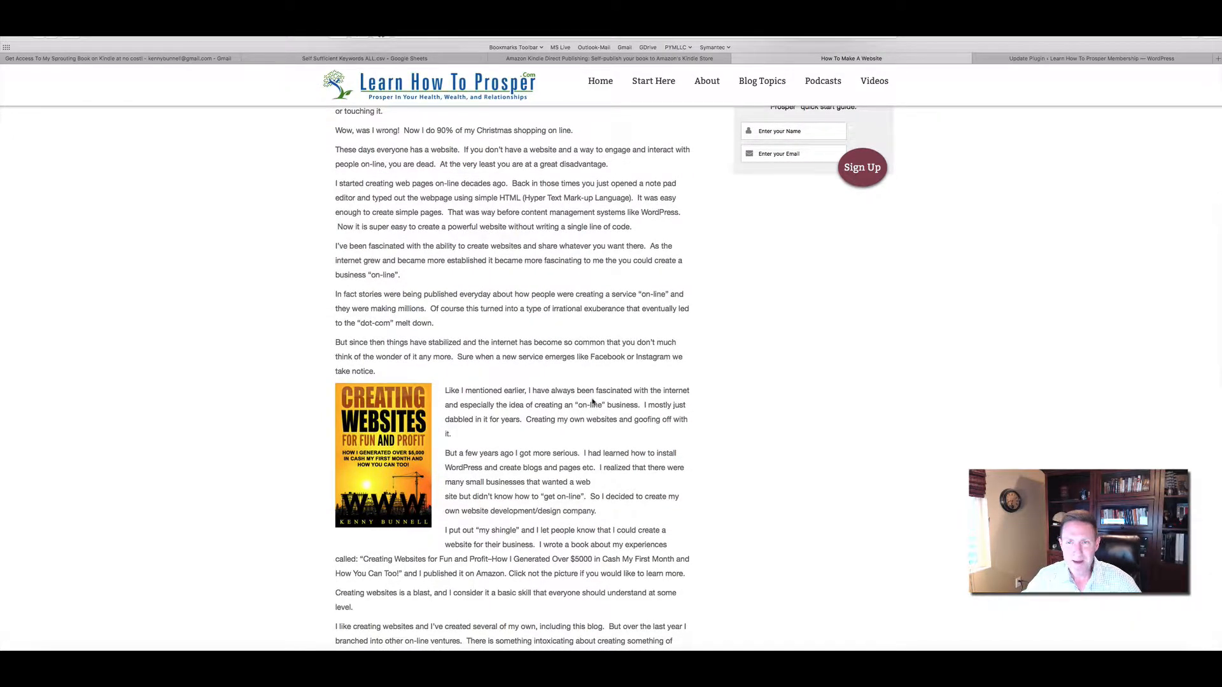
scroll(592, 402, up, 4)
scroll(421, 431, down, 5)
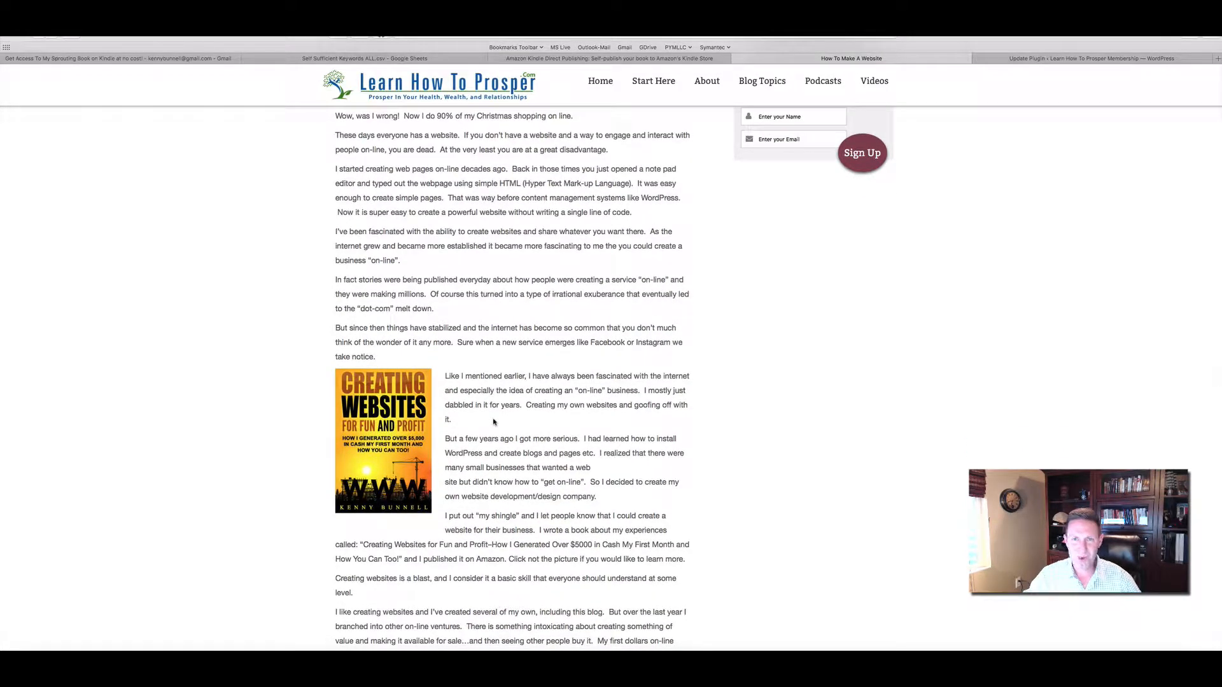
- Switch to the membership site's WordPress admin and open the list of all posts
click(1080, 59)
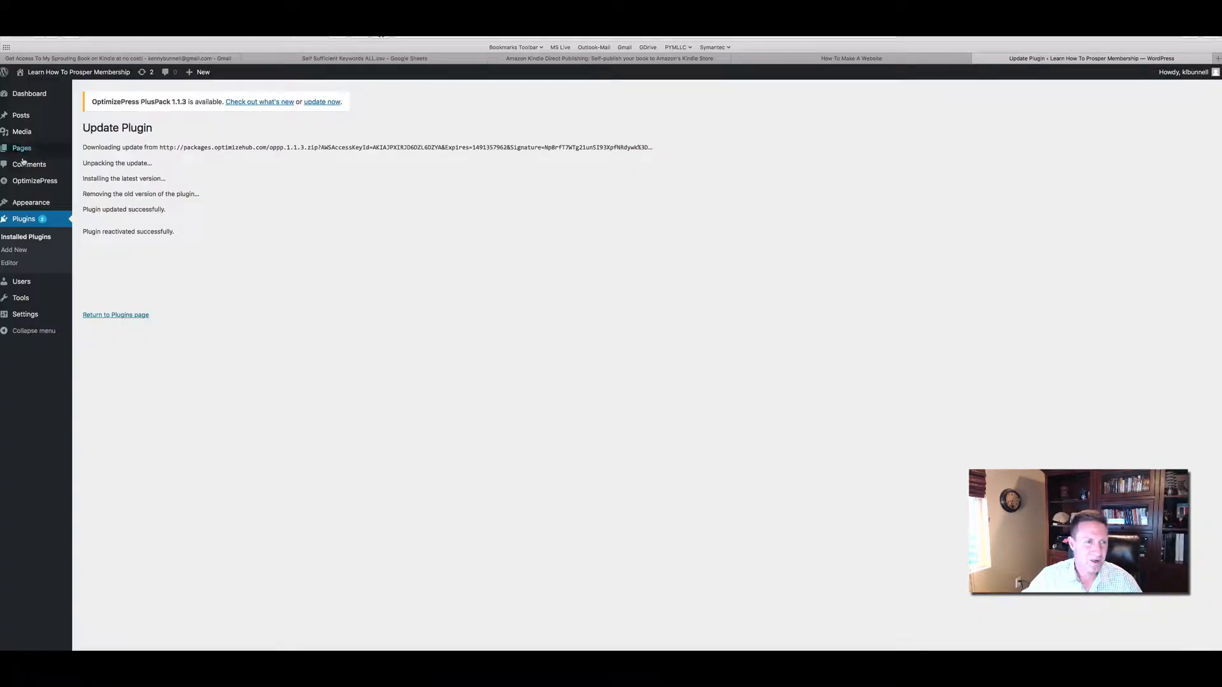
mouse_move(13, 152)
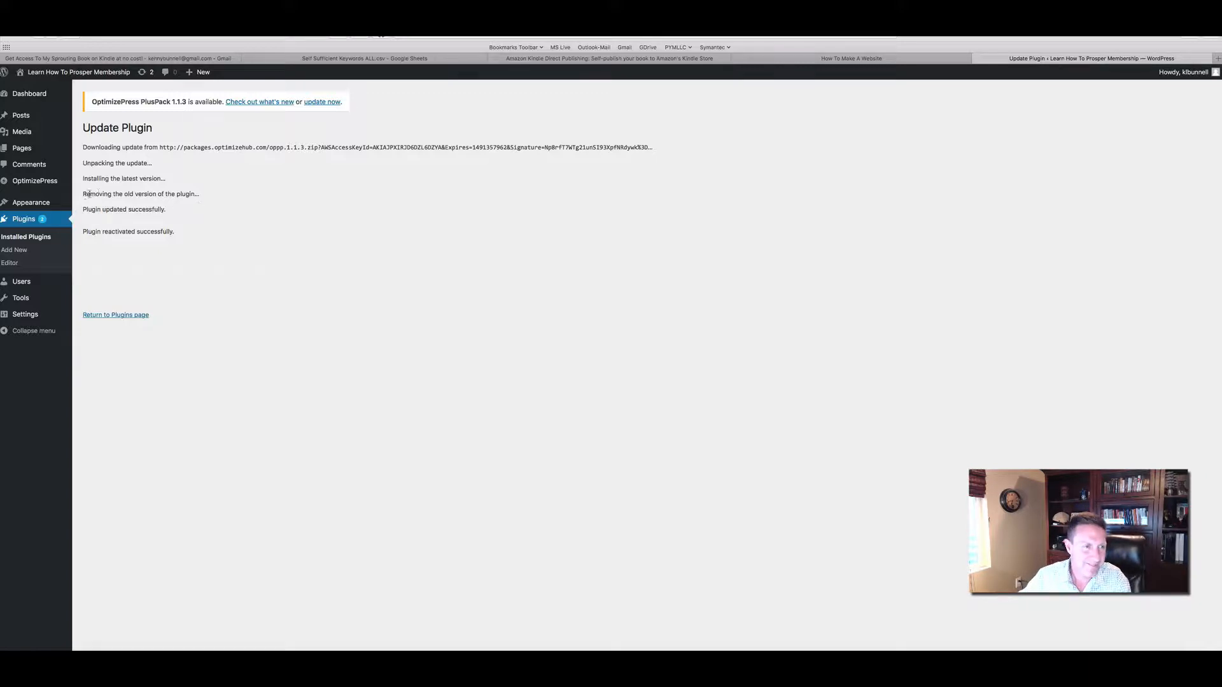
mouse_move(39, 185)
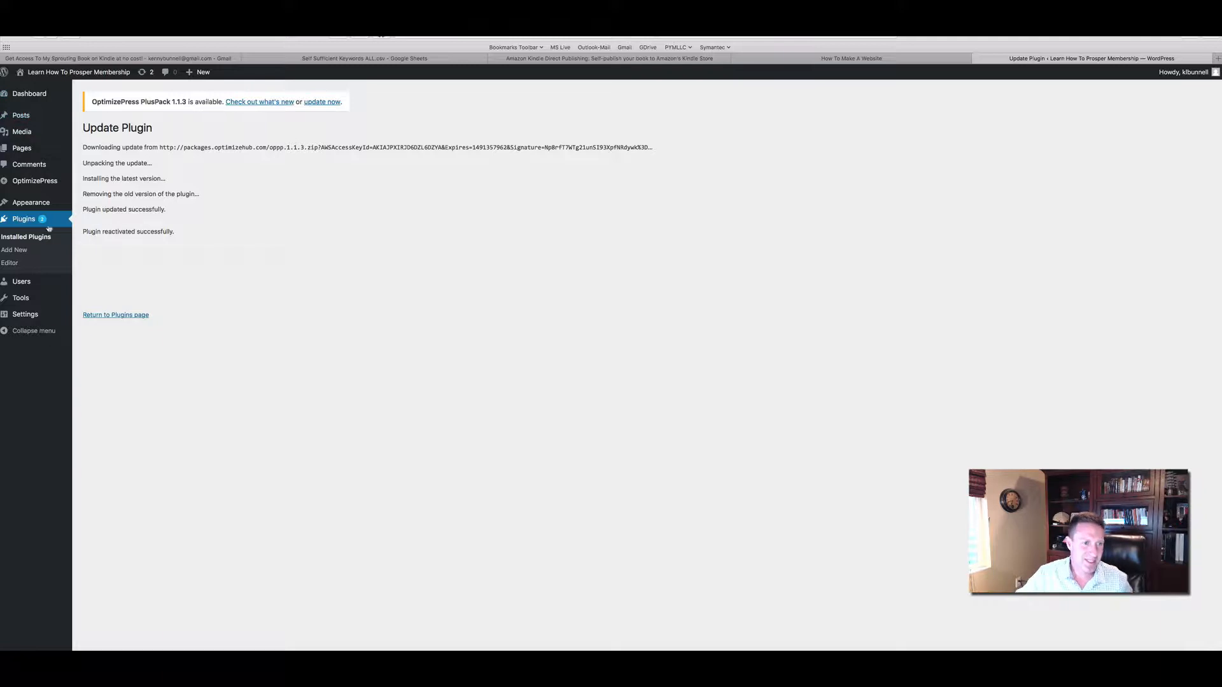
mouse_move(28, 115)
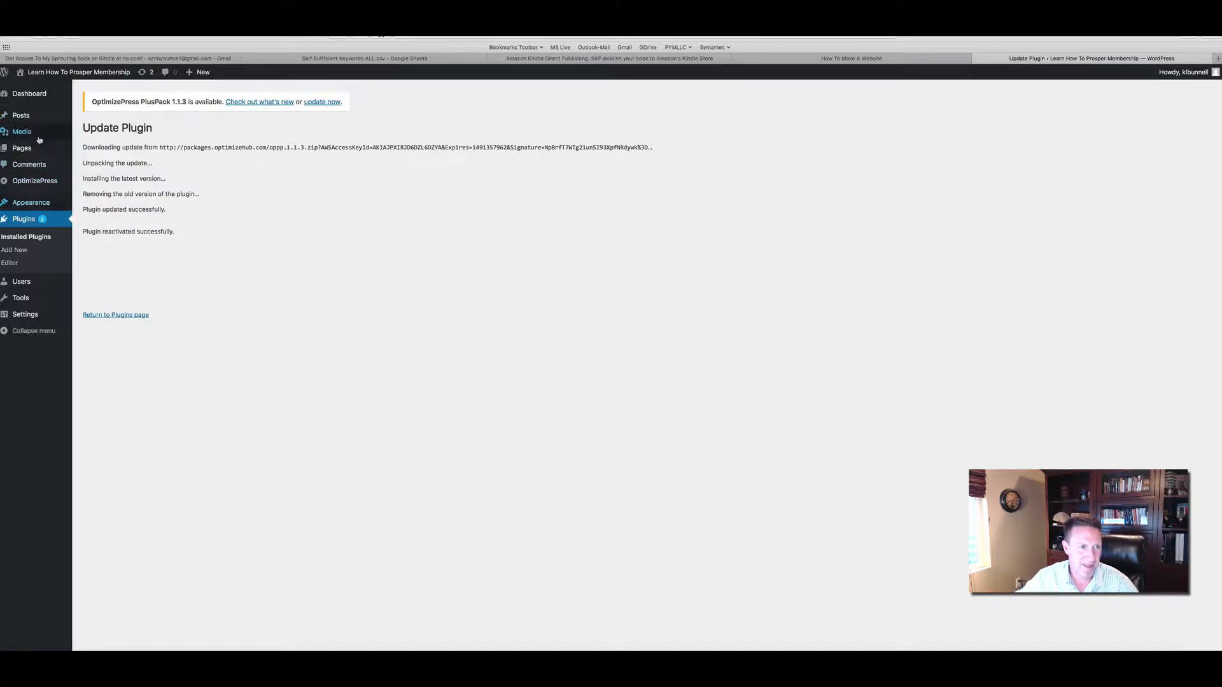
click(91, 117)
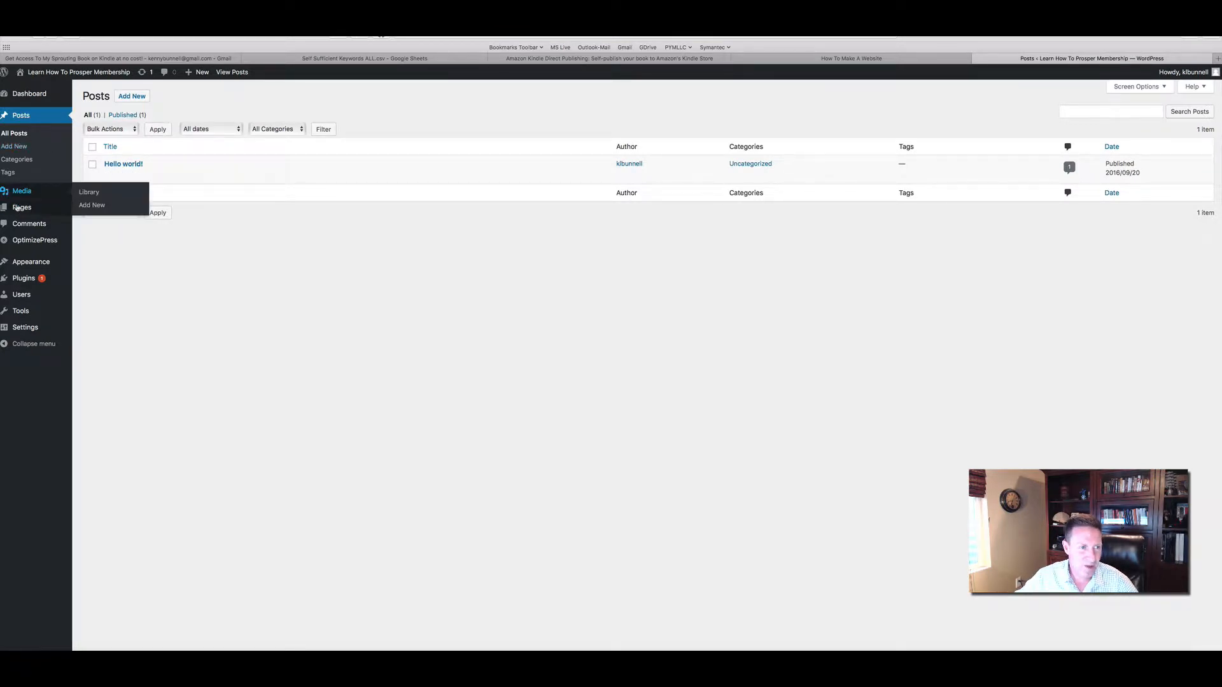
- Open the media library and look over the uploaded images and PDF files
click(117, 198)
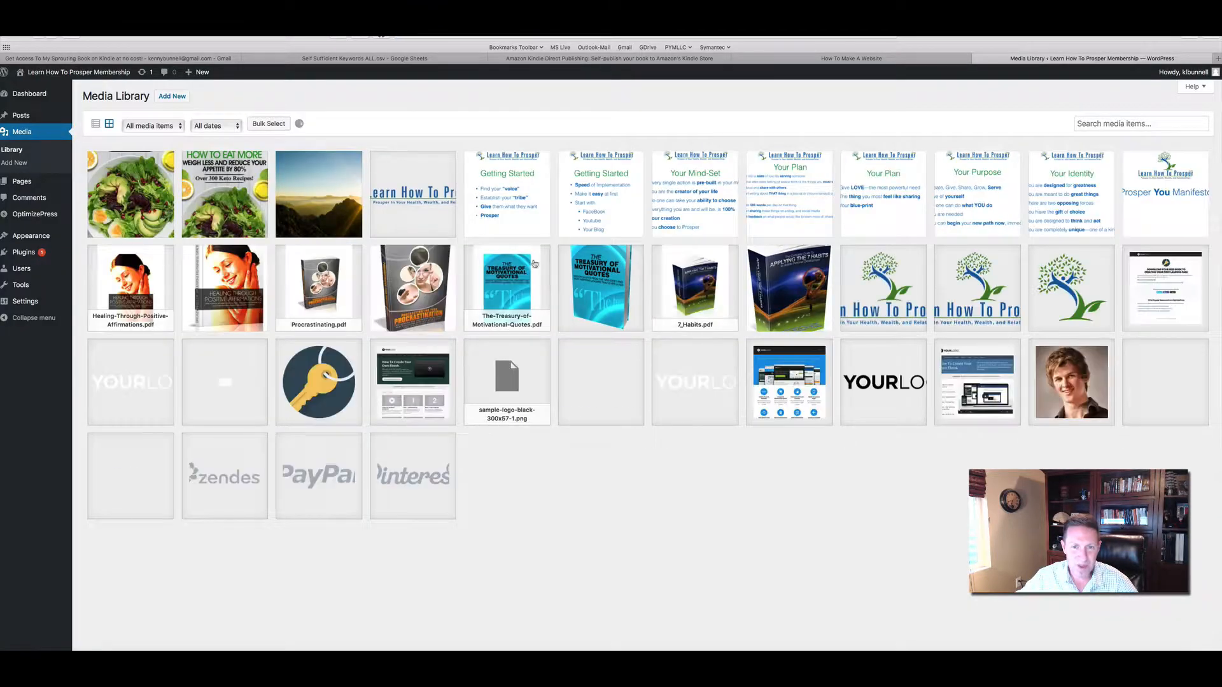
scroll(646, 300, down, 5)
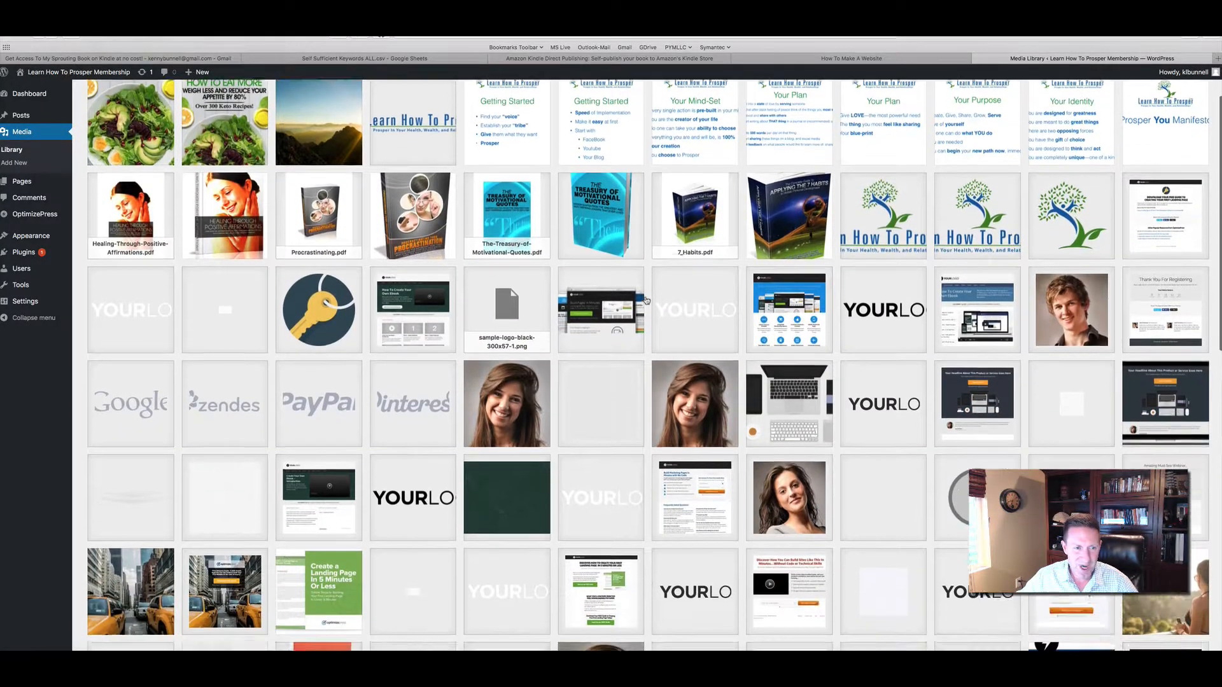
scroll(646, 300, up, 5)
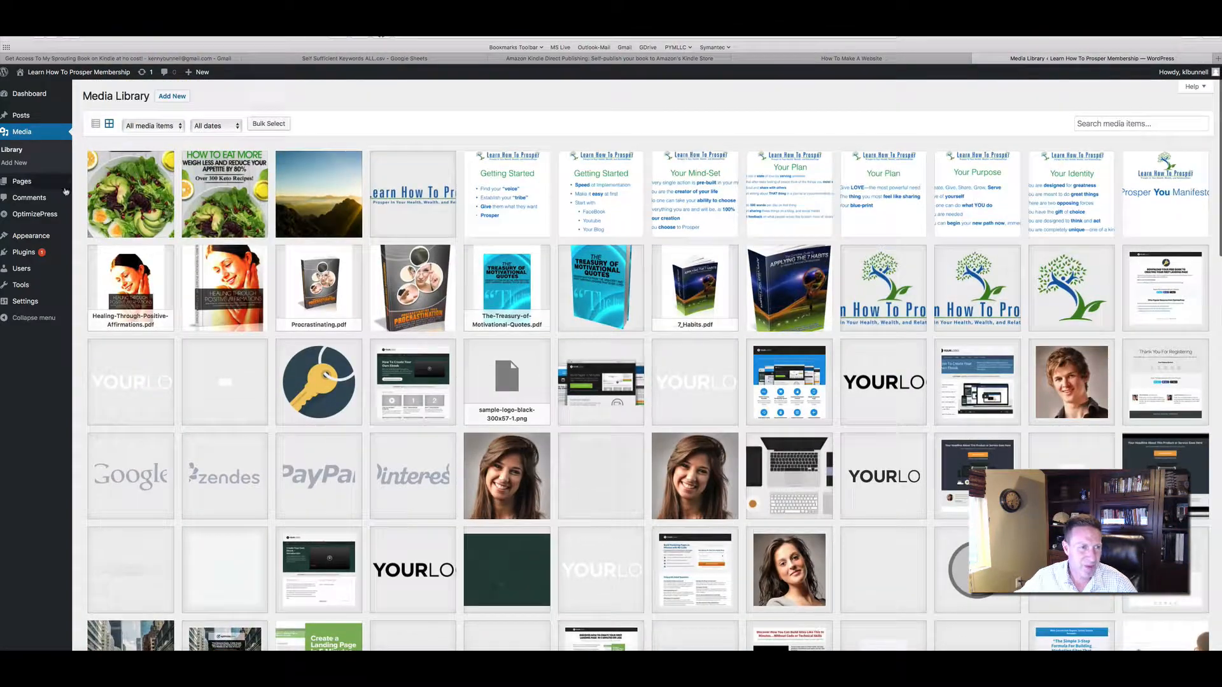
- Open the list of all pages, glance at the "How To Make A Website" post and return to the list
mouse_move(21, 185)
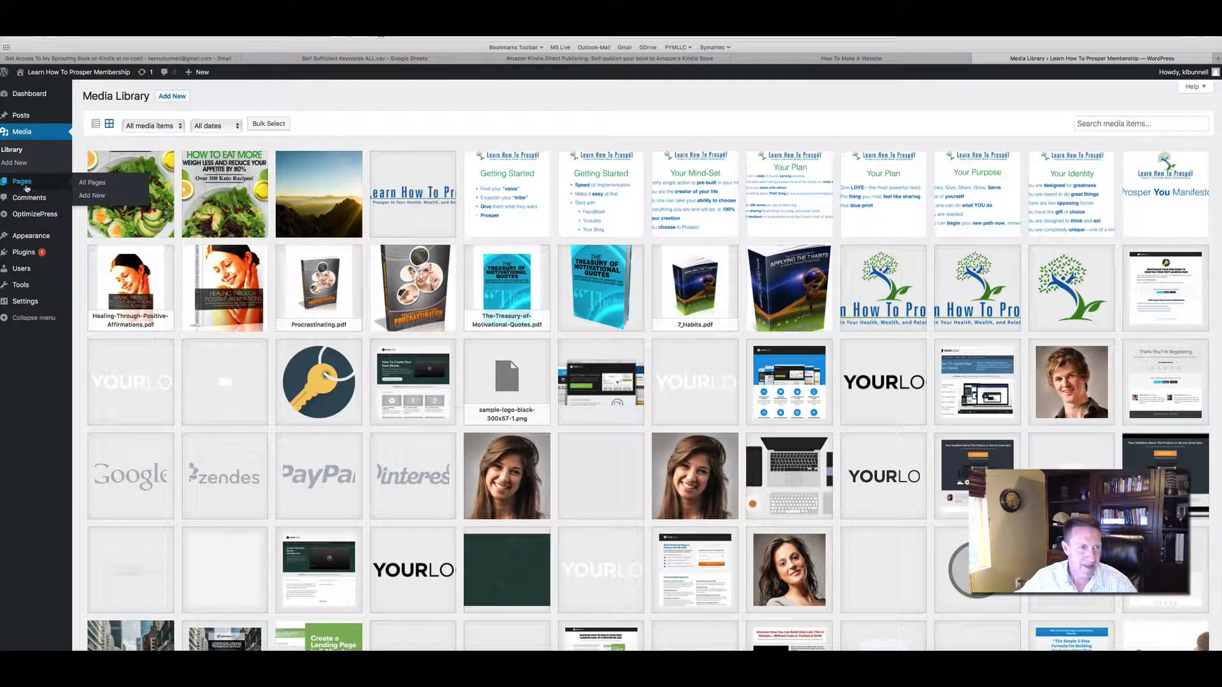
click(24, 184)
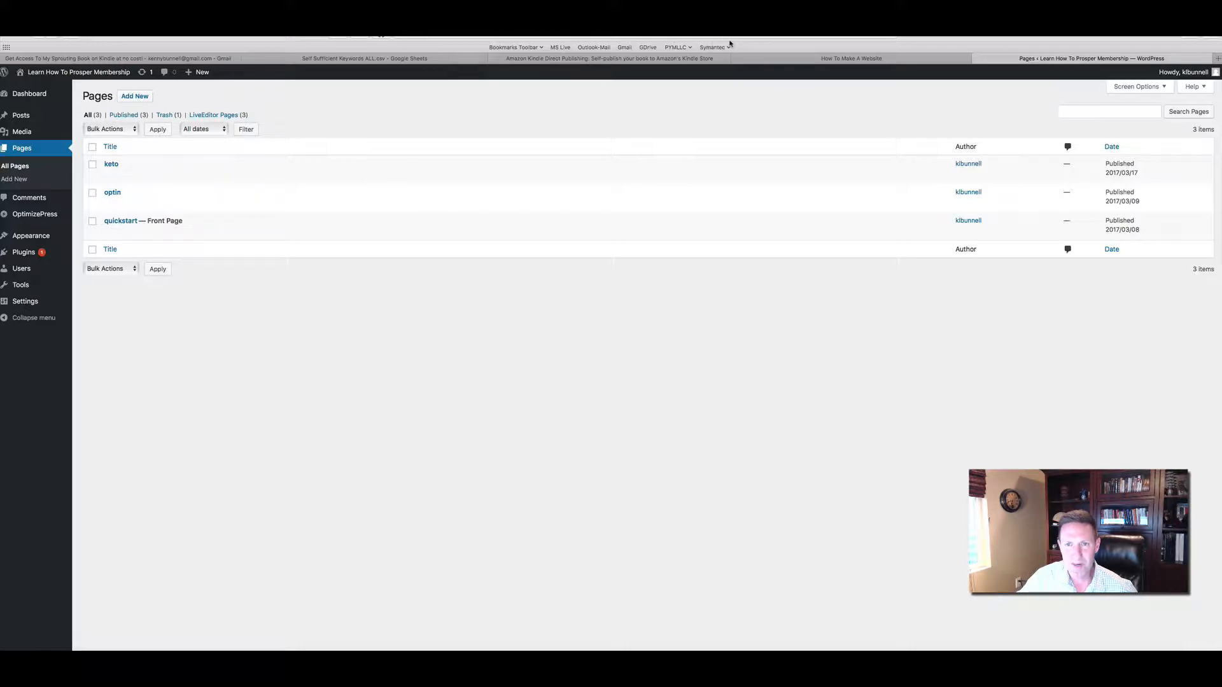
click(785, 60)
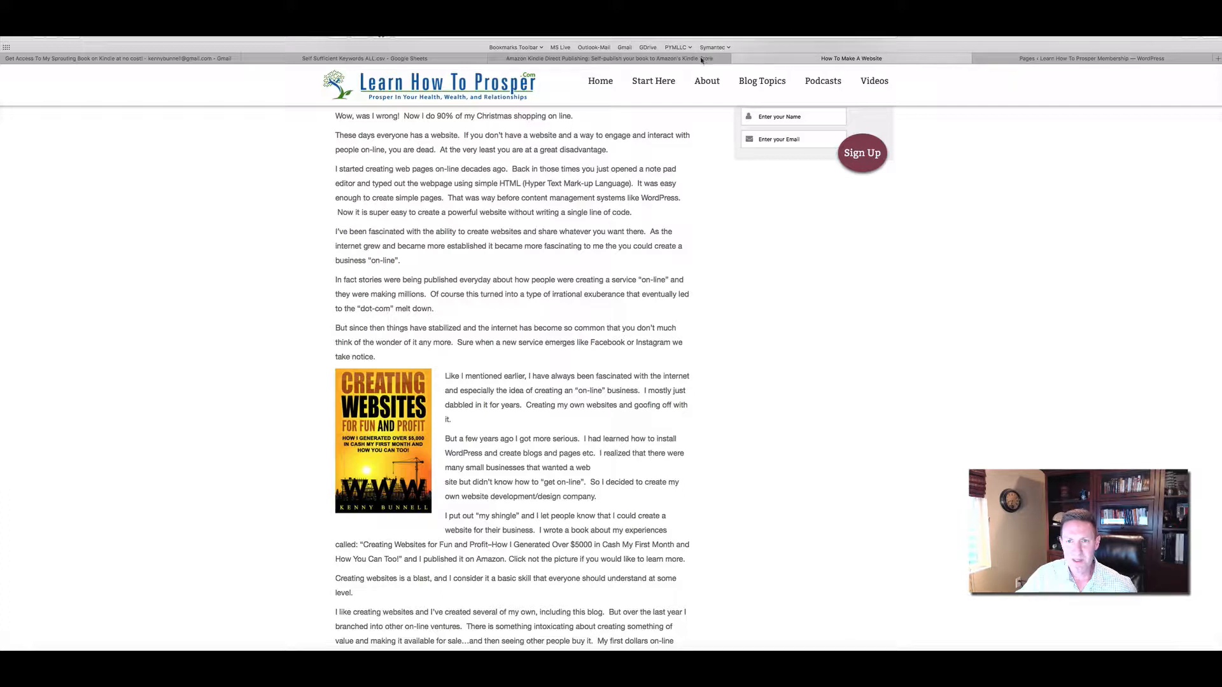
click(1005, 59)
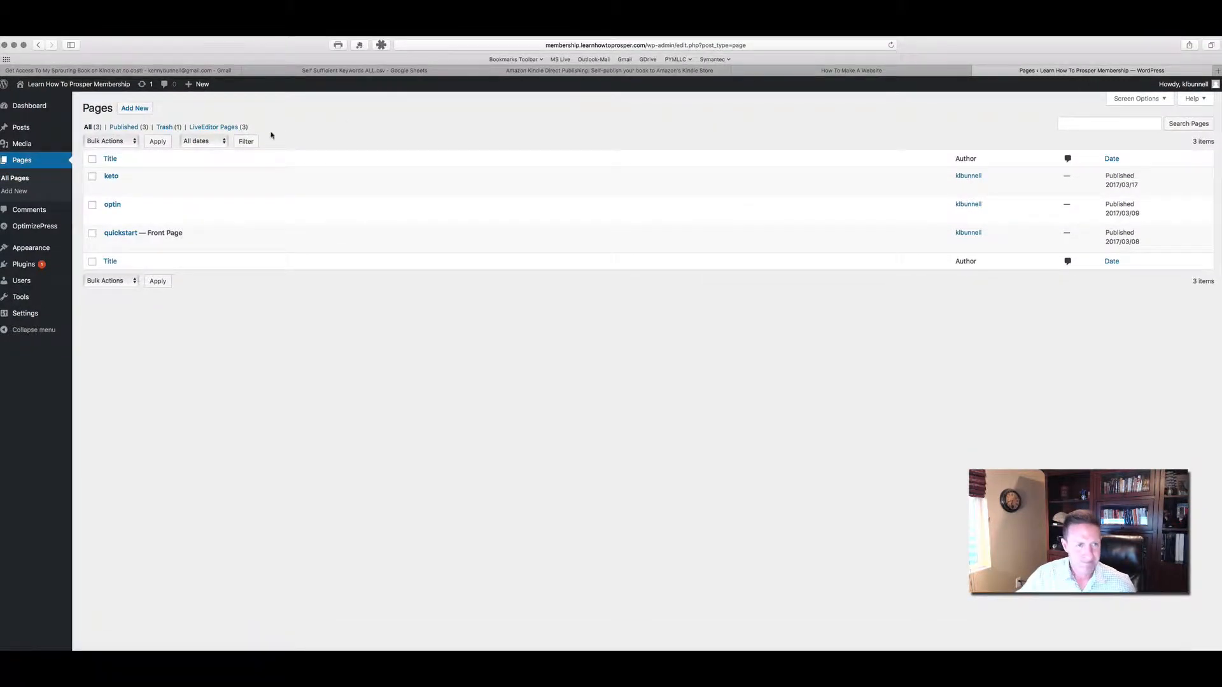
- Open the live optin page in a new browser tab and examine its video and sign-up form
mouse_move(110, 181)
mouse_move(131, 233)
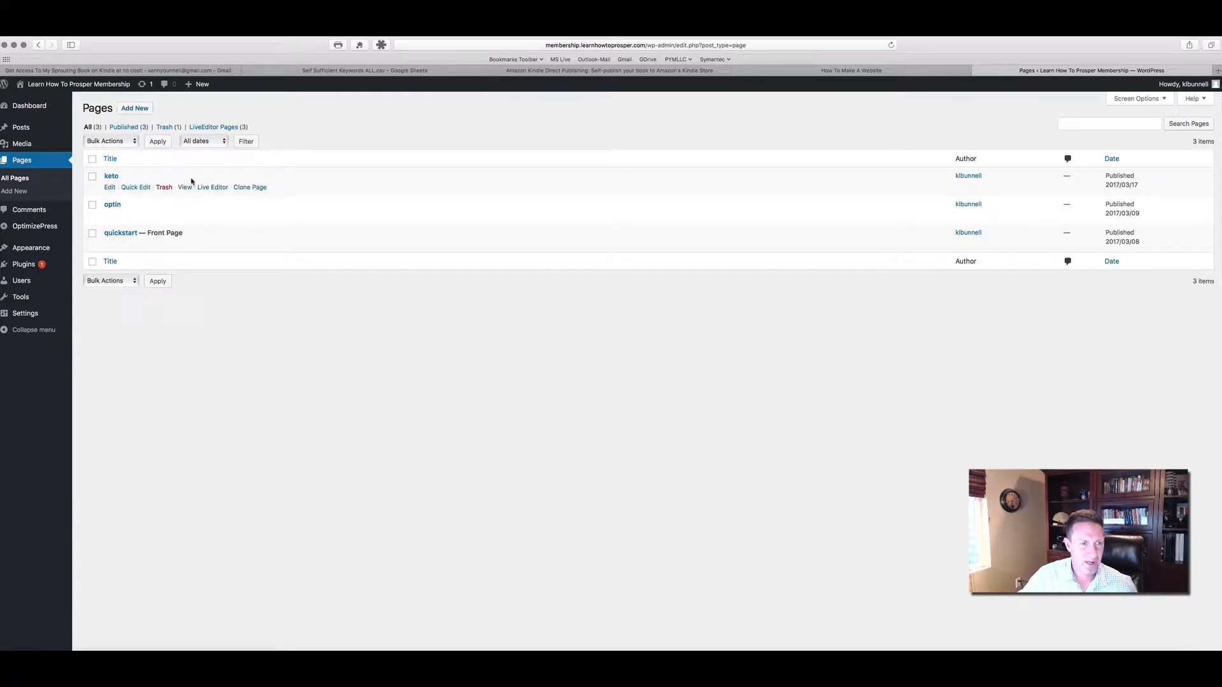
mouse_move(143, 207)
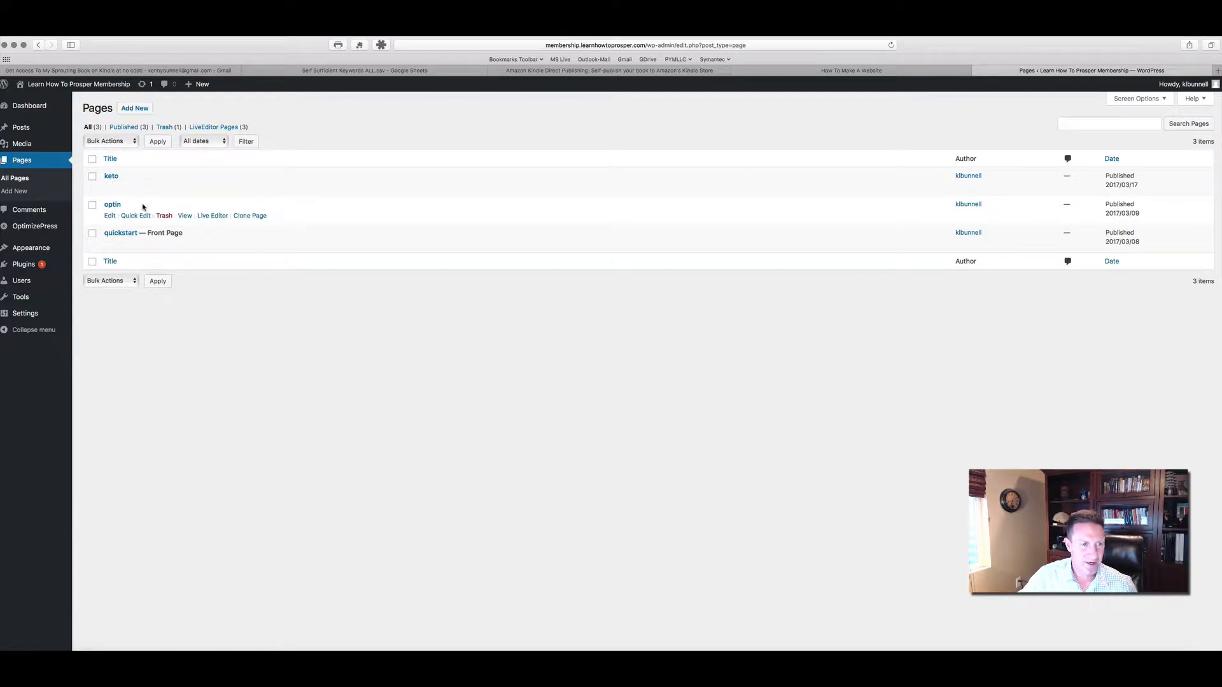
right_click(184, 215)
click(214, 222)
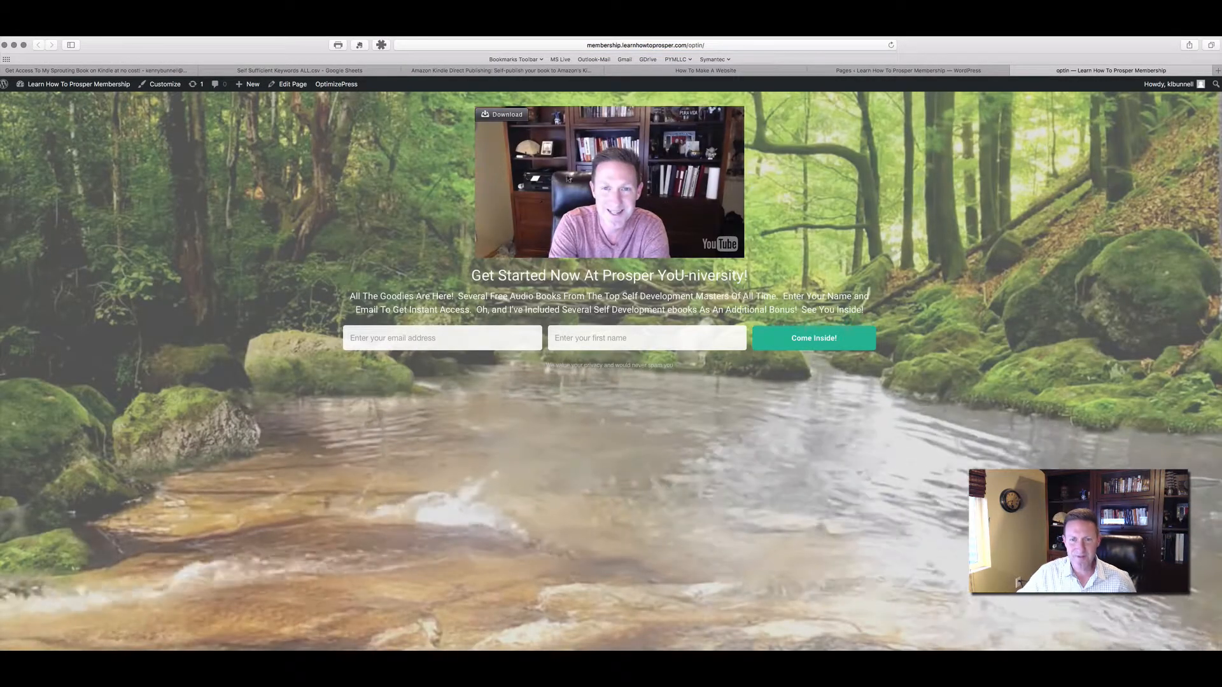
scroll(680, 427, down, 1)
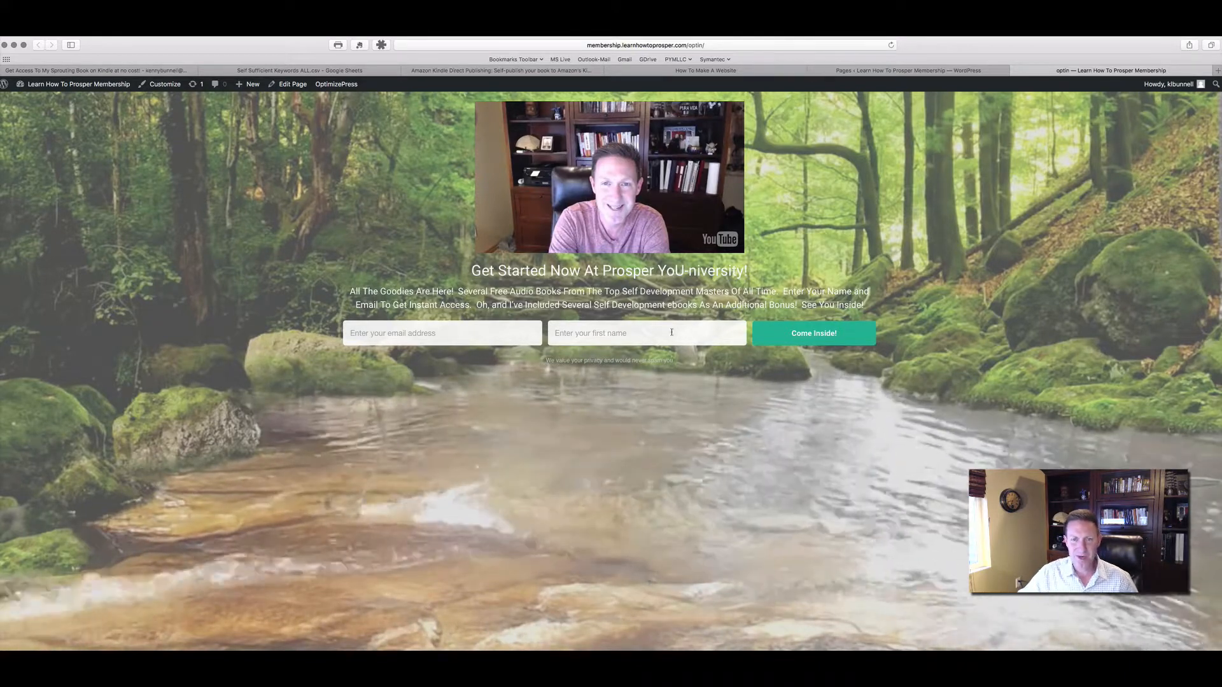
mouse_move(692, 209)
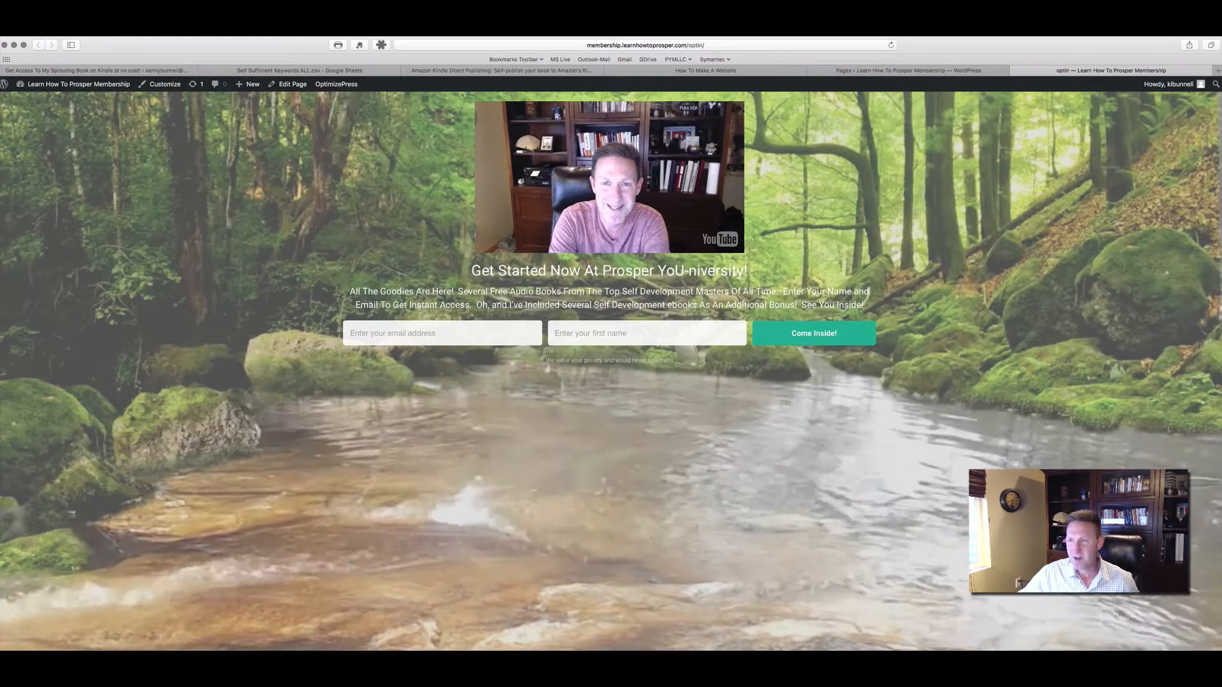
- Load membership.learnhowtoprosper.com in another new browser tab
click(1216, 71)
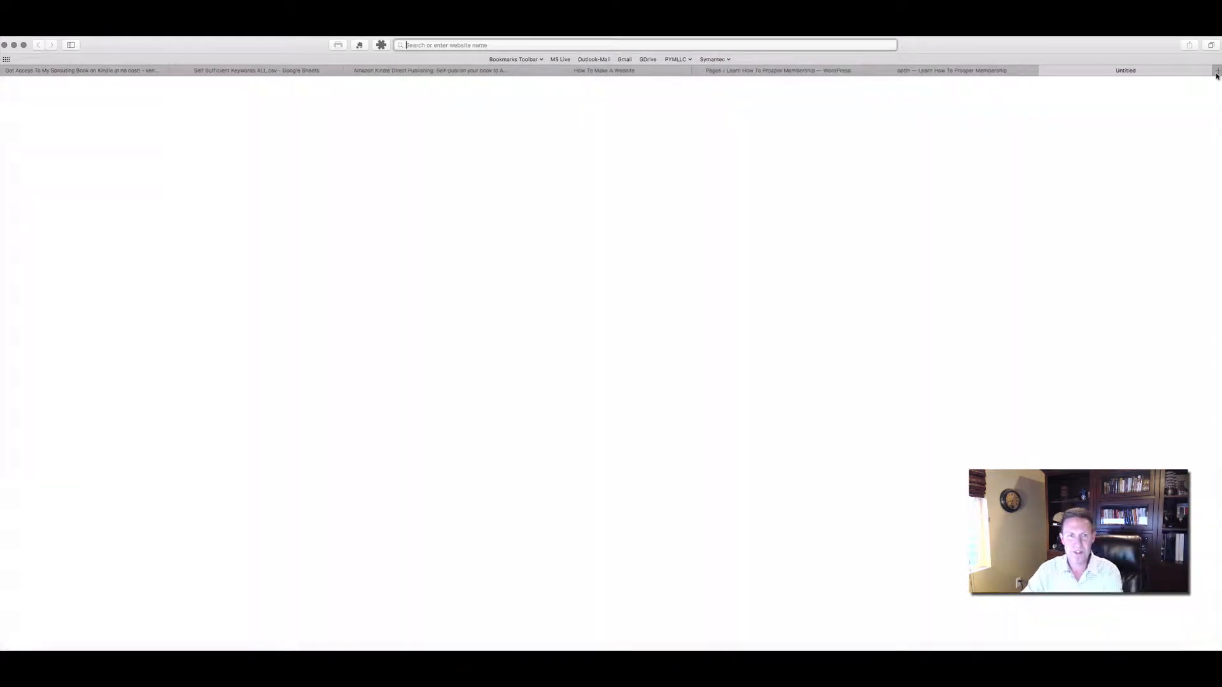
text(mem)
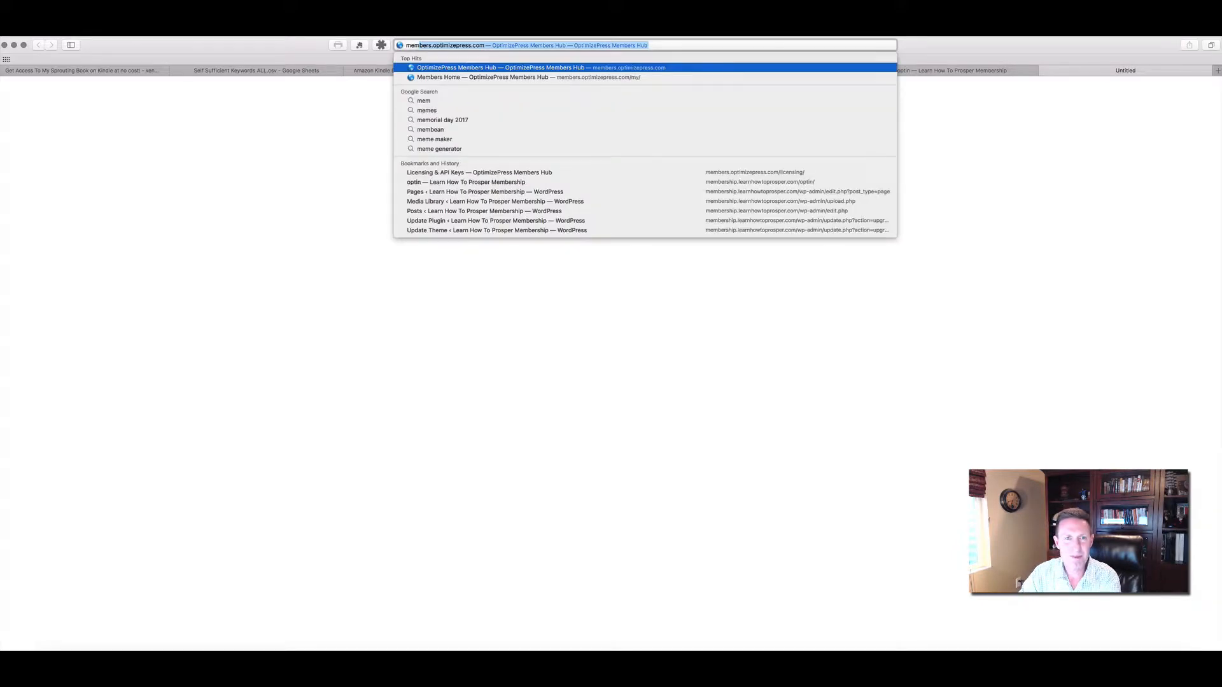
text(bershi)
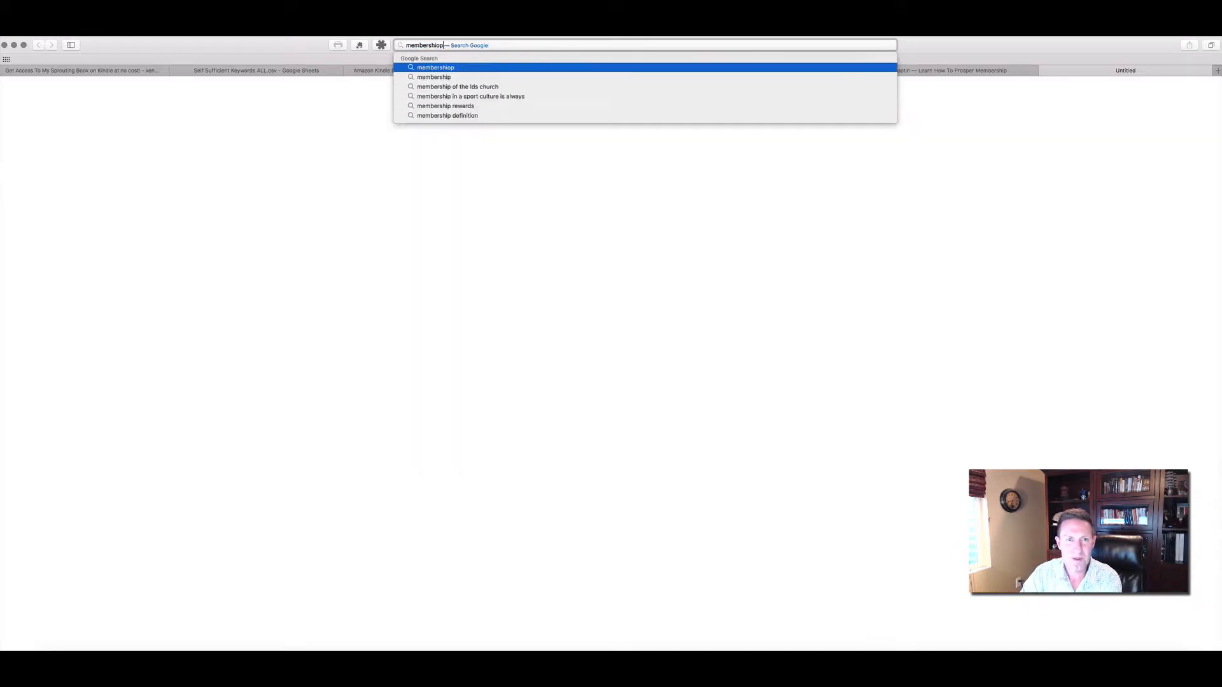
text(p.learnhowtoprosper.com)
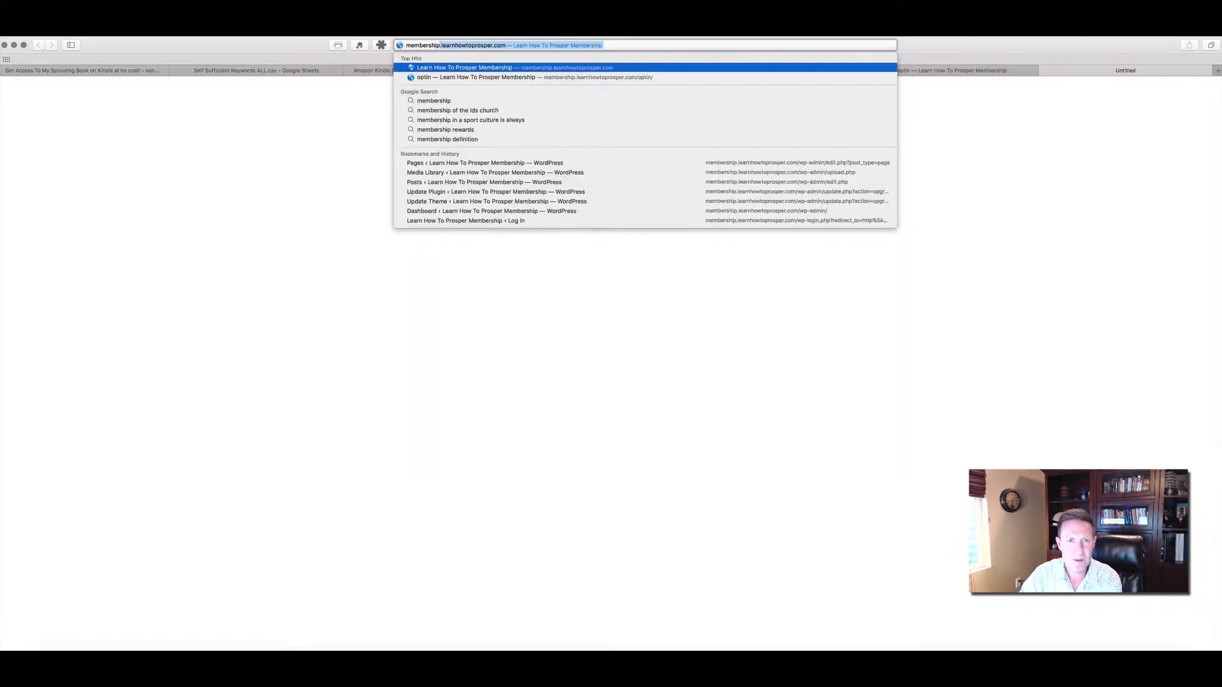
key(Return)
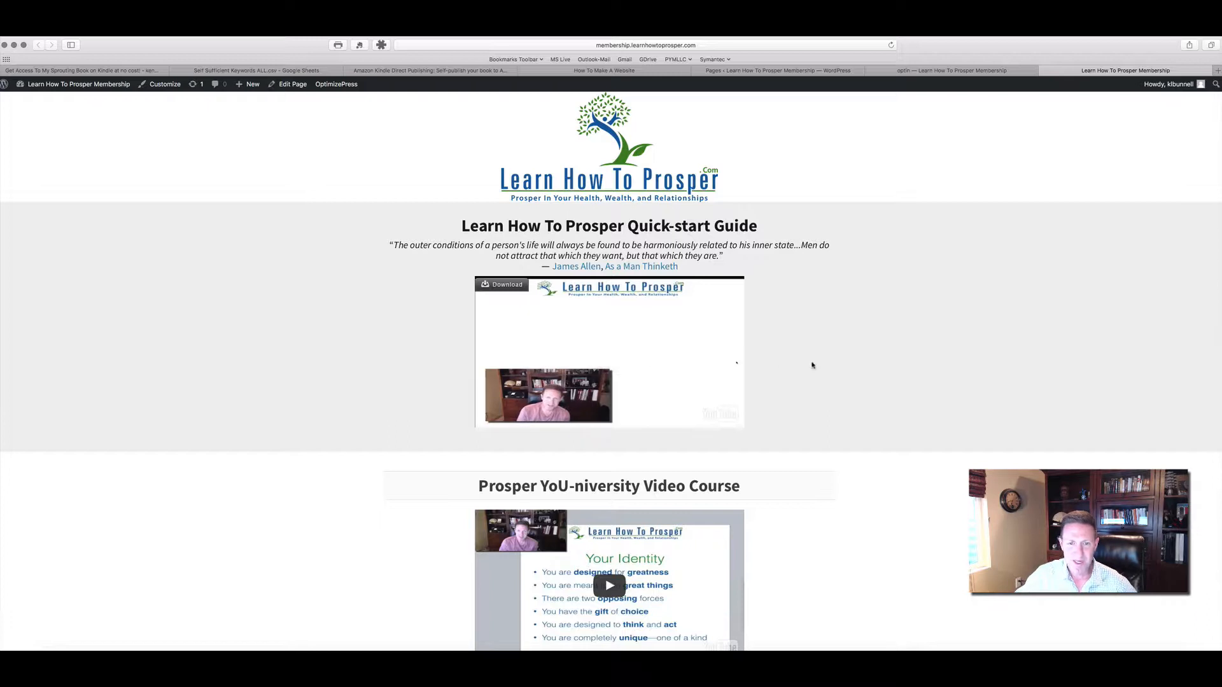
- Look through the Quick-start Guide page's course videos, audio books and ebook downloads, and return to the optin page
scroll(812, 364, down, 5)
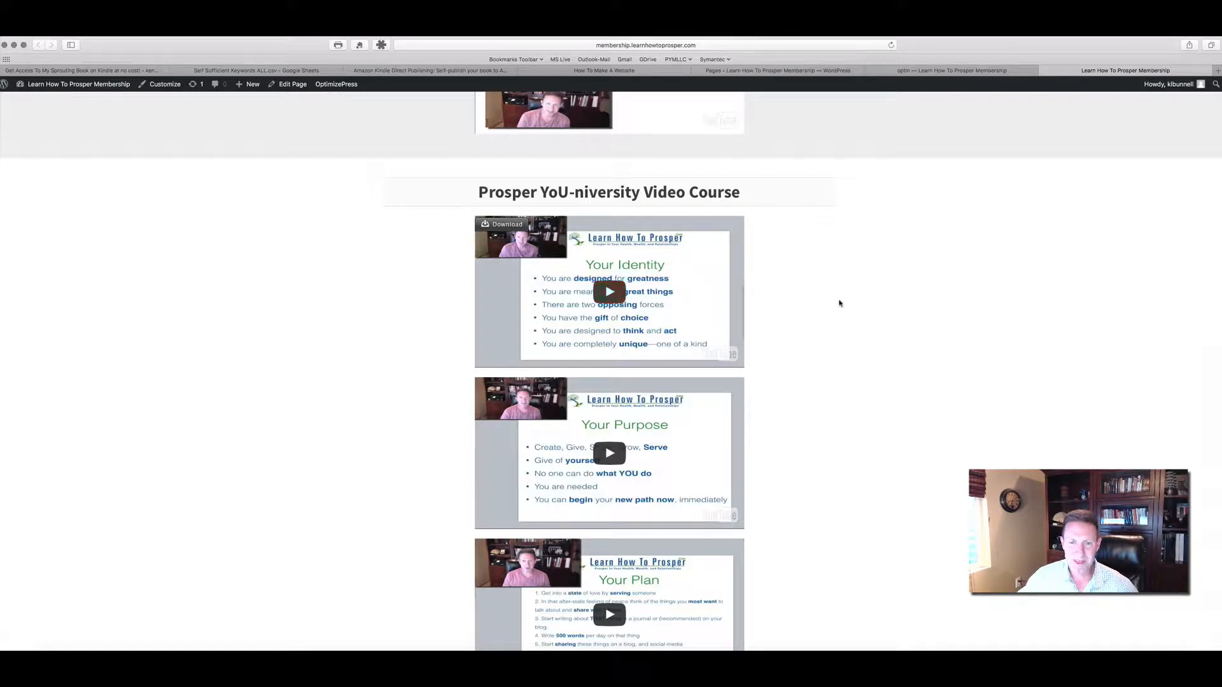
scroll(840, 303, down, 1)
scroll(839, 303, down, 10)
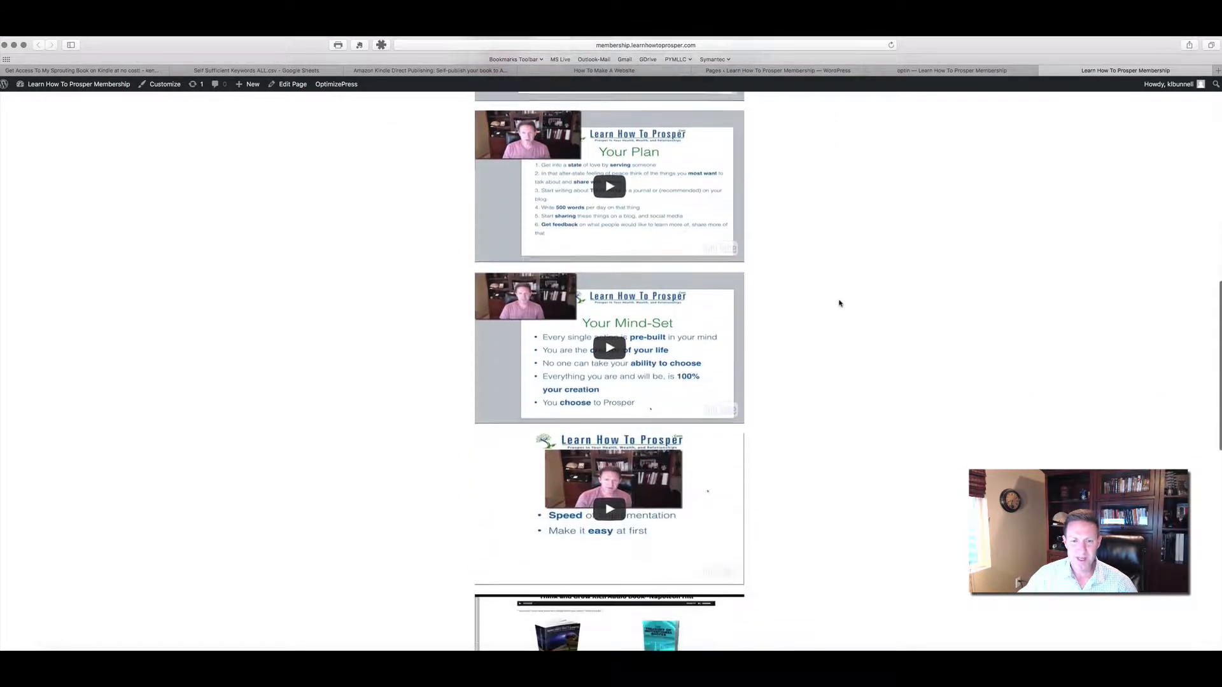
scroll(668, 191, down, 5)
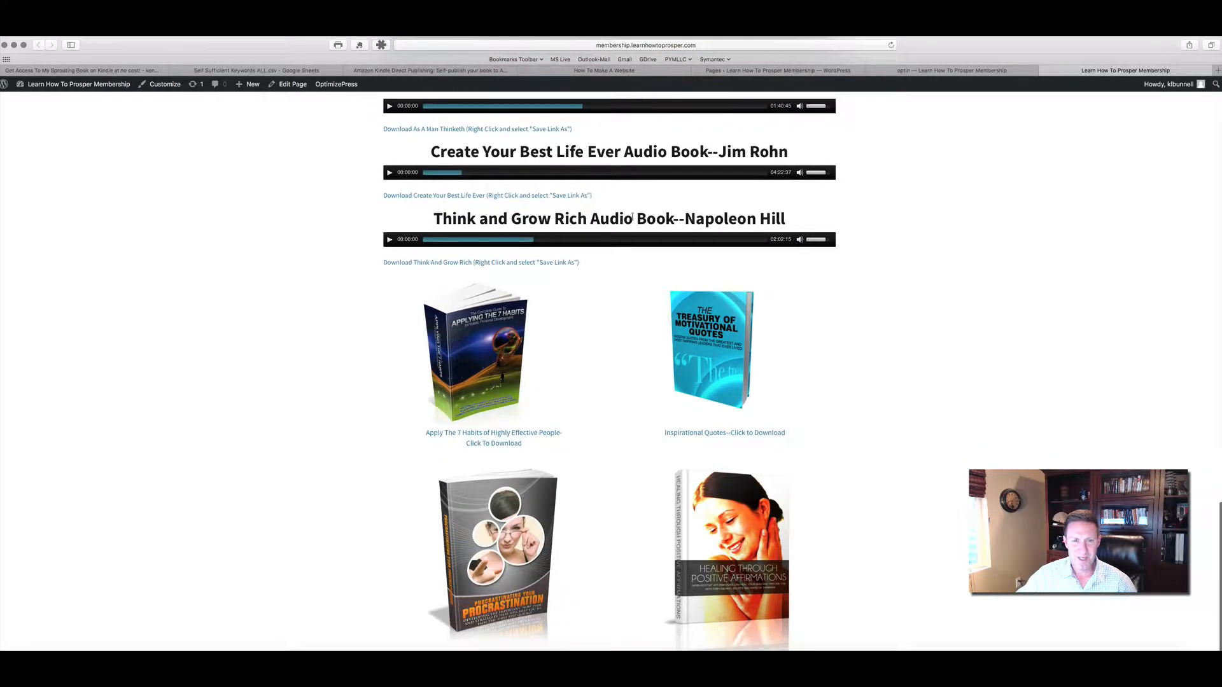
scroll(617, 229, up, 5)
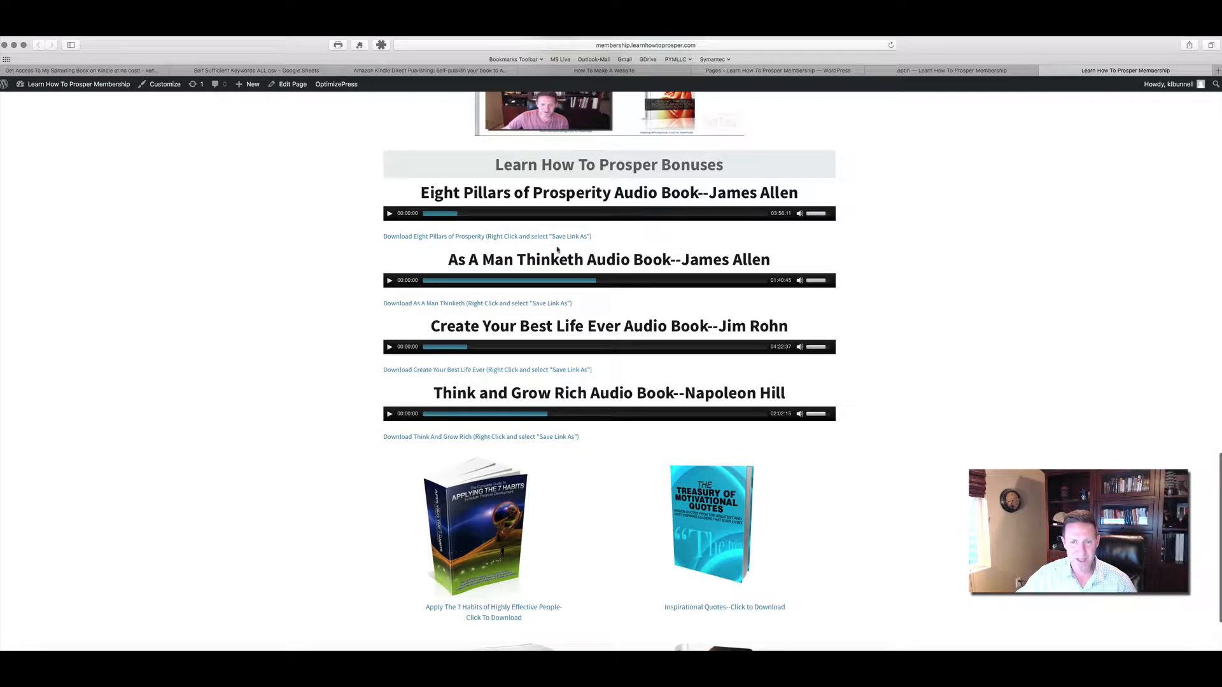
scroll(688, 334, down, 5)
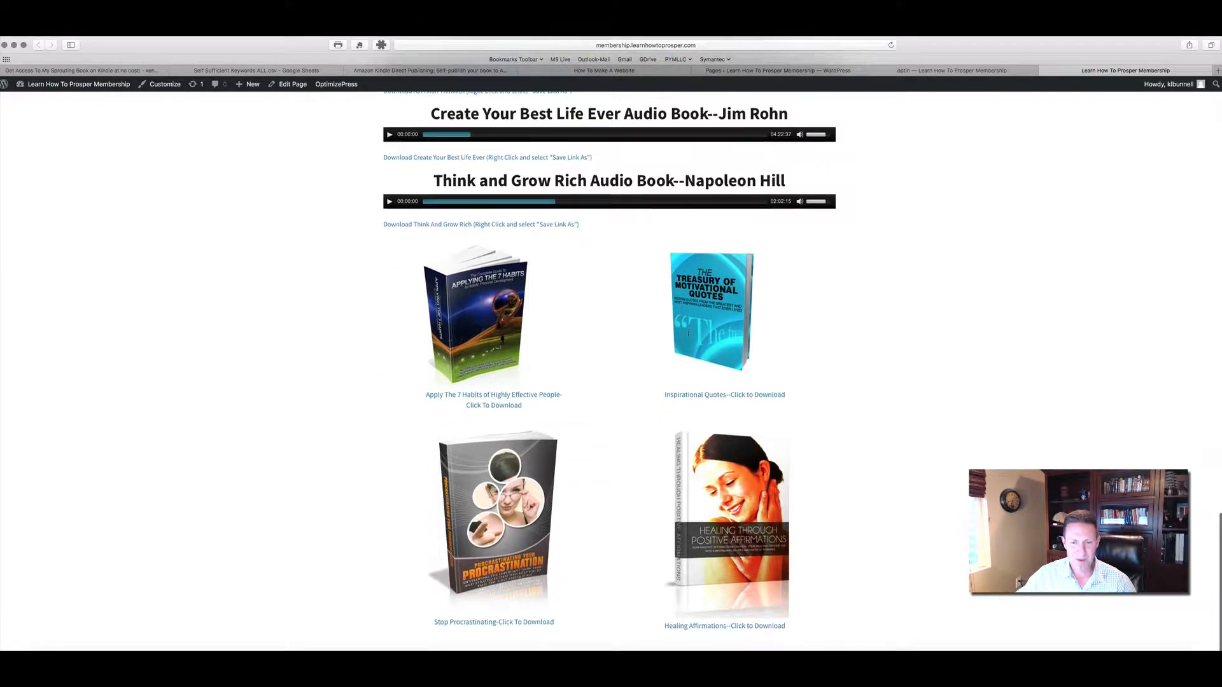
scroll(908, 192, up, 4)
click(978, 73)
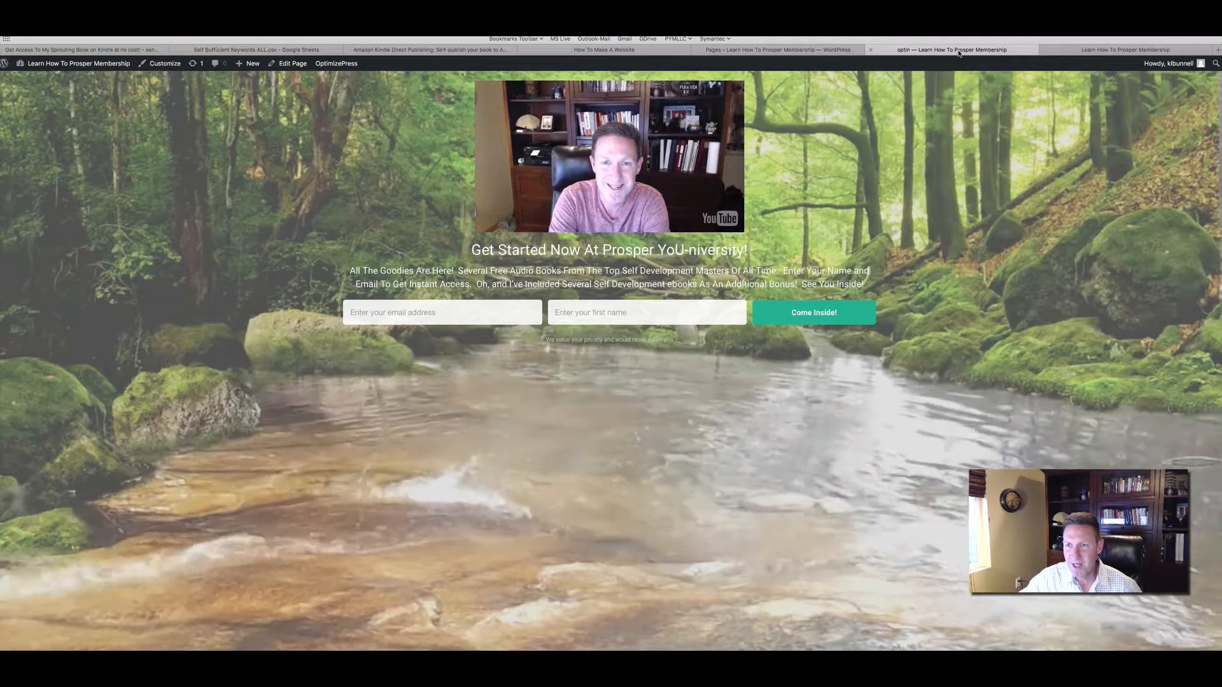
- Return to the WordPress pages list and open OptimizePress's template gallery for creating a new page
click(1085, 56)
click(929, 54)
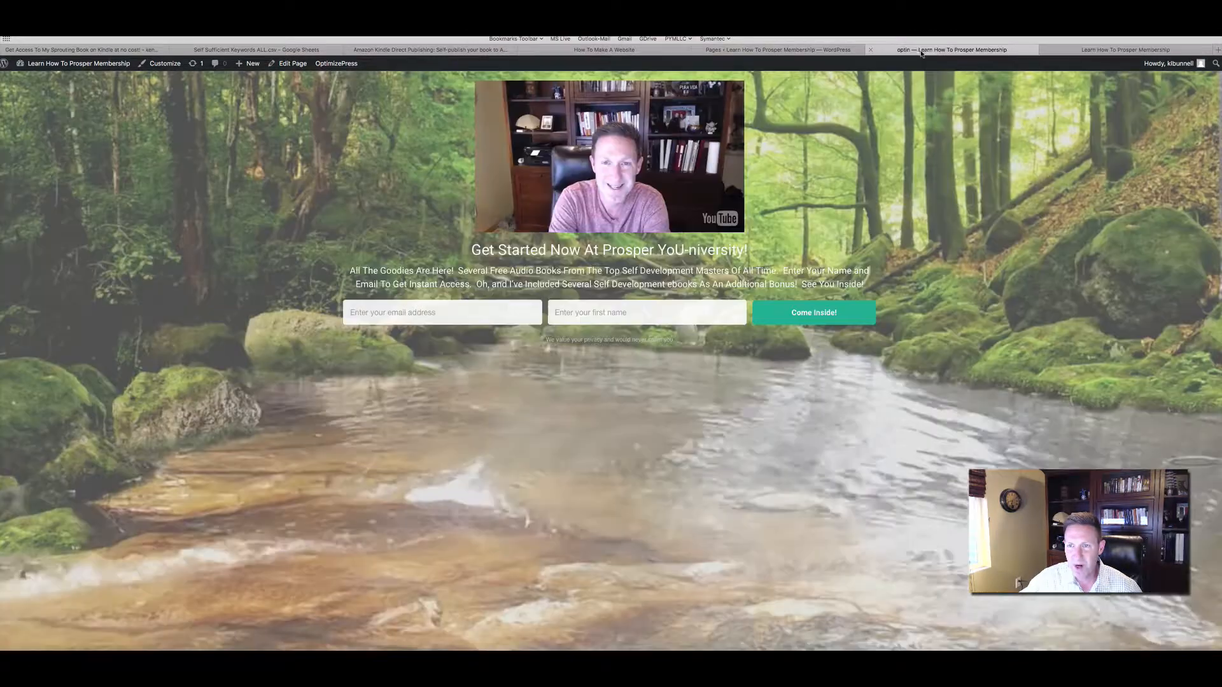
click(792, 56)
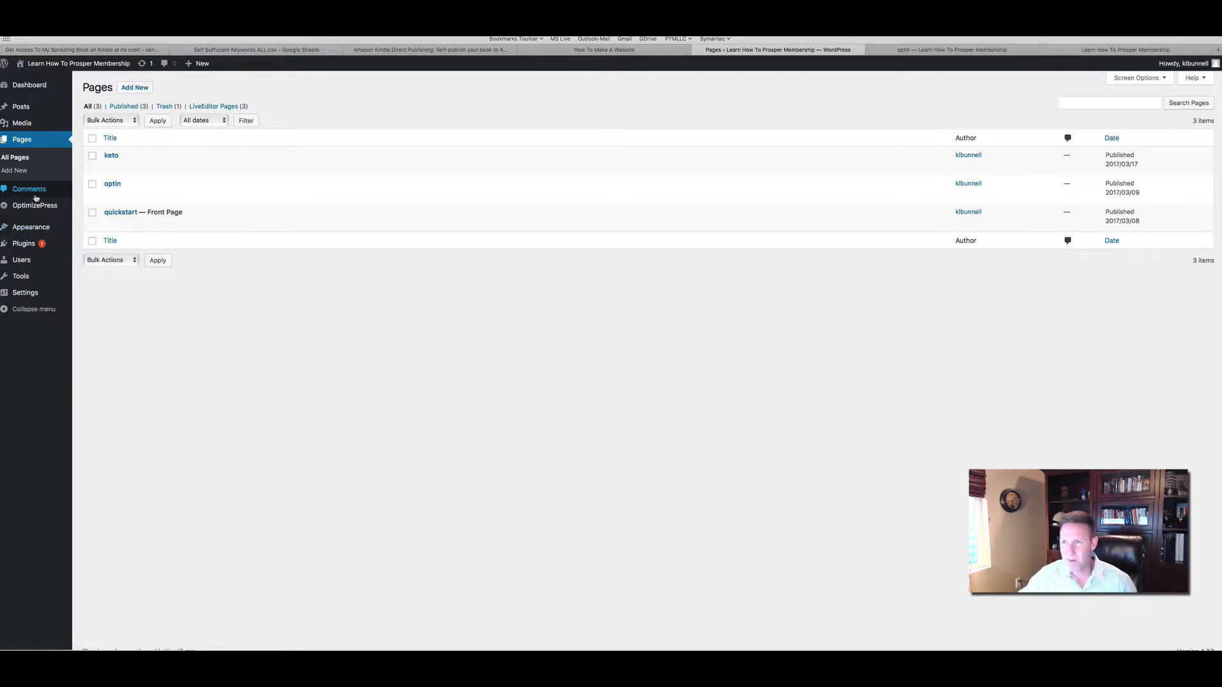
mouse_move(37, 210)
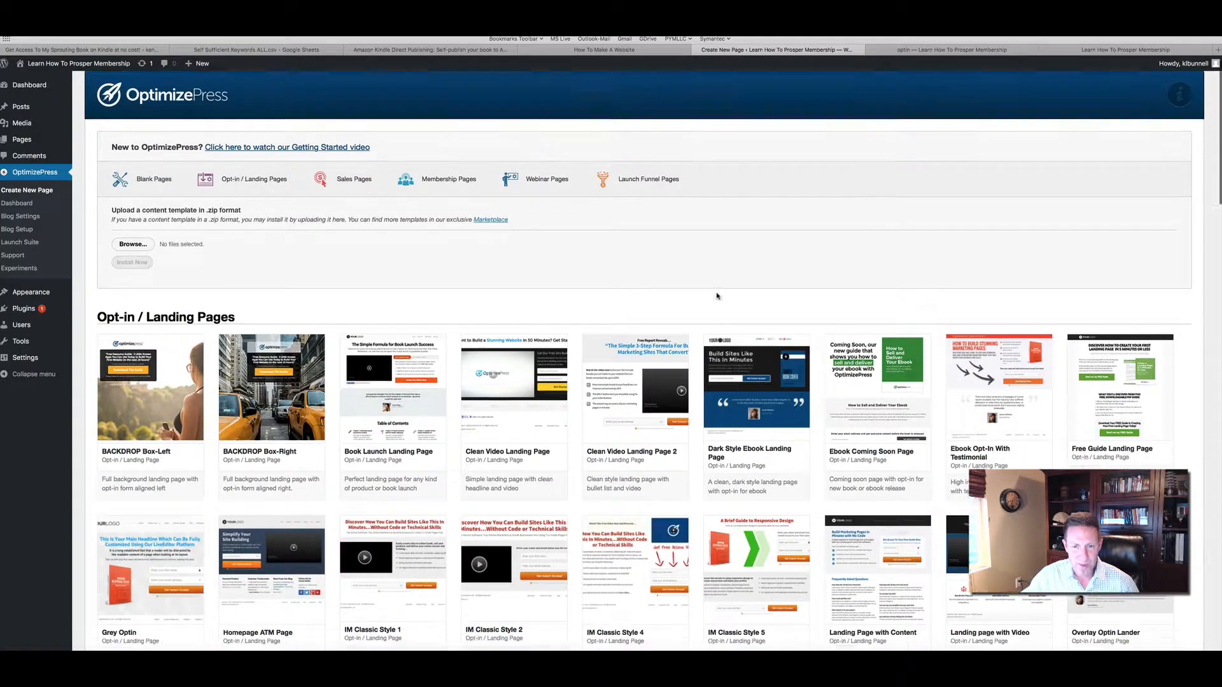
- Browse the template gallery and create a page named test2 from the BACKDROP Box-Right template, with permalink test2
scroll(451, 358, down, 3)
scroll(451, 357, down, 8)
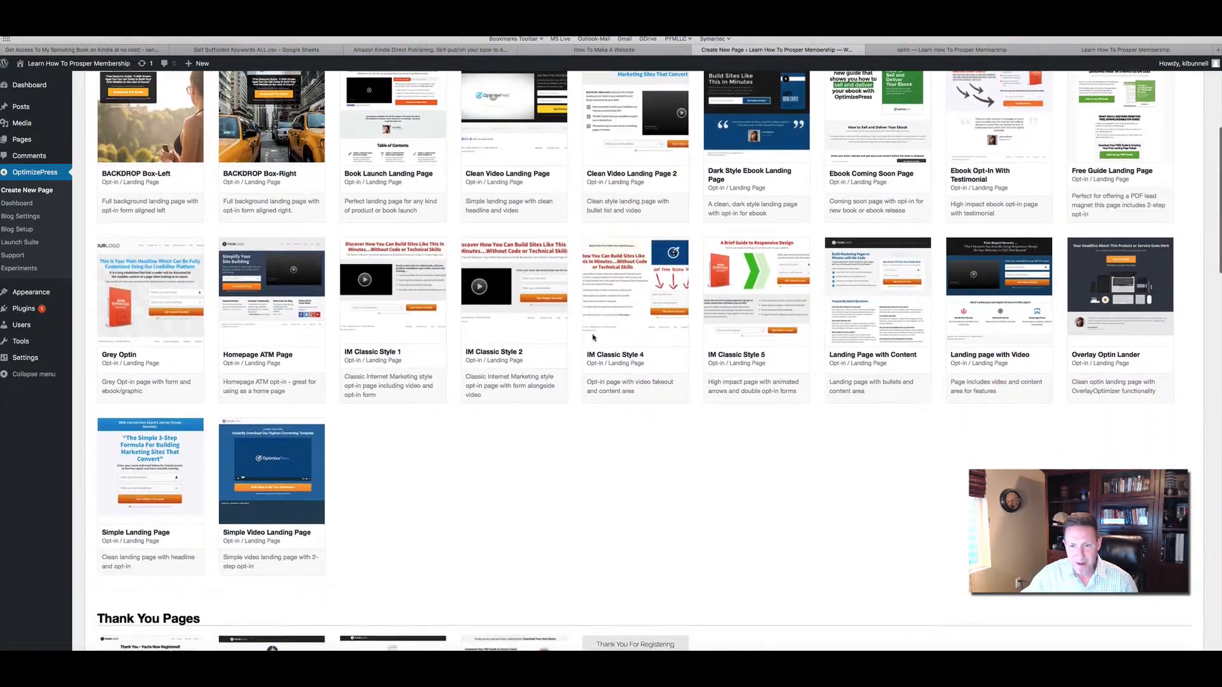
scroll(616, 327, down, 20)
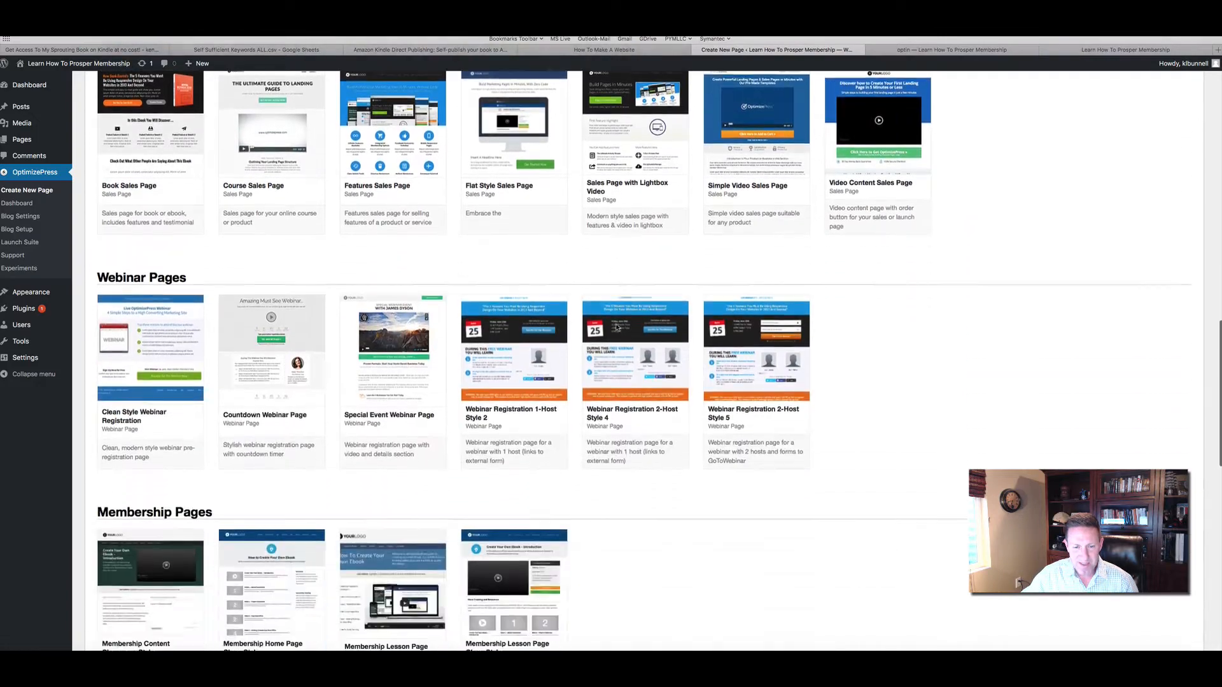
scroll(616, 327, down, 3)
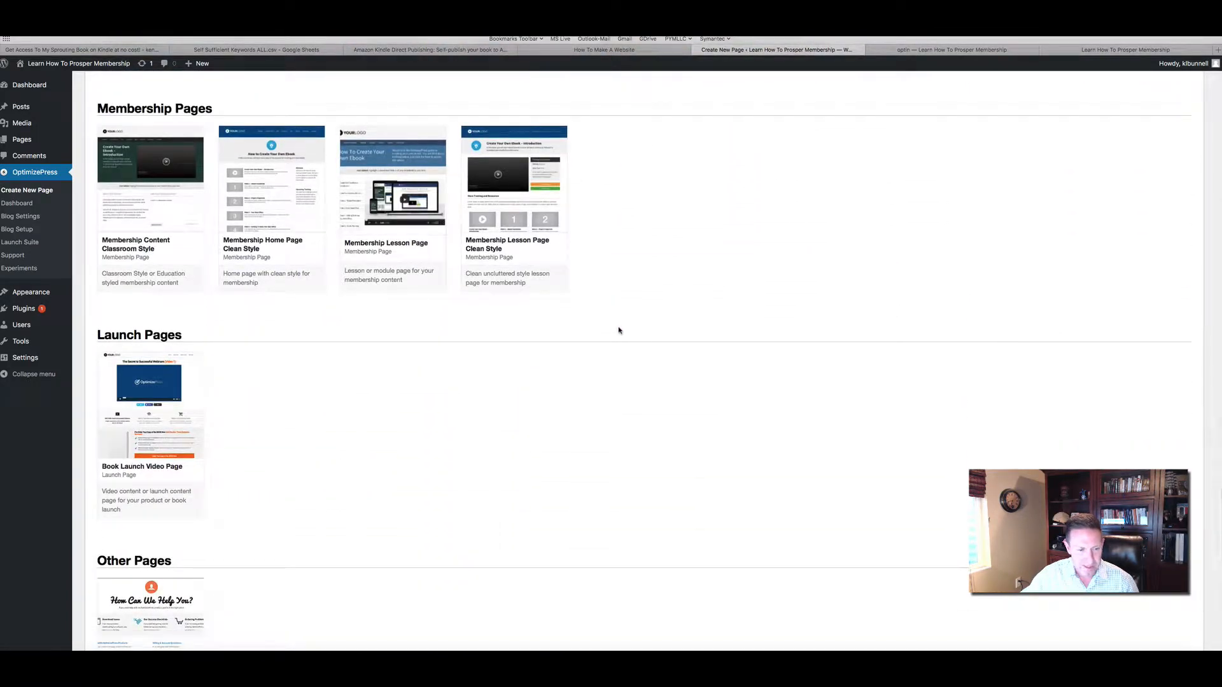
scroll(619, 330, up, 20)
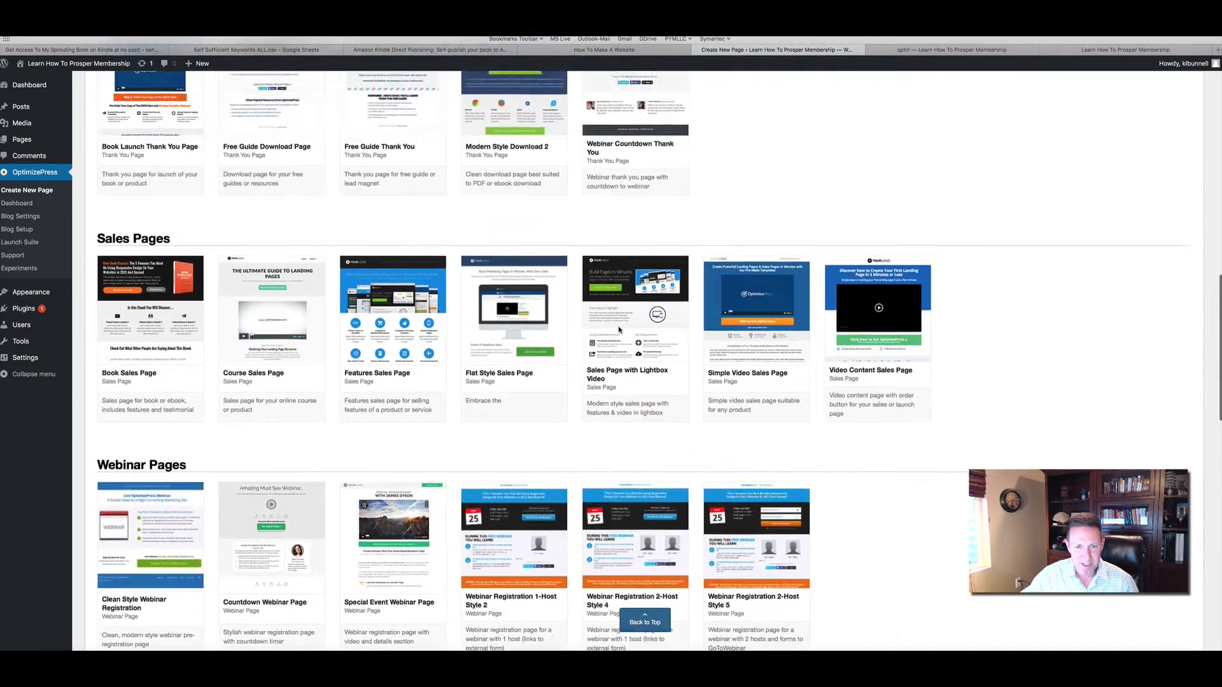
scroll(618, 331, up, 15)
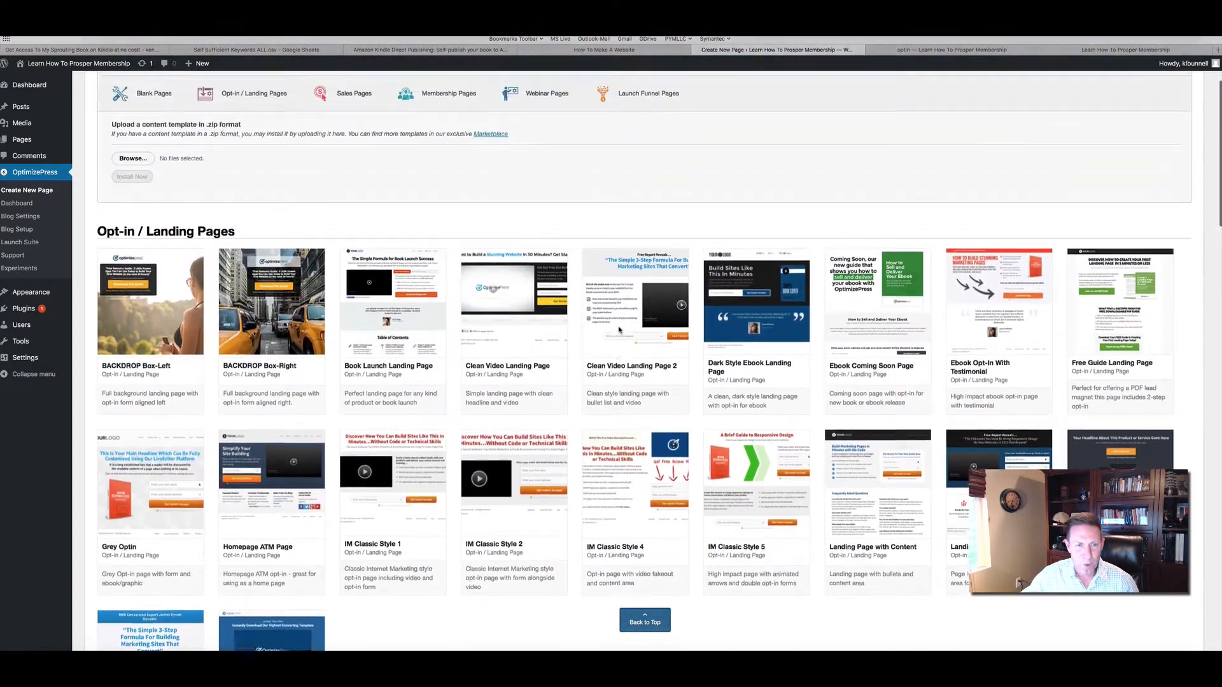
scroll(619, 329, up, 3)
mouse_move(276, 406)
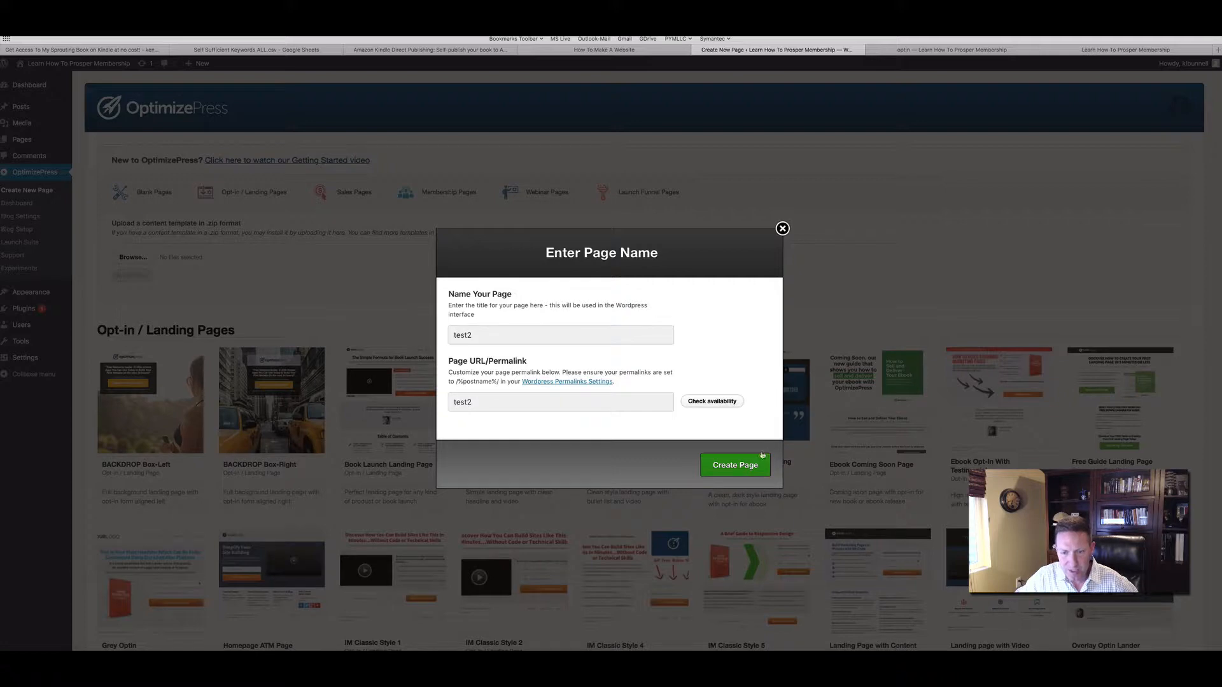
click(743, 465)
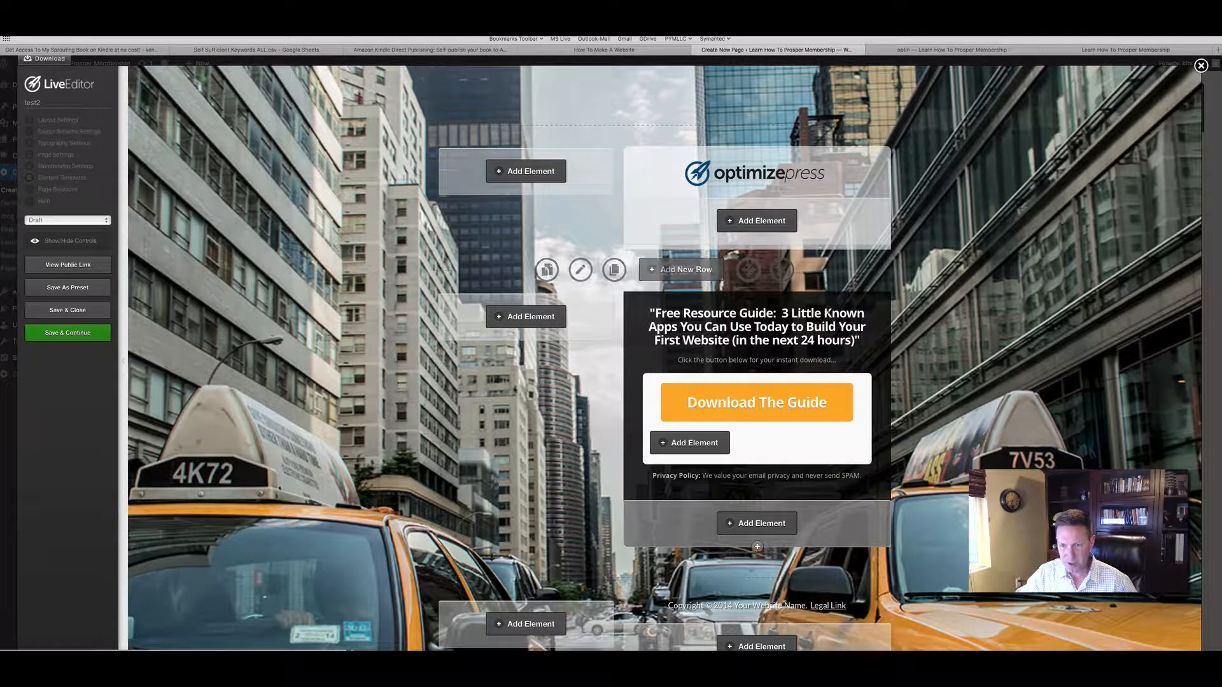
- Try moving the Free Resource Guide headline above the OptimizePress logo, and put it back above the download button
drag(867, 300, 865, 102)
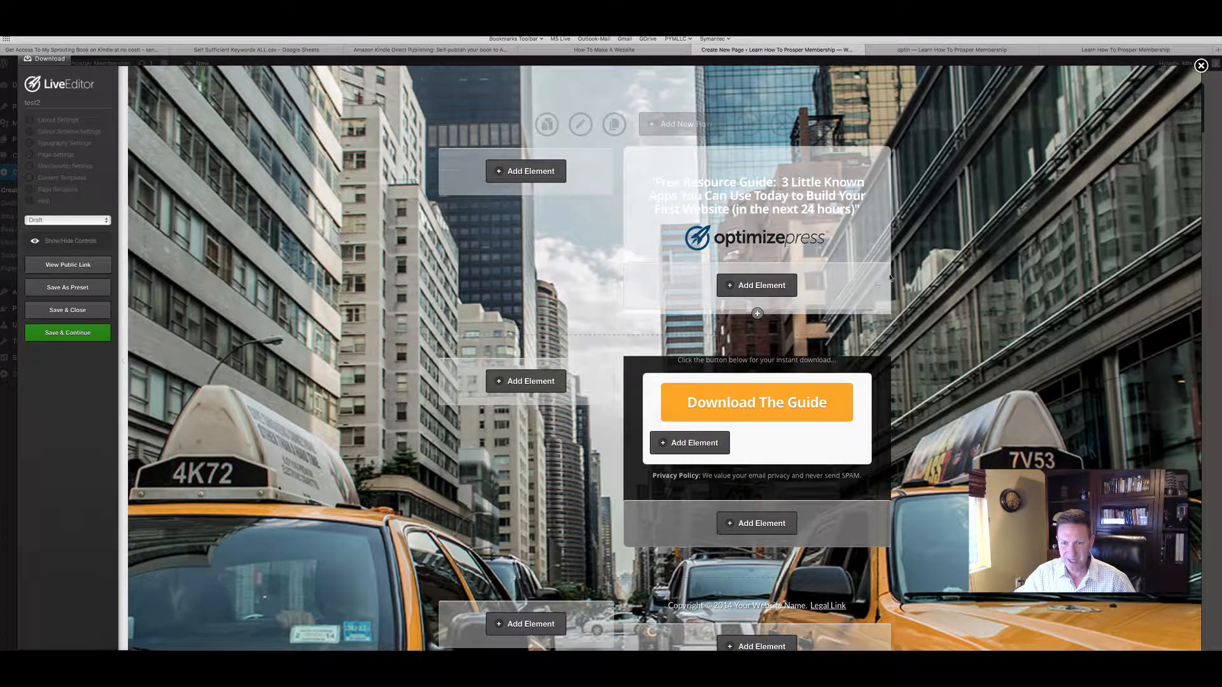
mouse_move(871, 176)
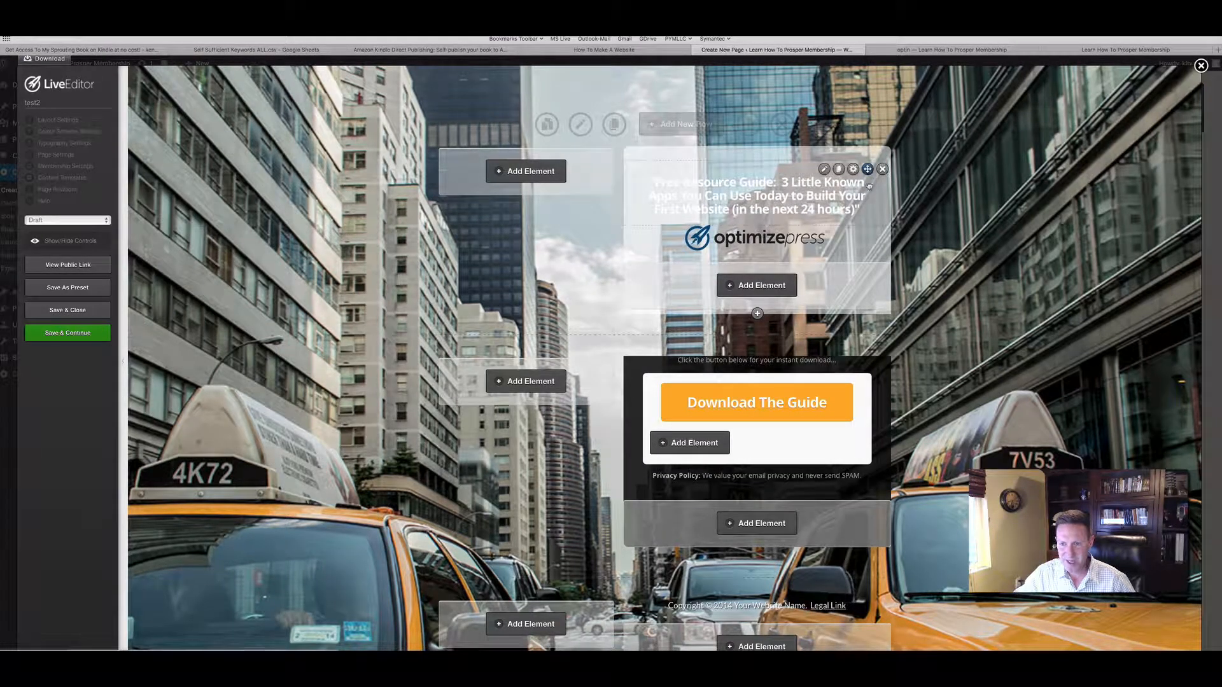
drag(871, 177, 852, 274)
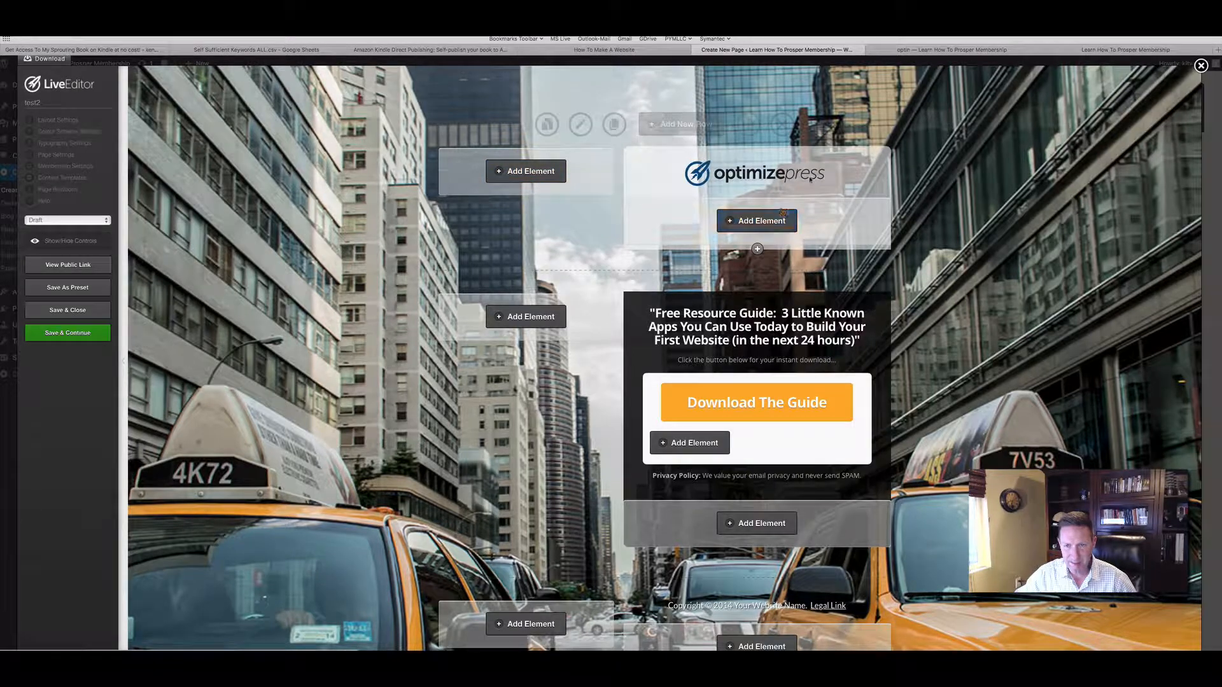
- Remove the logo row, the headline and download row, and the copyright row from the test2 page
click(781, 124)
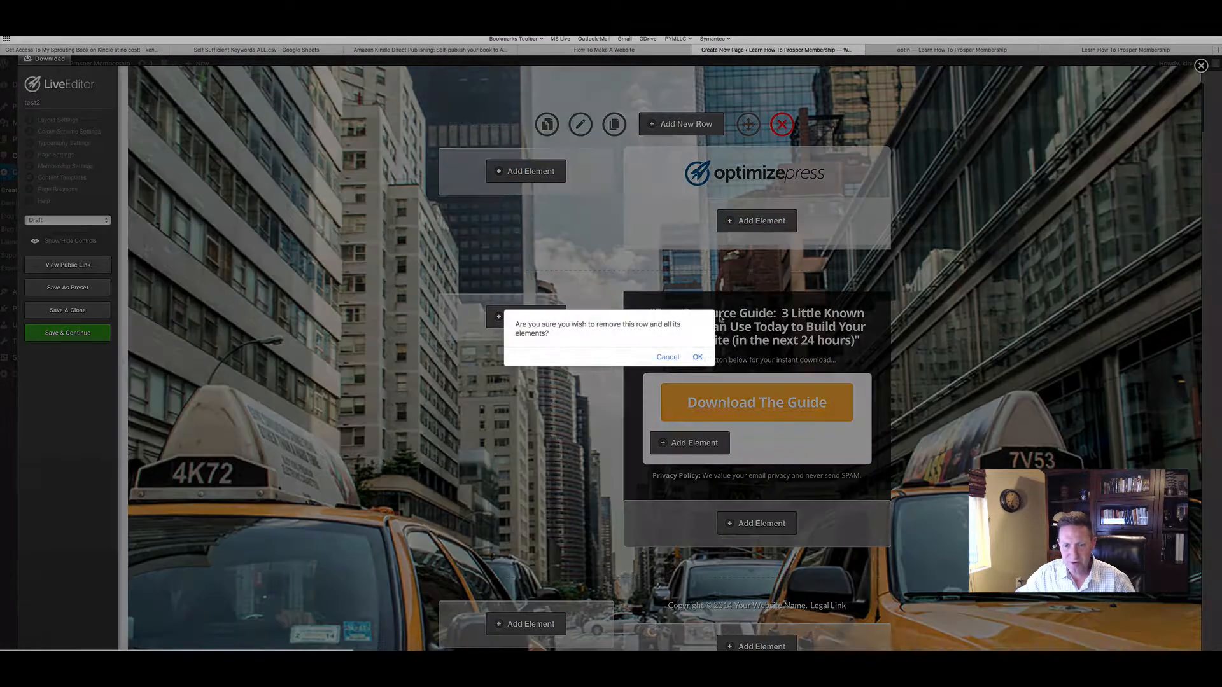
click(697, 357)
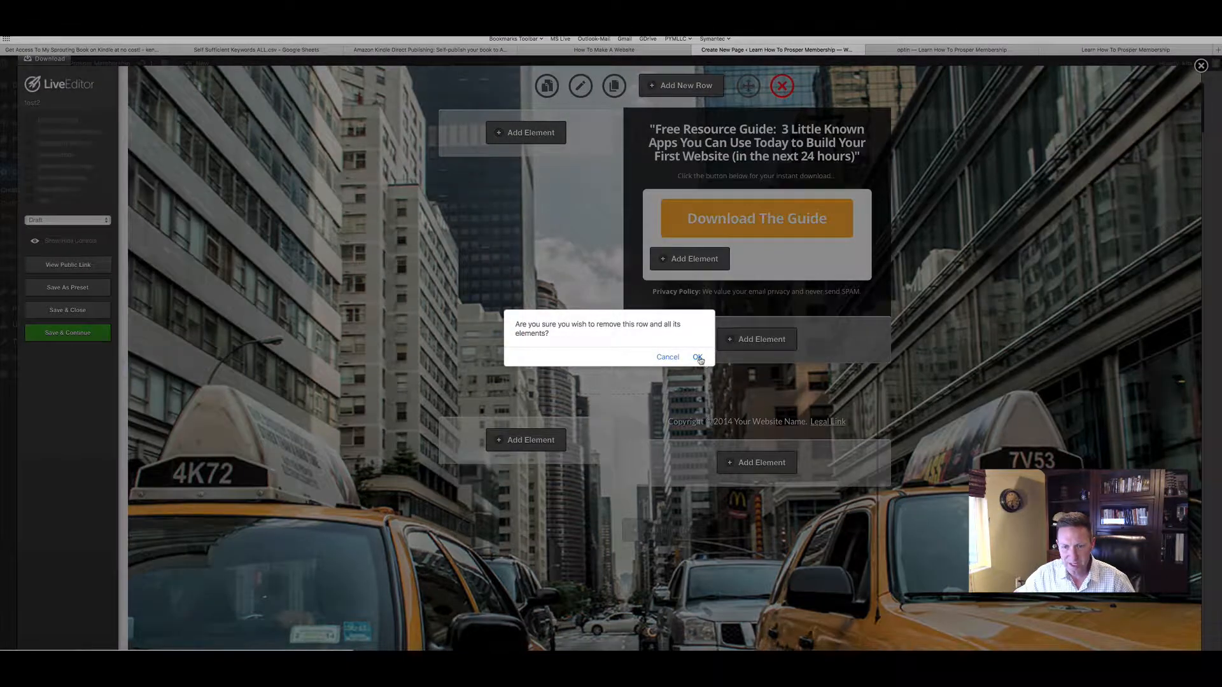
click(697, 357)
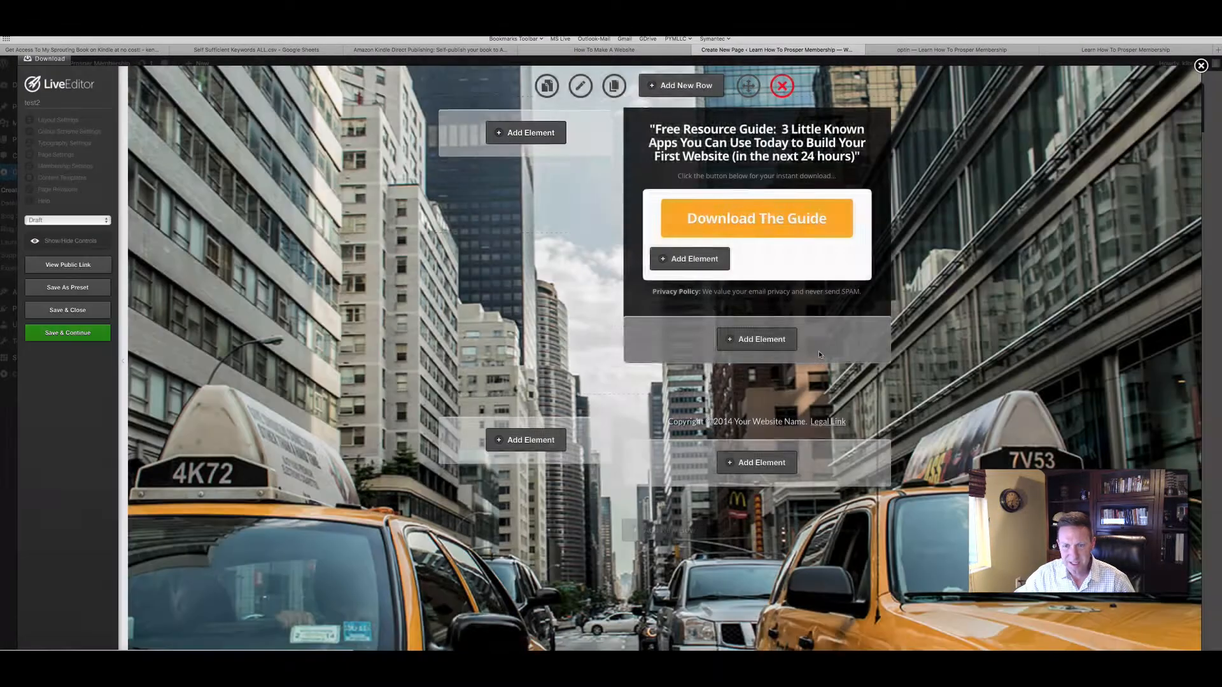
click(782, 96)
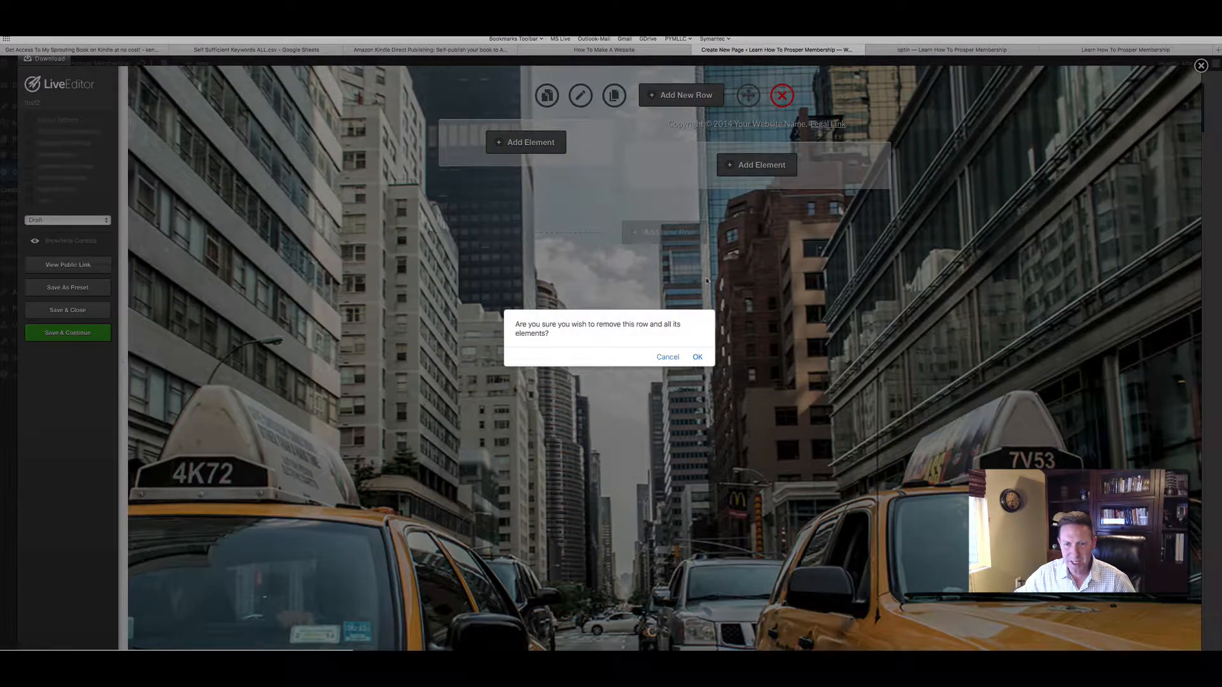
click(697, 357)
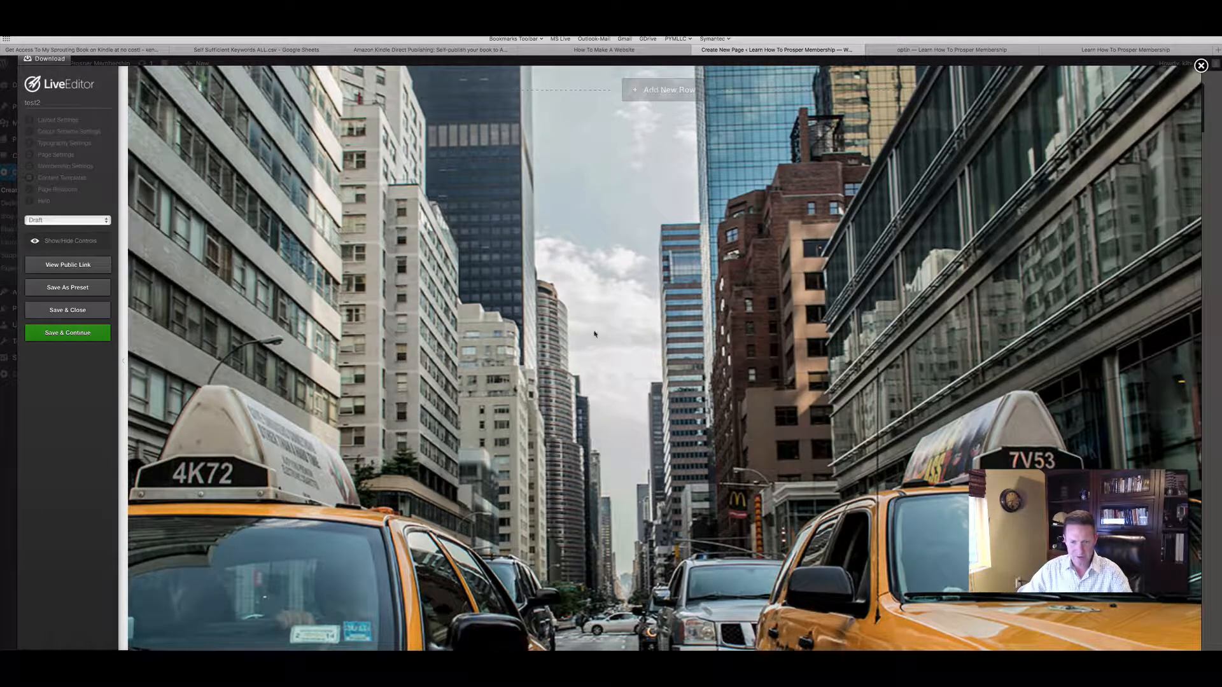
- Insert a new row with the second Feature Area layout, the one with a centred icon, into the empty page
click(661, 93)
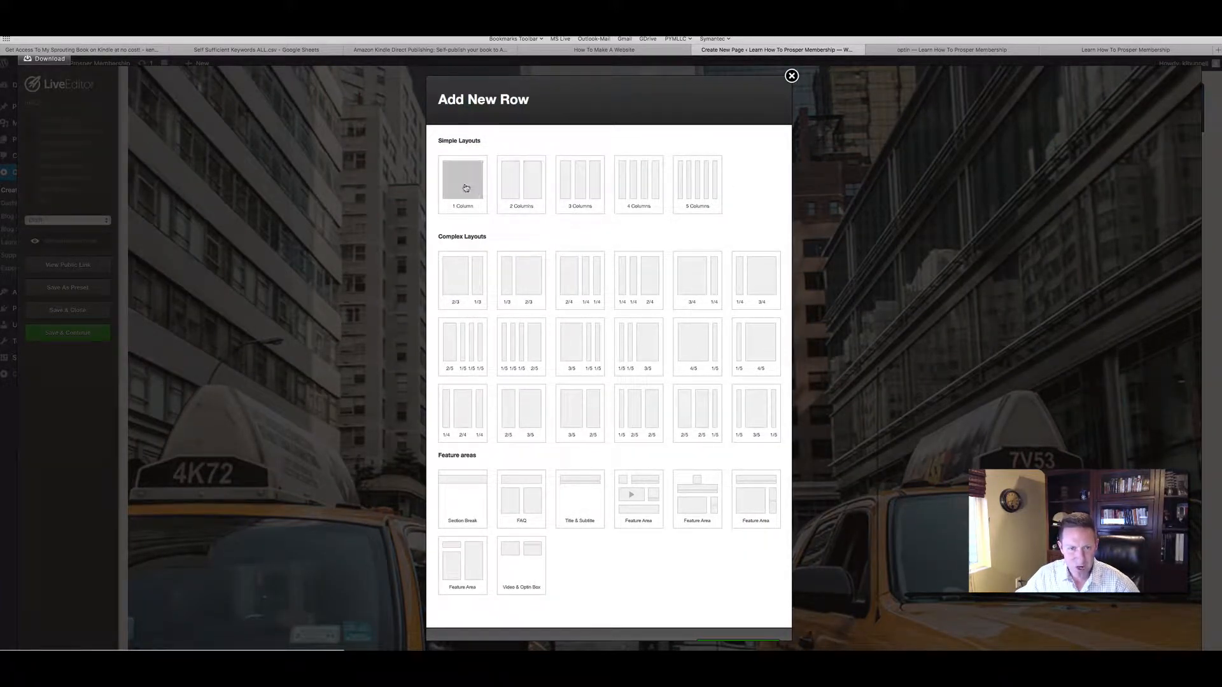
click(512, 186)
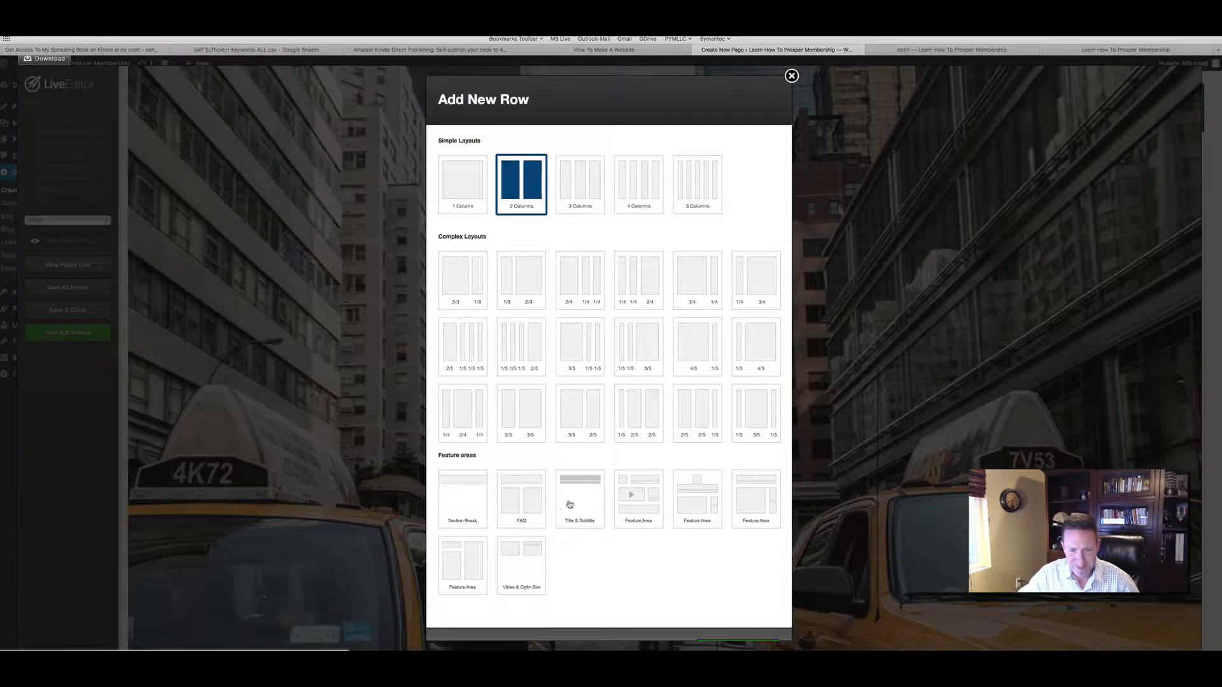
click(697, 500)
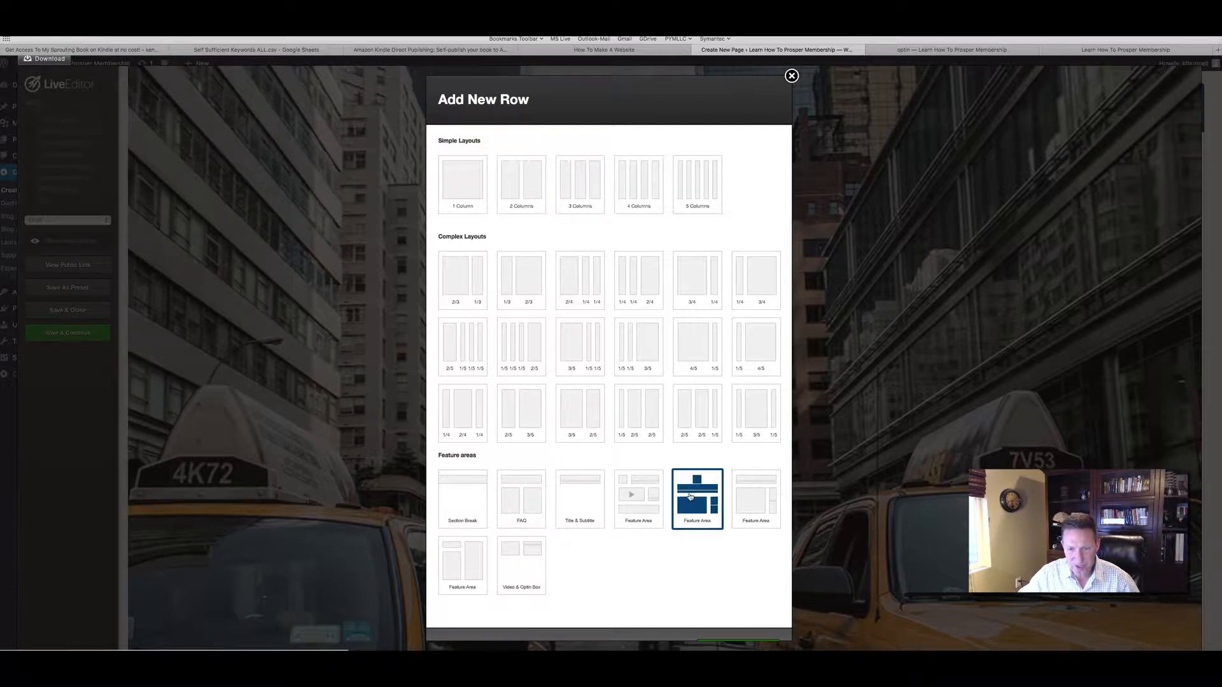
scroll(729, 574, down, 1)
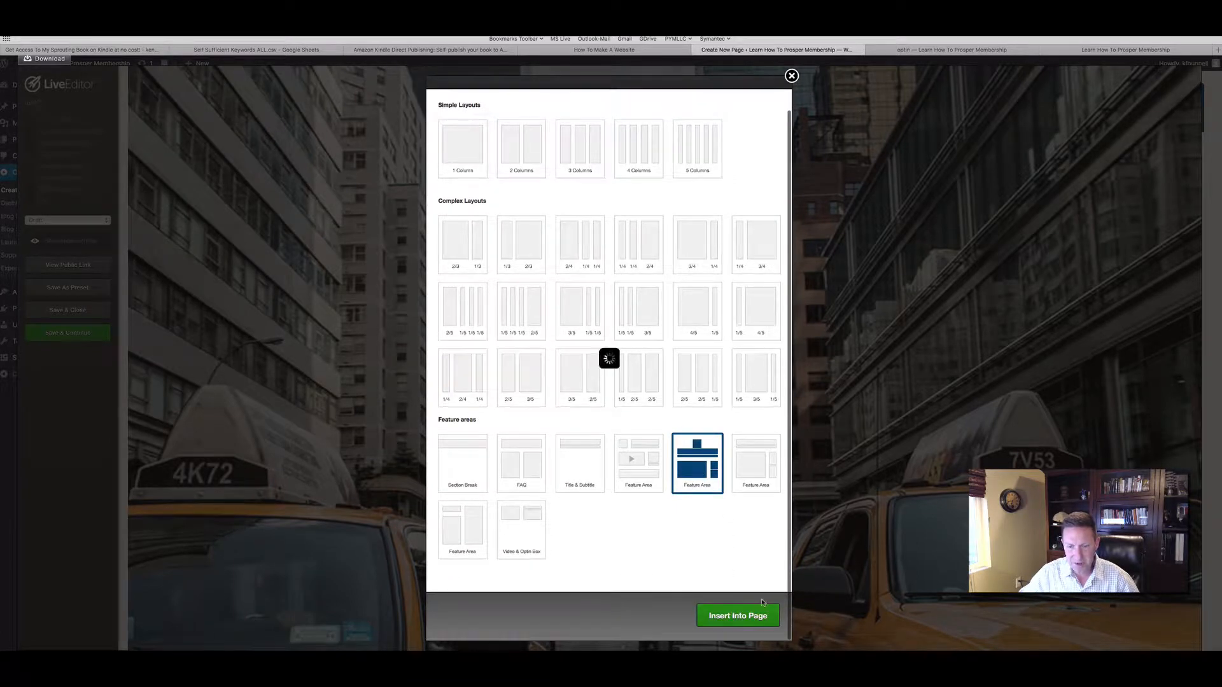
click(754, 615)
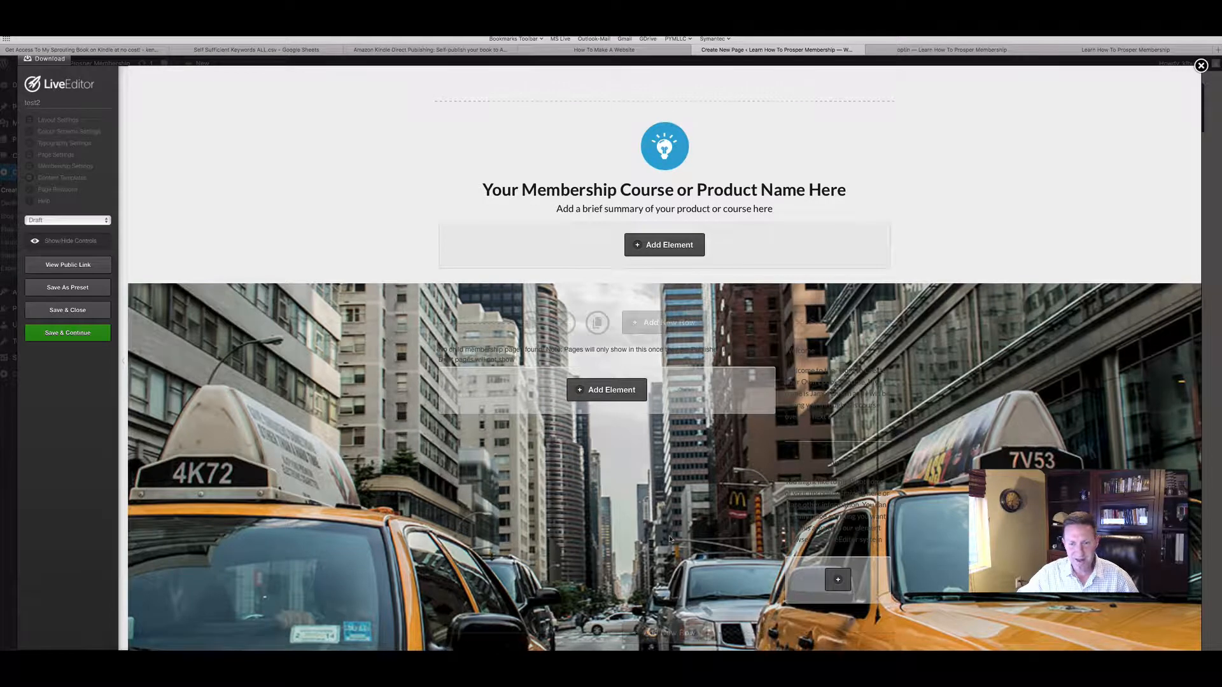
scroll(670, 535, down, 1)
scroll(670, 536, up, 1)
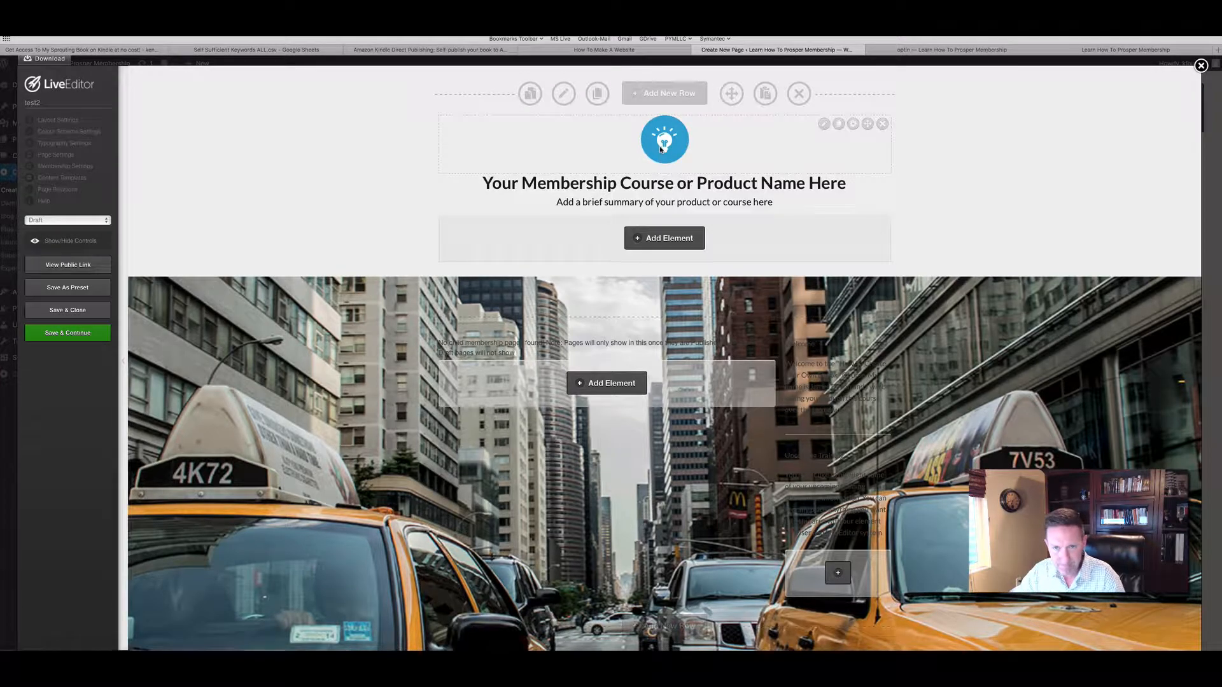
- Remove the membership course title row and the row beneath it from the page
click(800, 94)
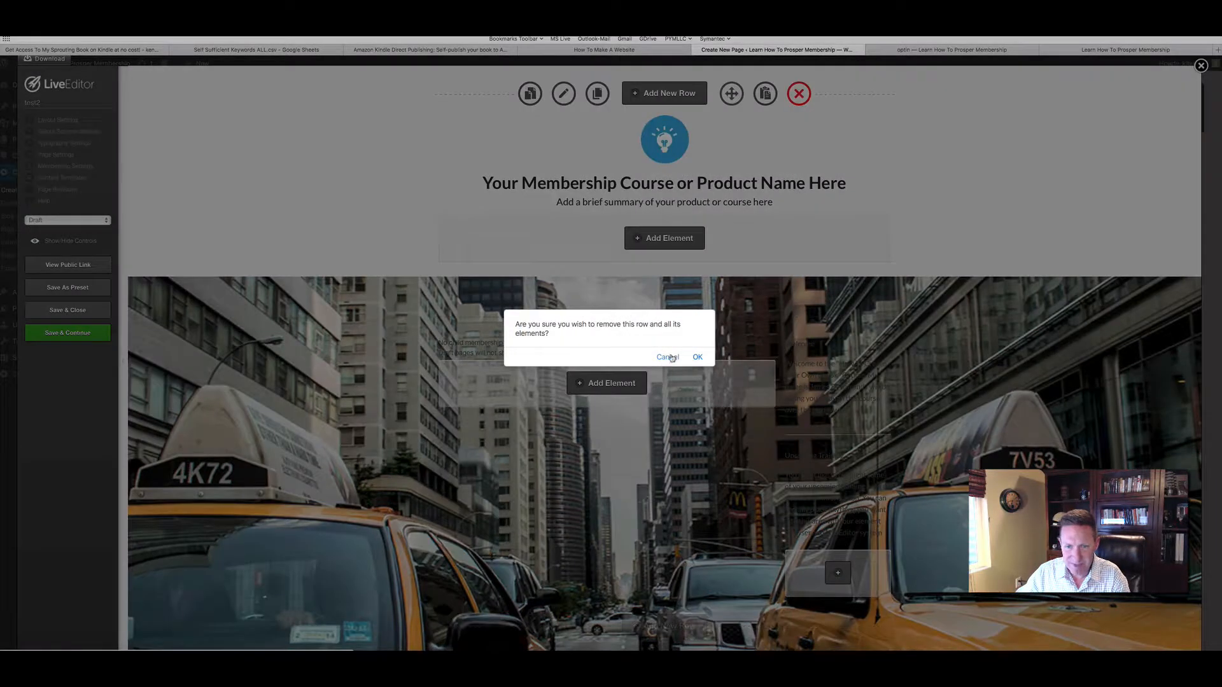
click(698, 357)
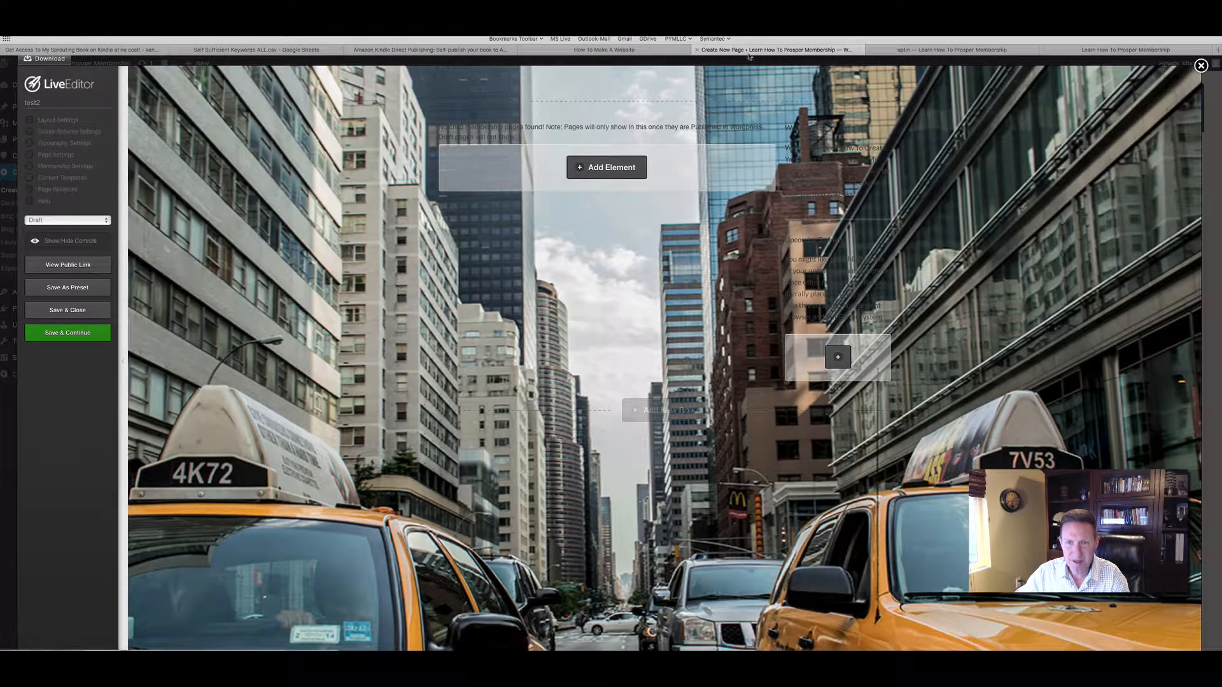
click(772, 106)
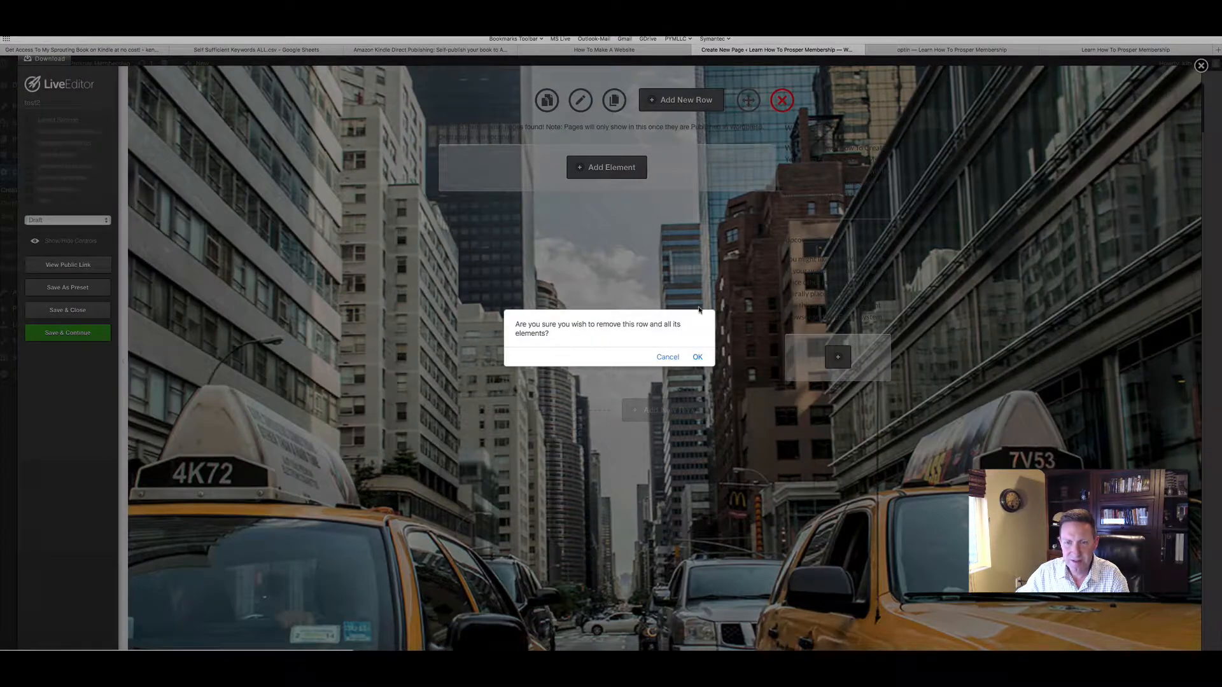
click(696, 358)
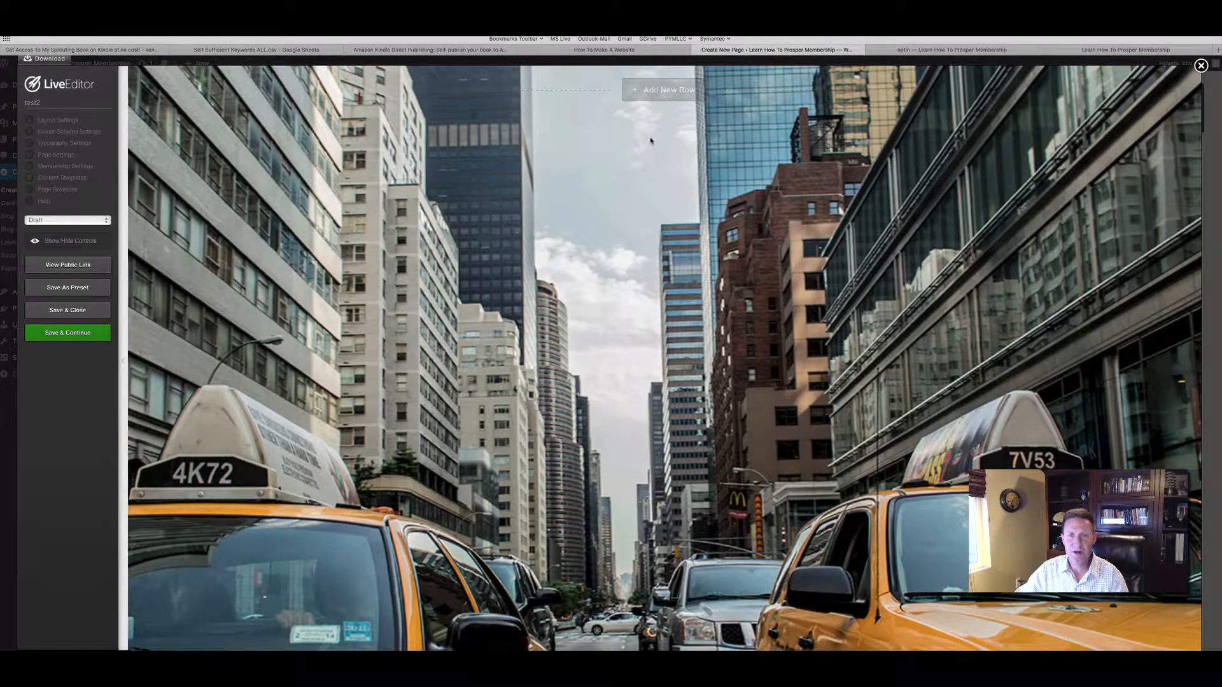
- Insert a new row with the simple 1 Column layout into the page
click(656, 94)
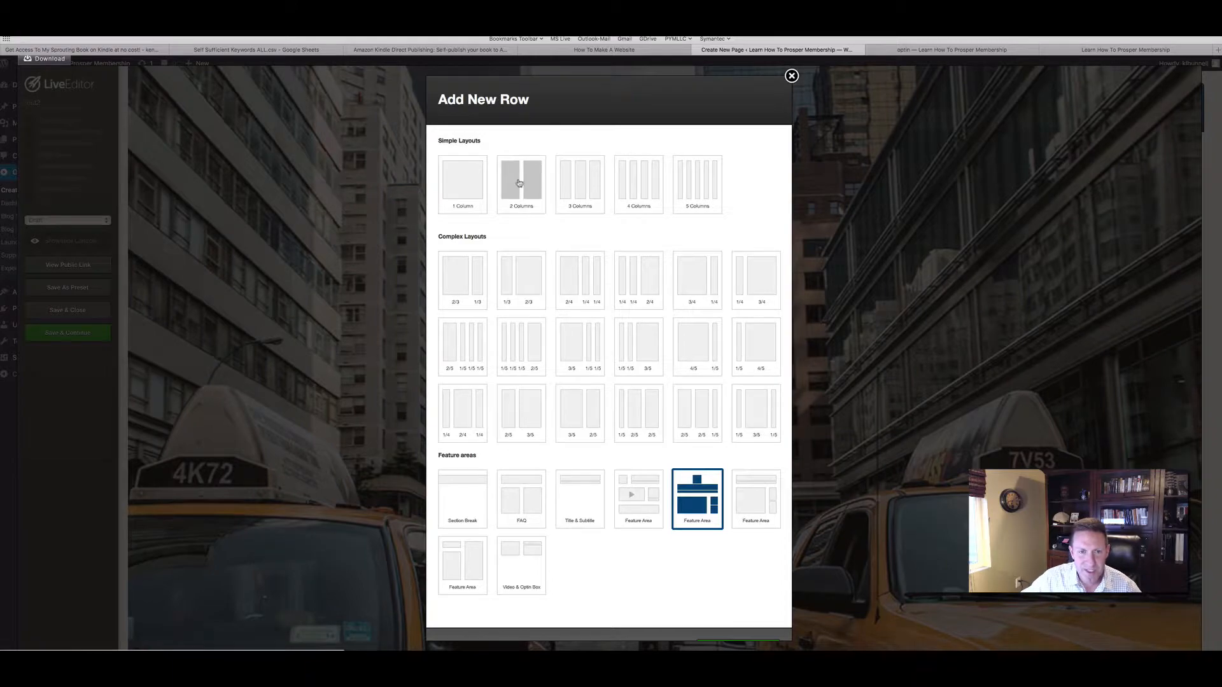
click(463, 180)
scroll(662, 574, down, 1)
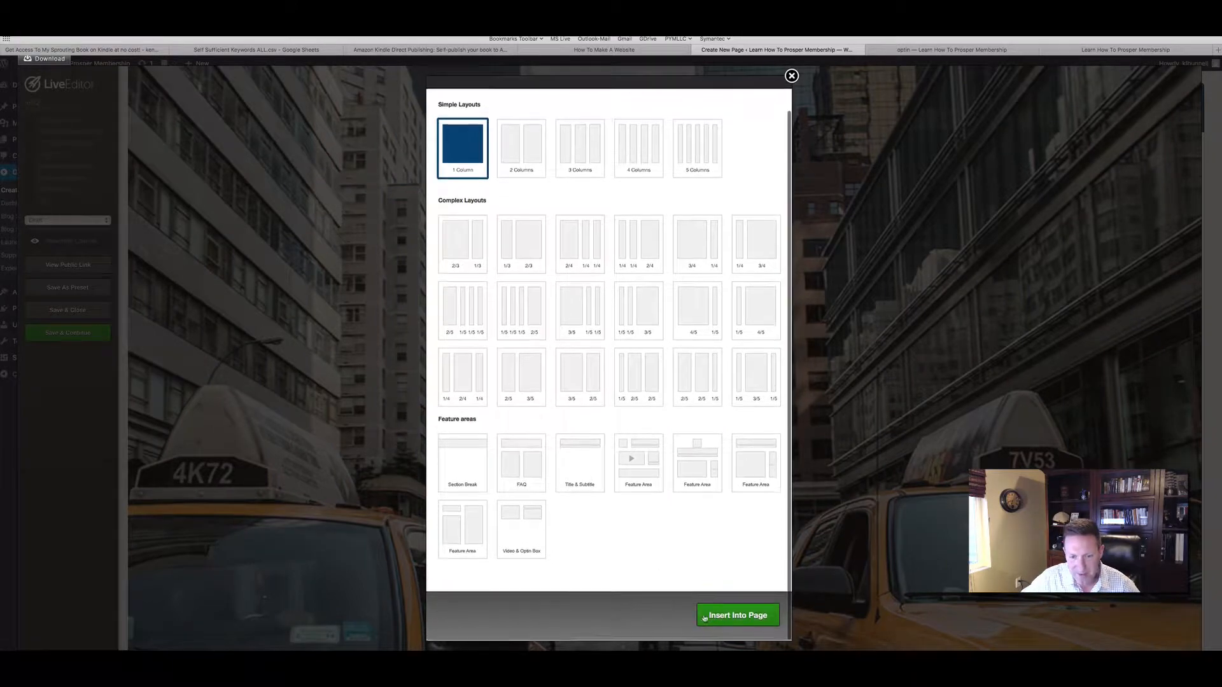
click(704, 619)
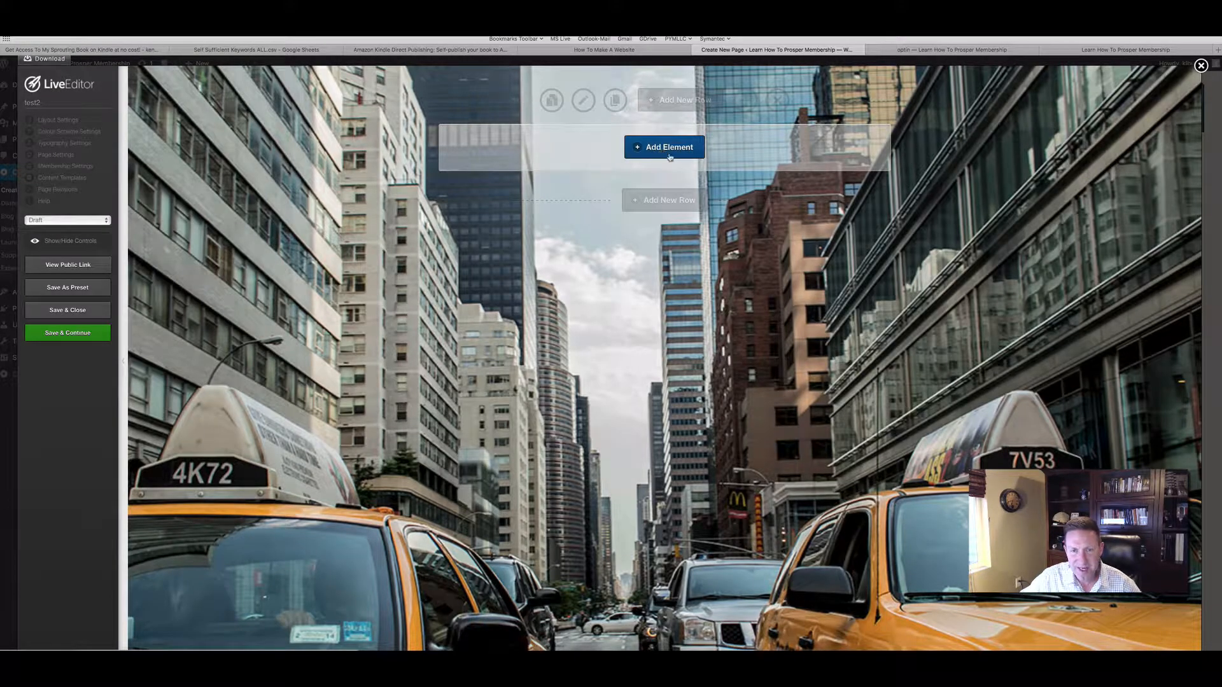
- Search the elements for "vide" and start adding a Video Player element to the new one-column row
click(803, 168)
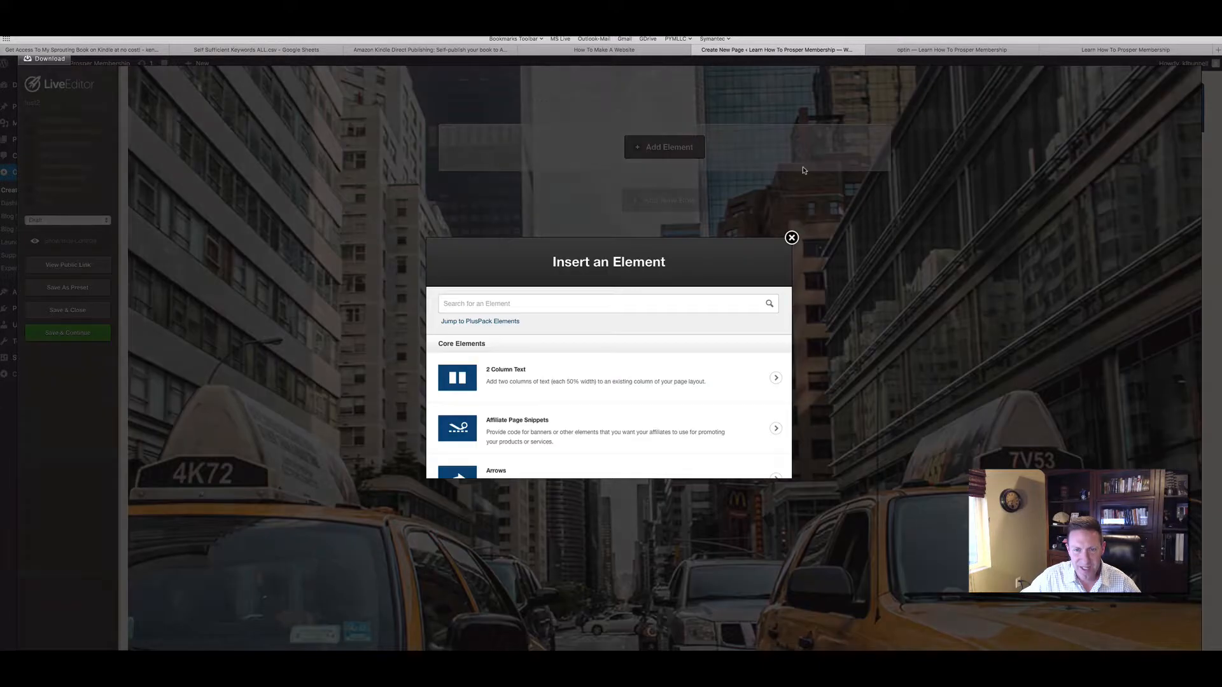
scroll(595, 375, down, 8)
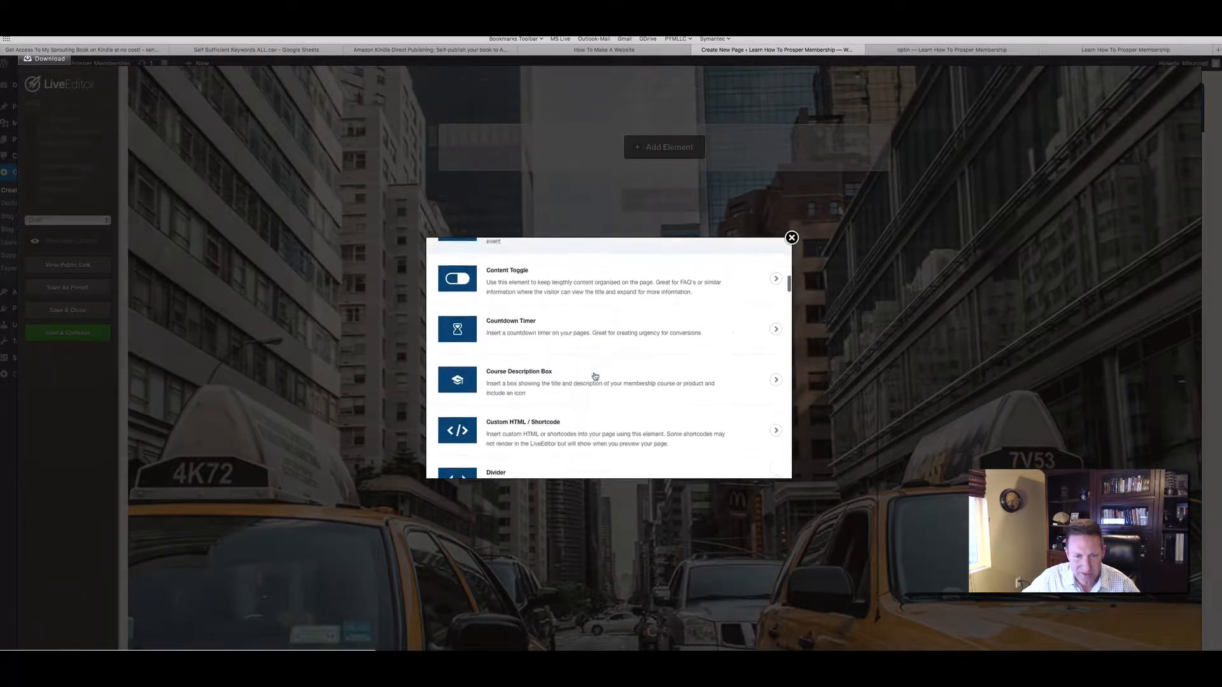
scroll(595, 375, down, 3)
scroll(595, 376, up, 10)
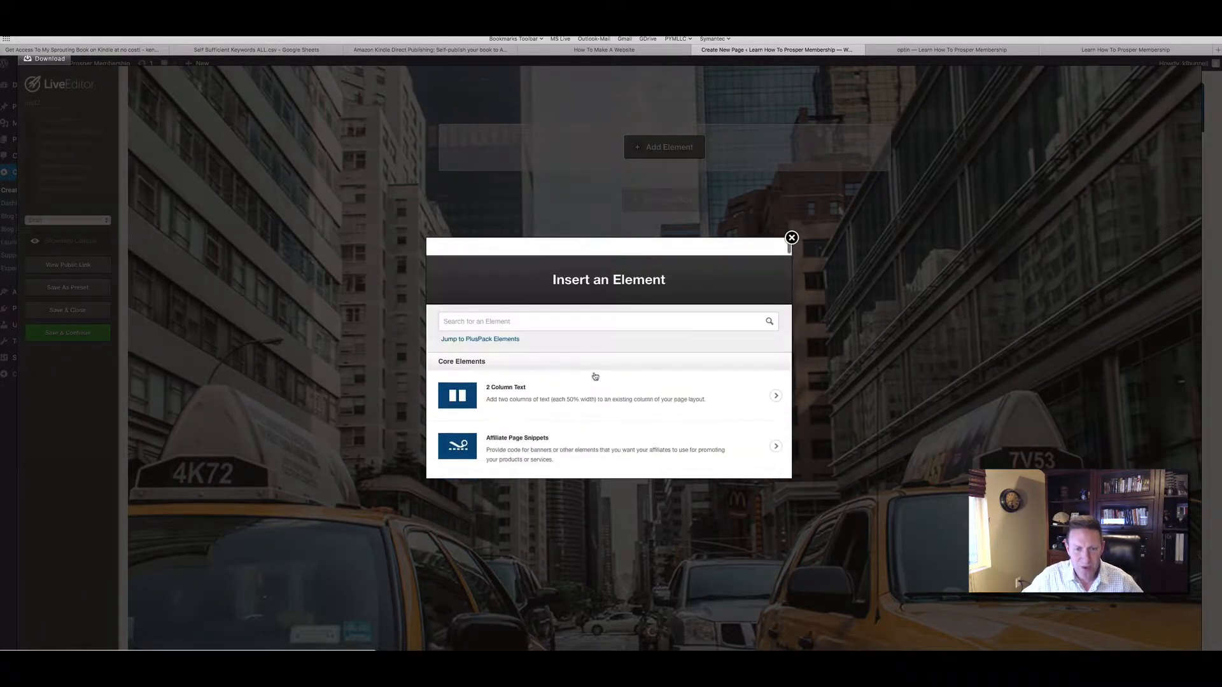
click(535, 308)
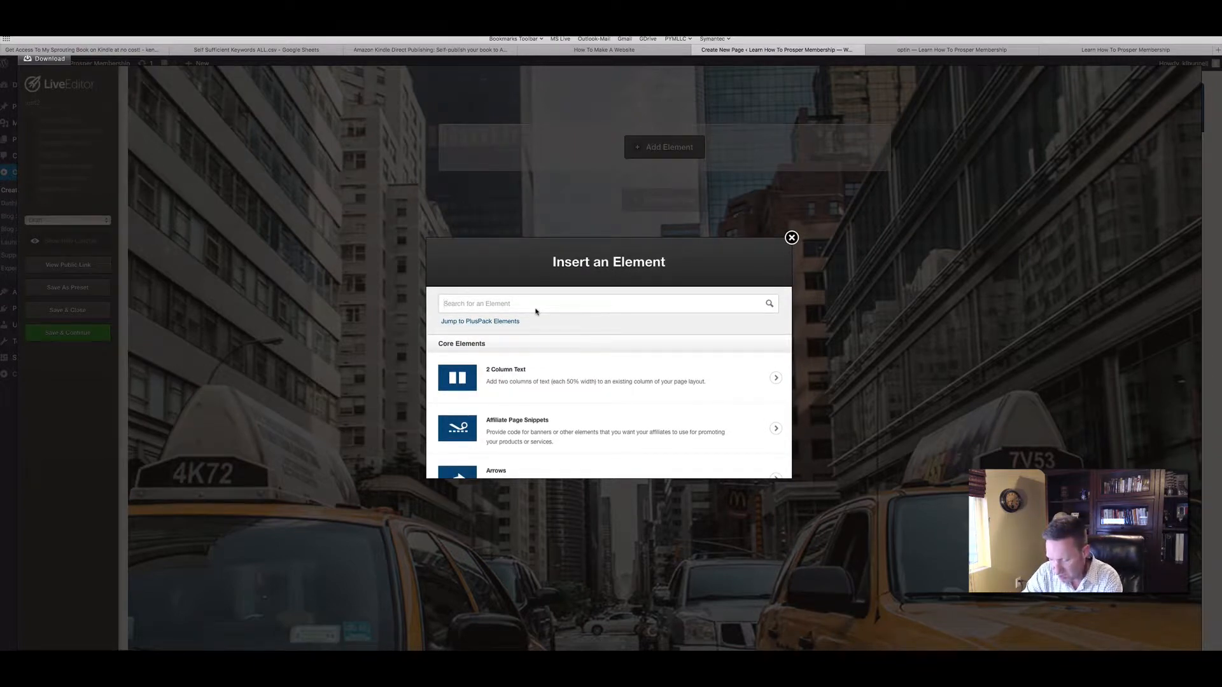
text(vido)
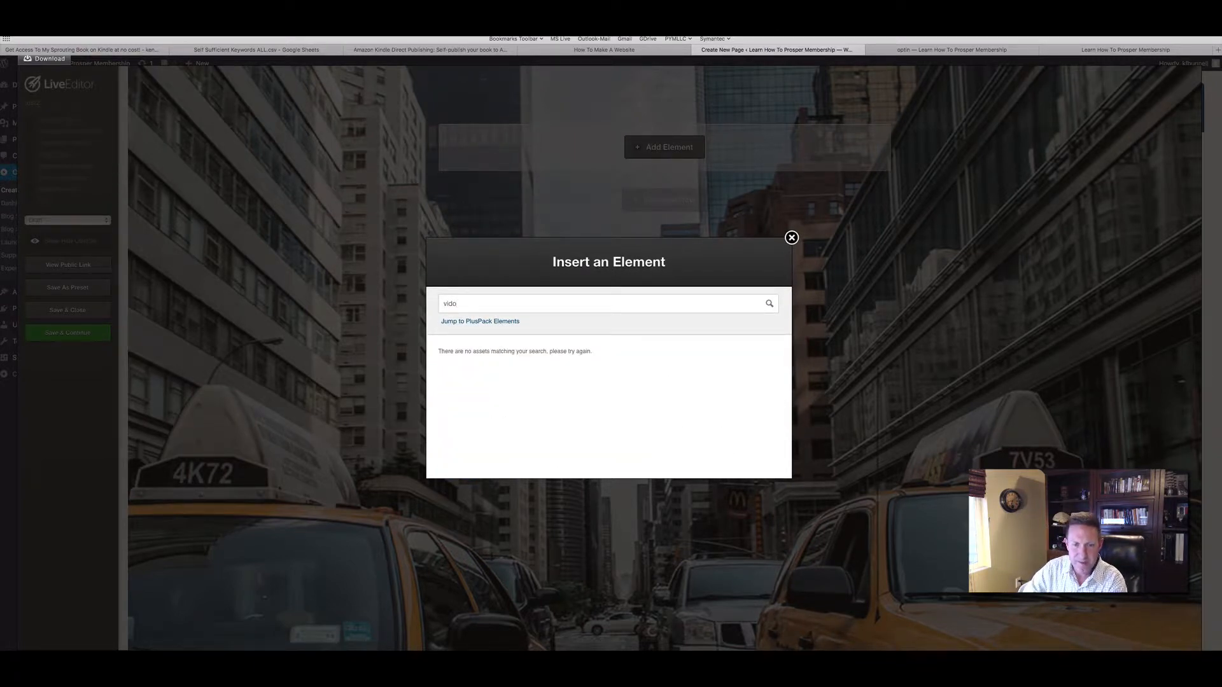
key(BackSpace)
text(e)
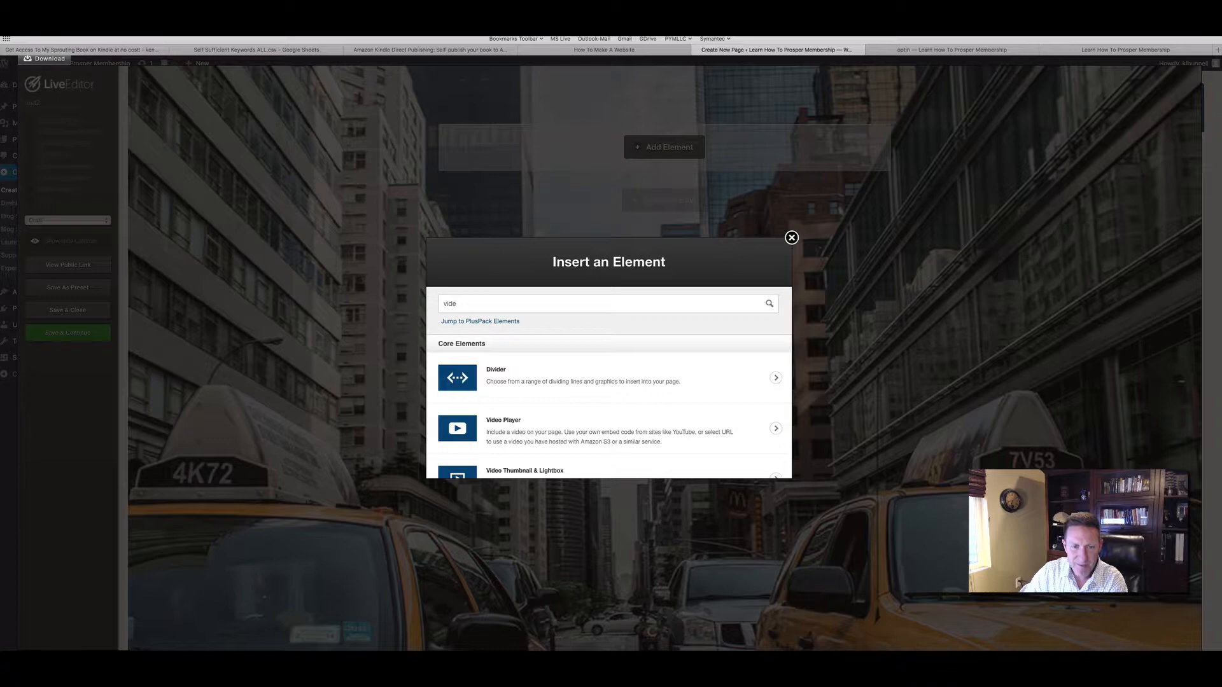
click(514, 426)
click(624, 366)
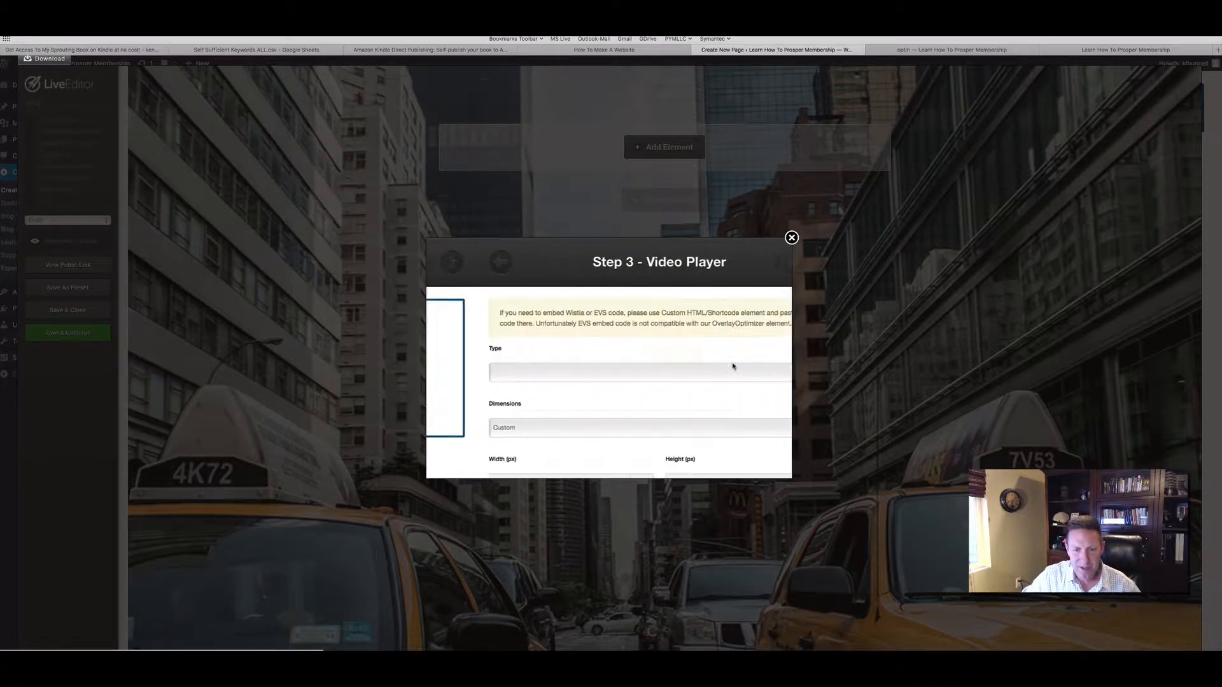
click(568, 375)
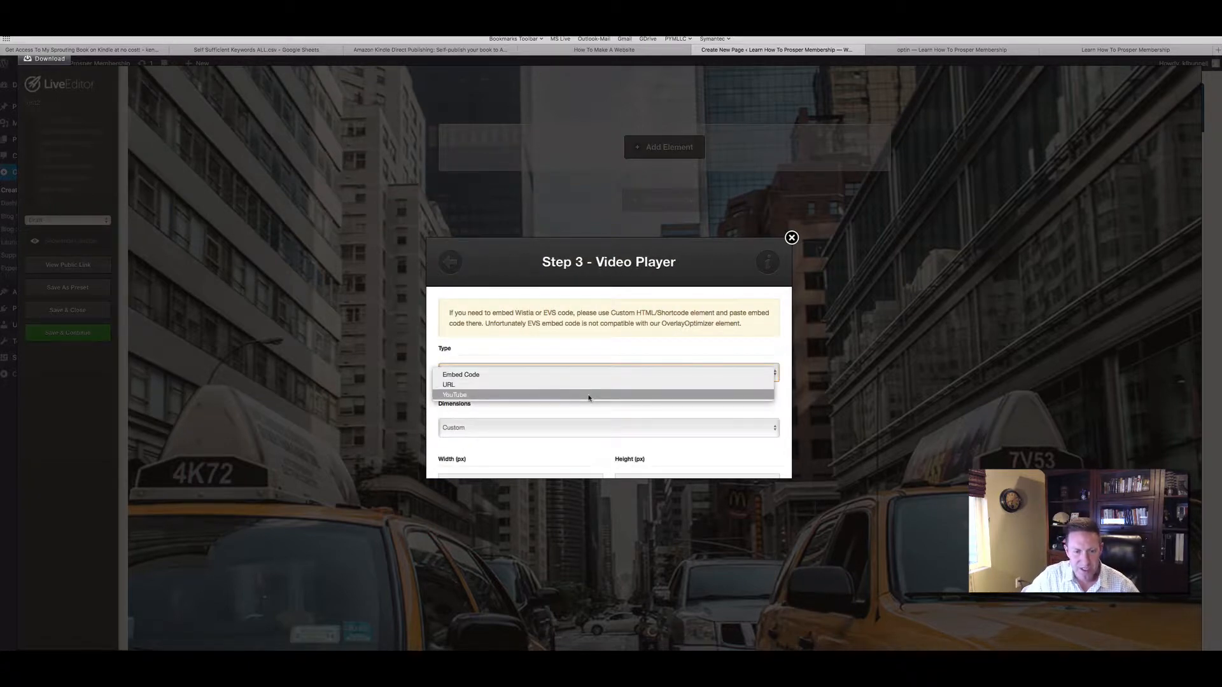
click(589, 395)
click(603, 429)
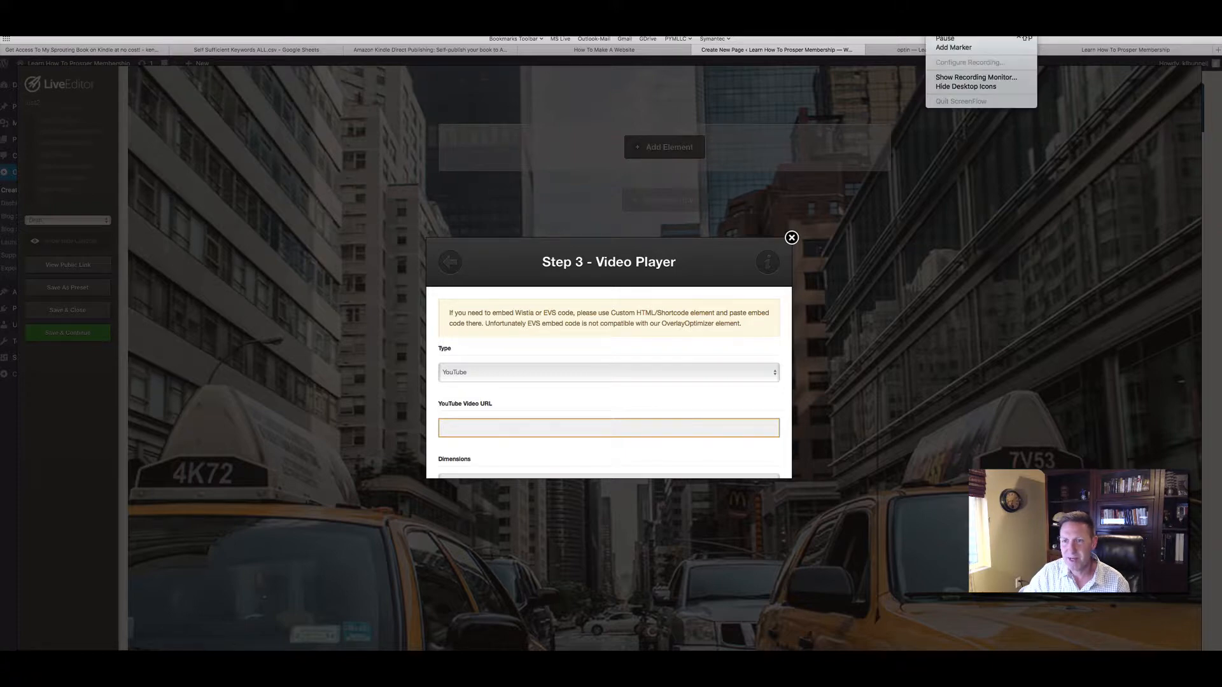
click(945, 38)
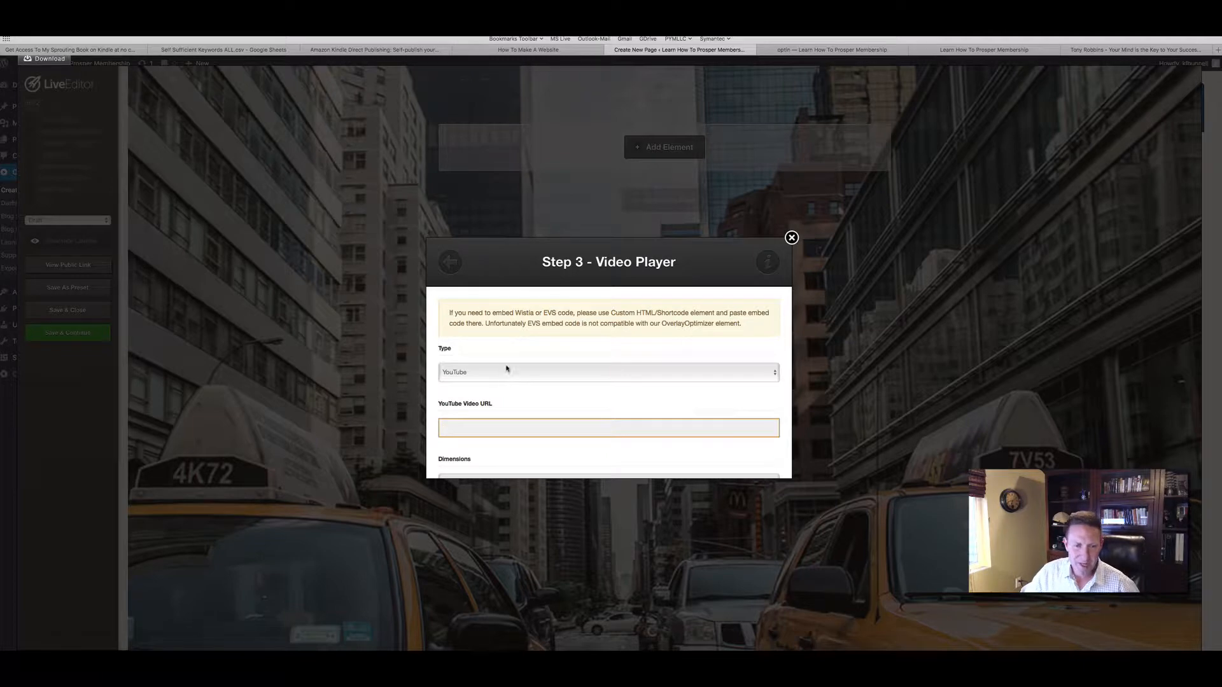
text(https://youtu.be/HWvuvPnrKDs)
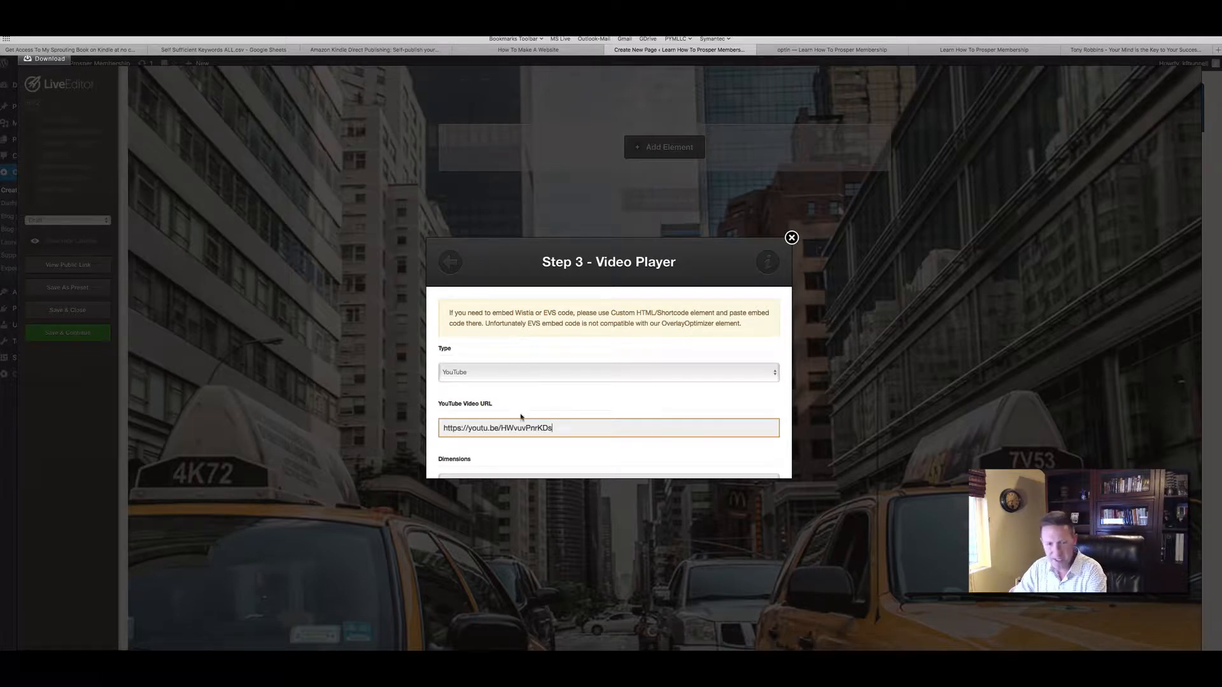
scroll(550, 420, down, 4)
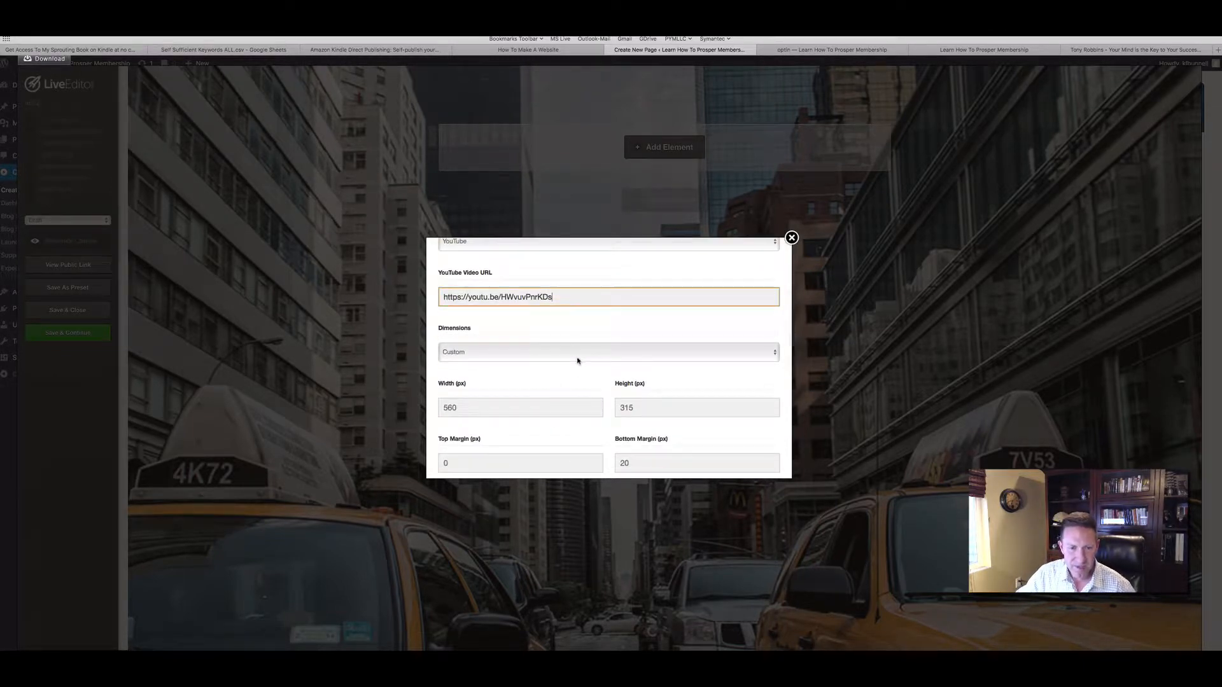
scroll(555, 379, down, 8)
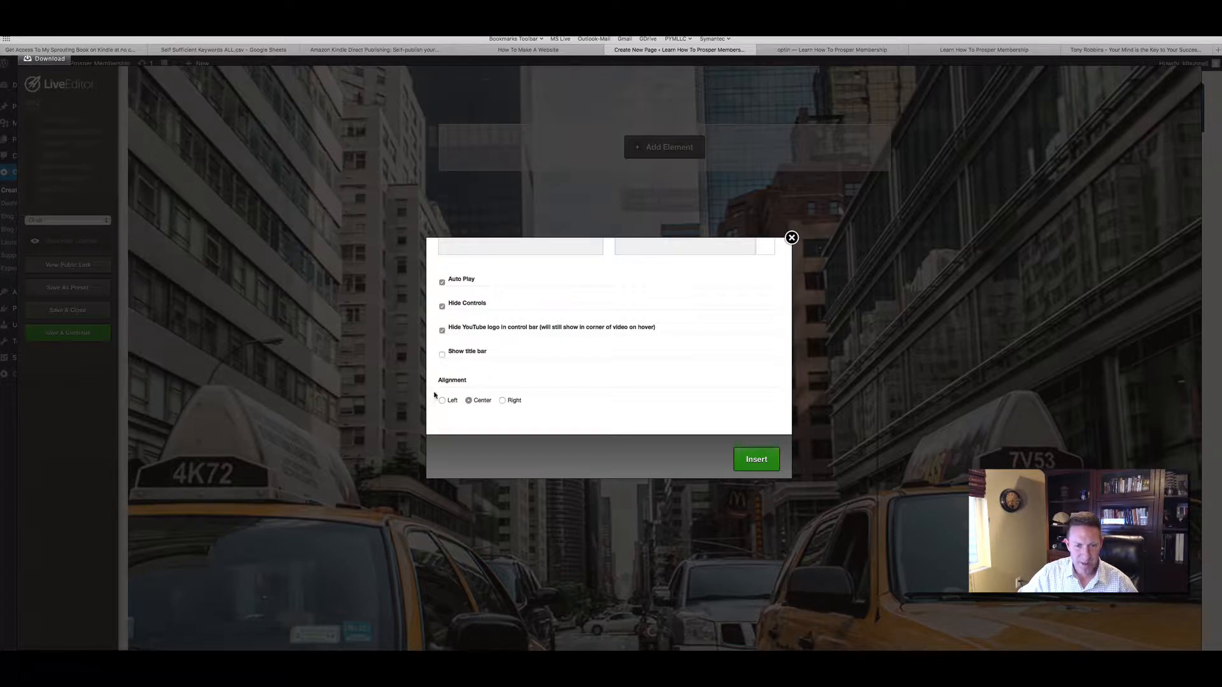
scroll(576, 389, down, 1)
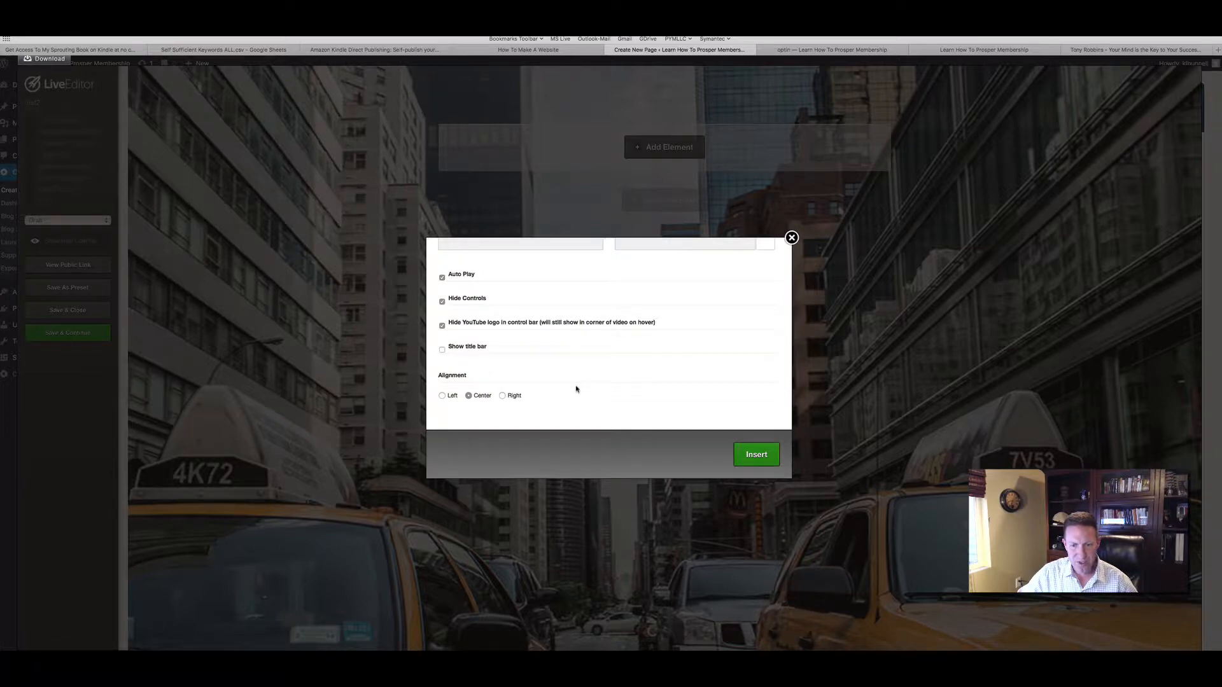
click(759, 451)
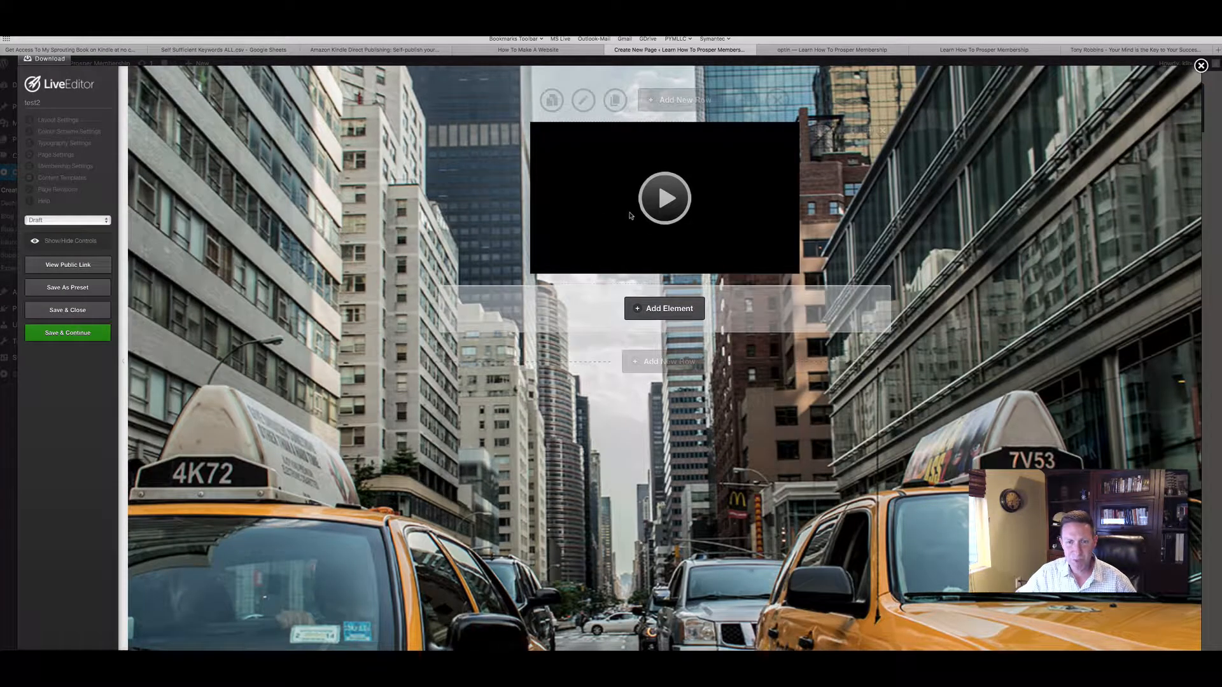
- Set the test2 page's status to Publish, save it and close the editor
click(76, 220)
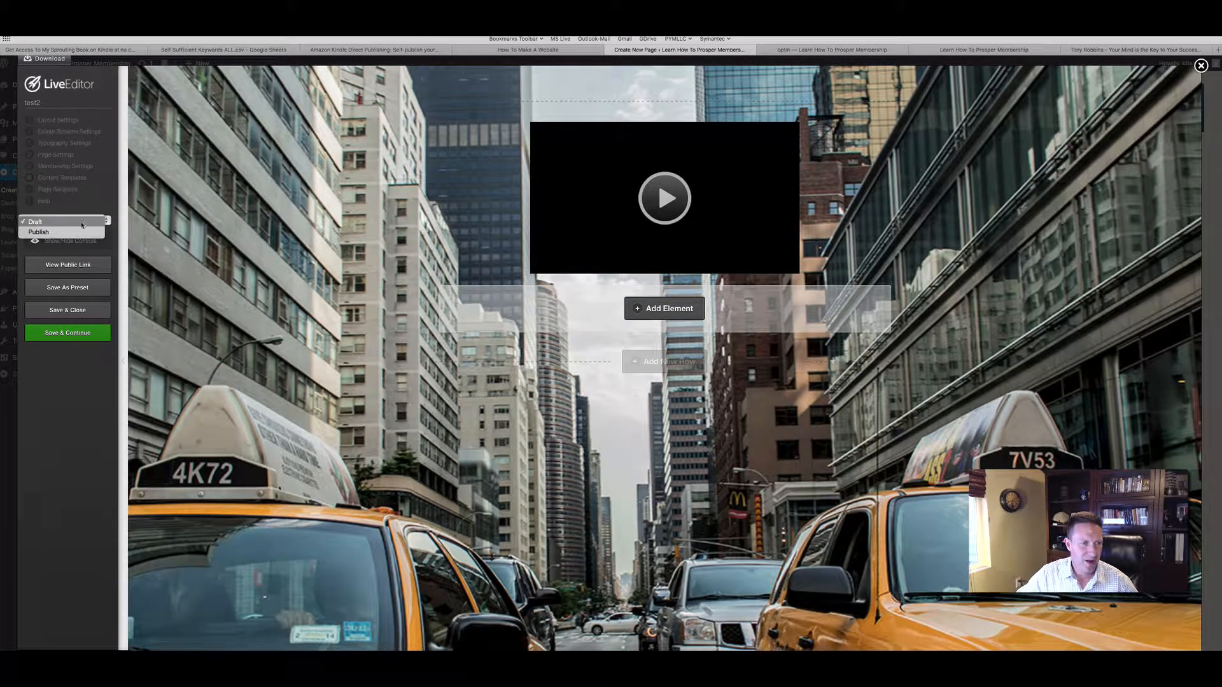
click(79, 235)
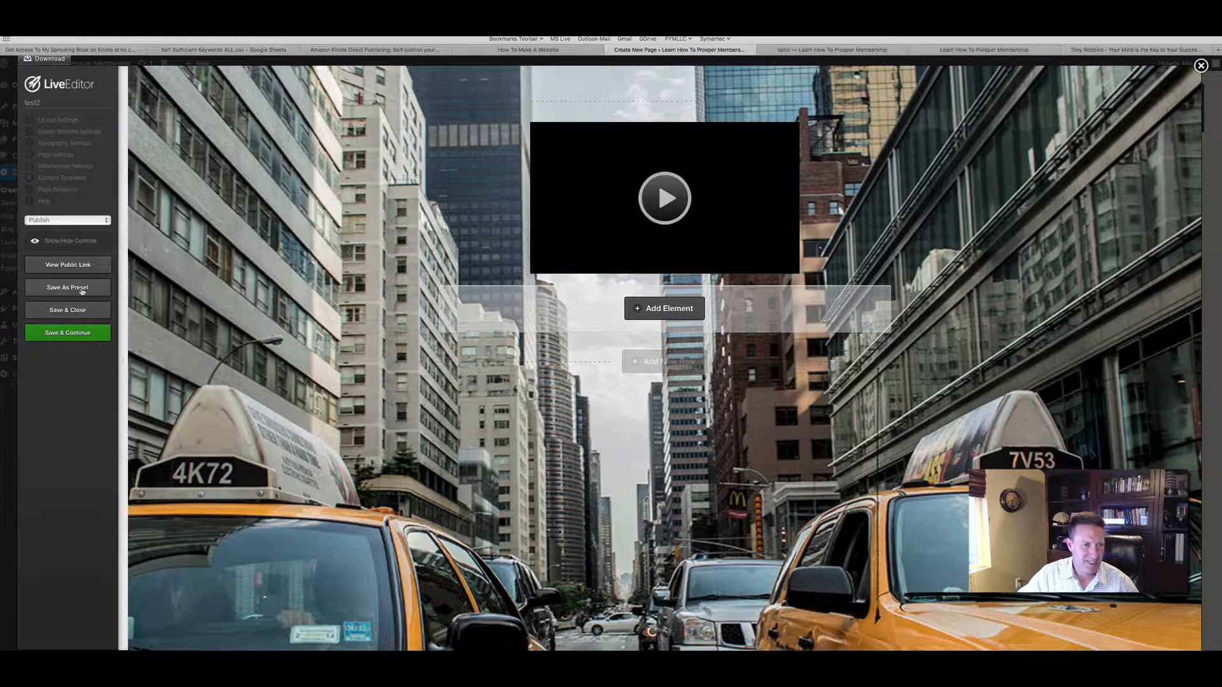
click(69, 334)
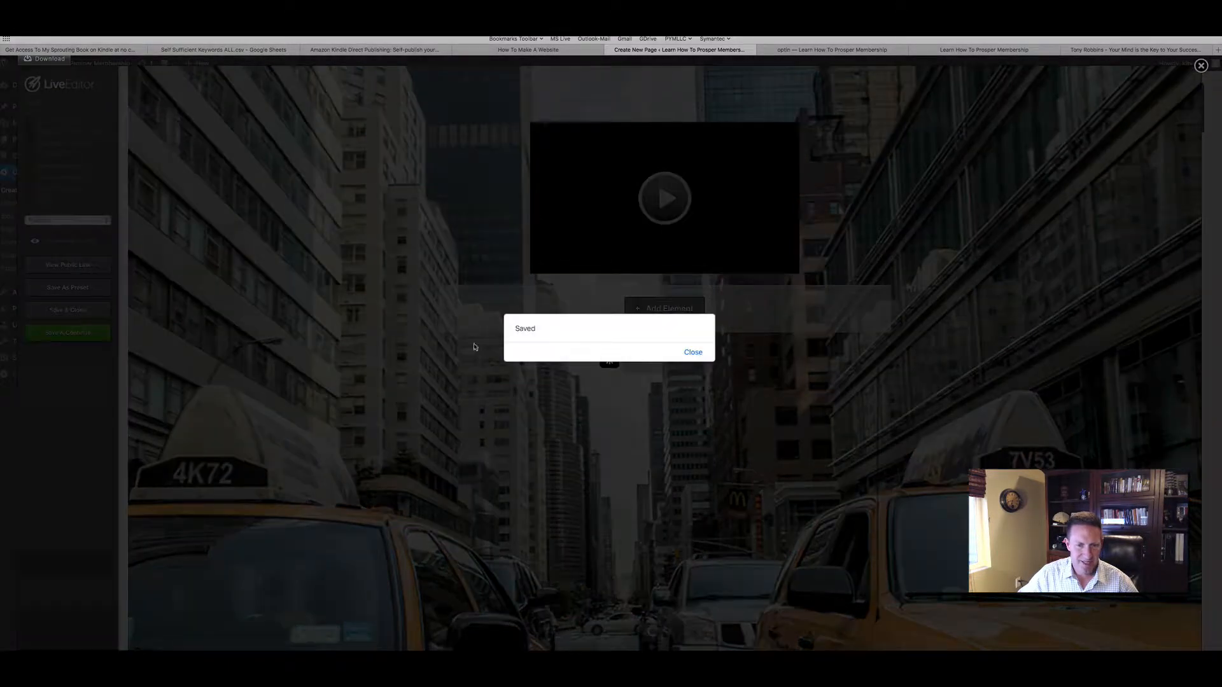
click(693, 352)
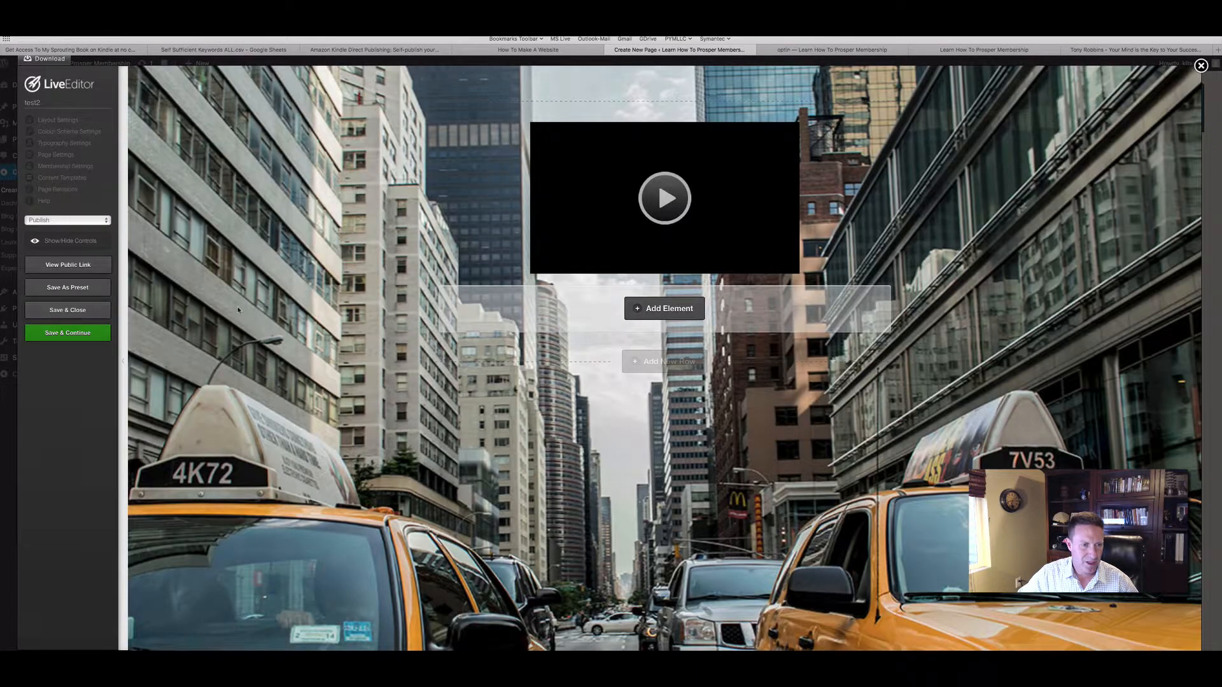
click(67, 310)
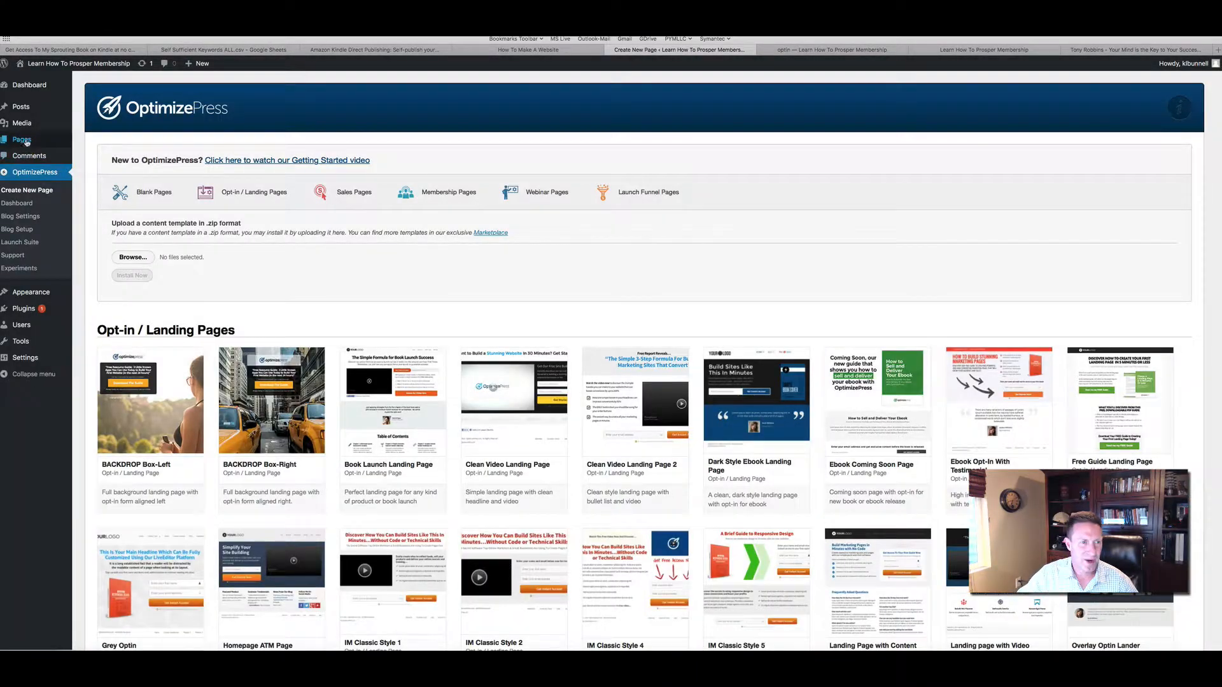
- Open the public view of the test2 page in a new tab from the site's page list
click(26, 142)
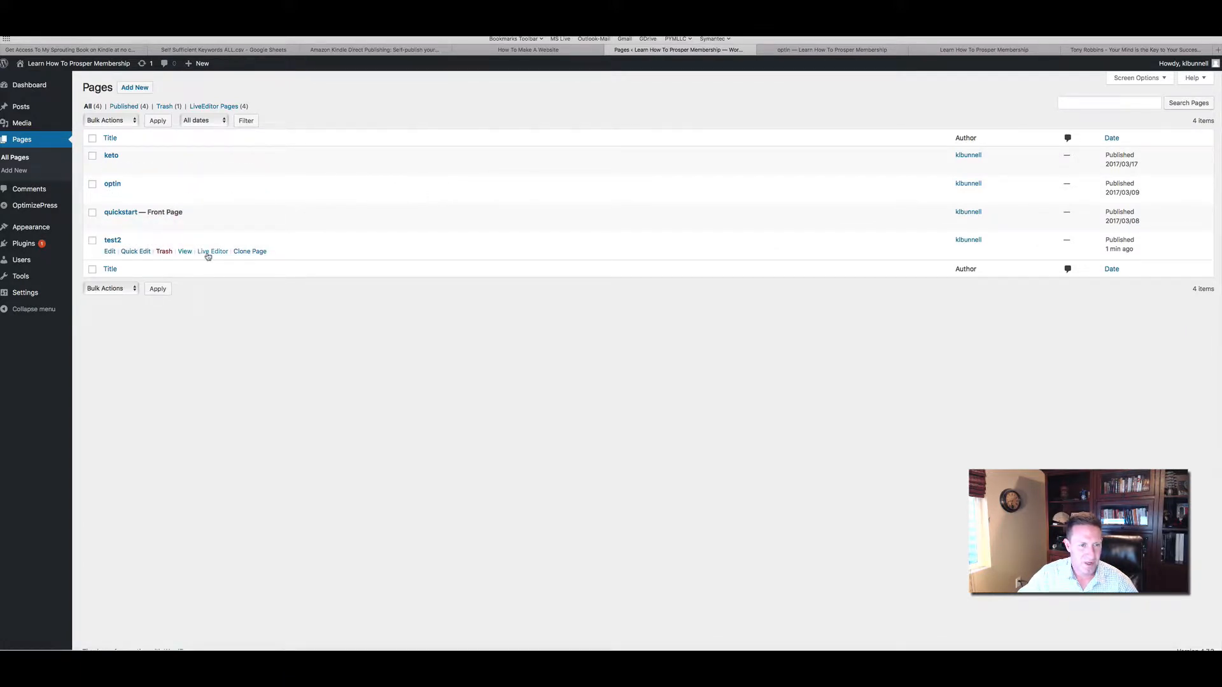
right_click(180, 251)
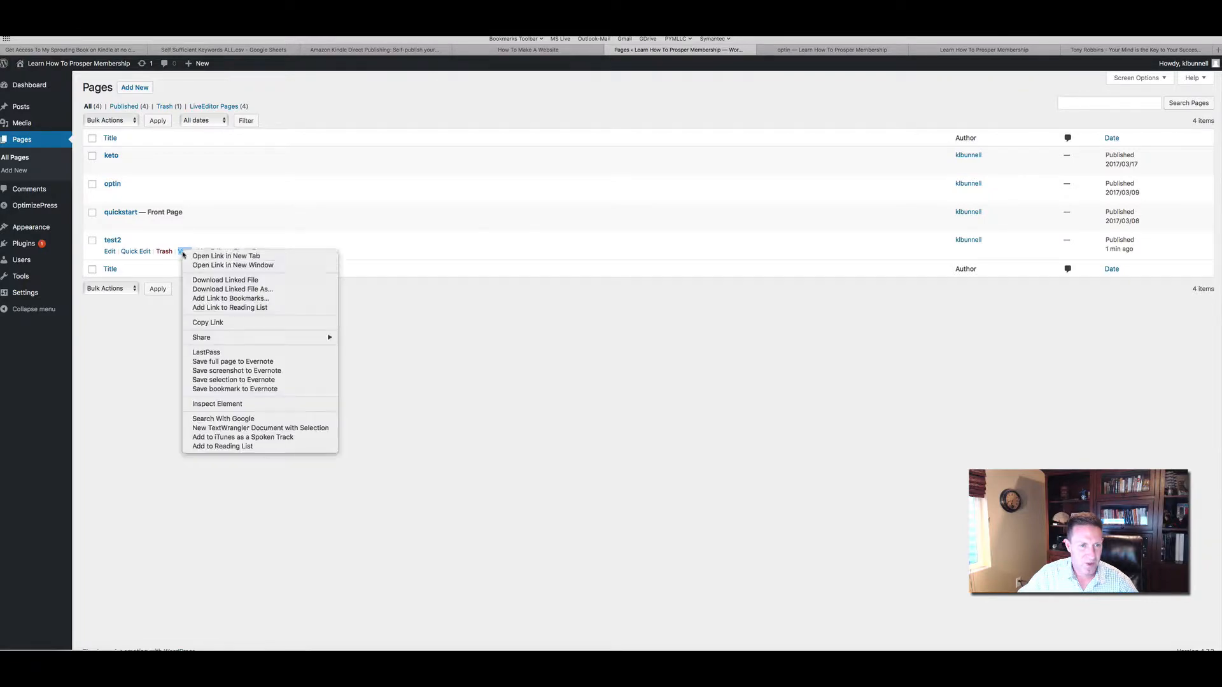
click(197, 254)
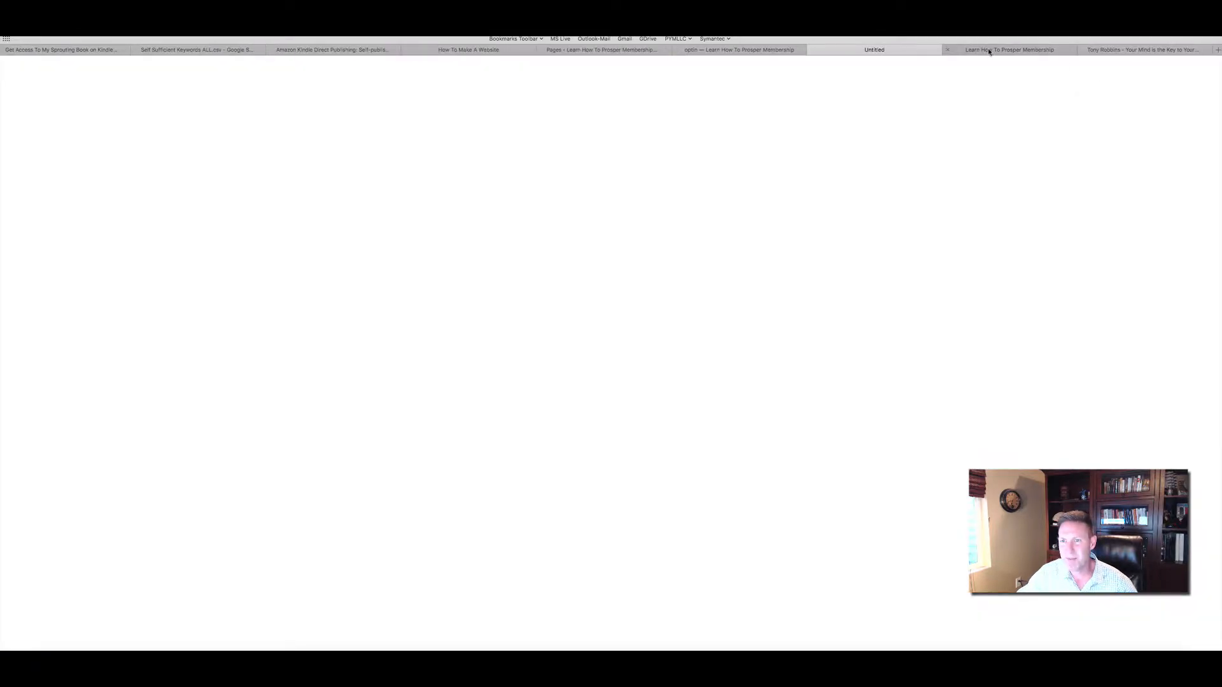
- Look through the open browser tabs and examine the published test2 page with its embedded video
click(989, 51)
click(1108, 51)
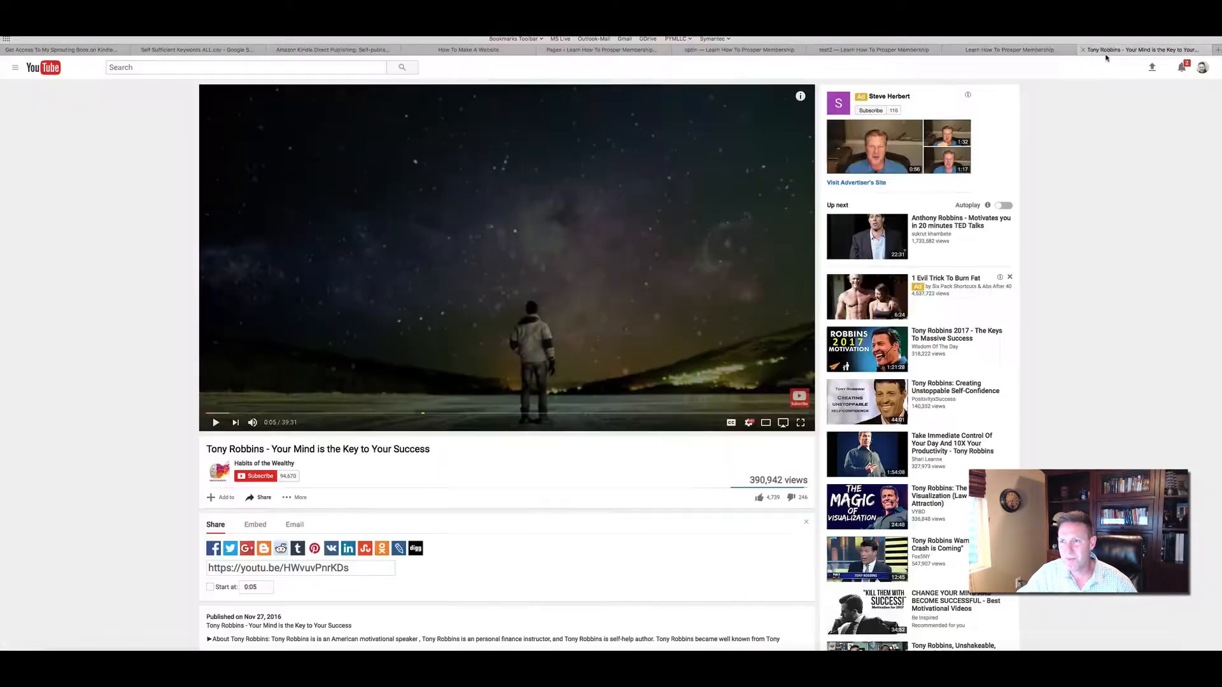
click(745, 51)
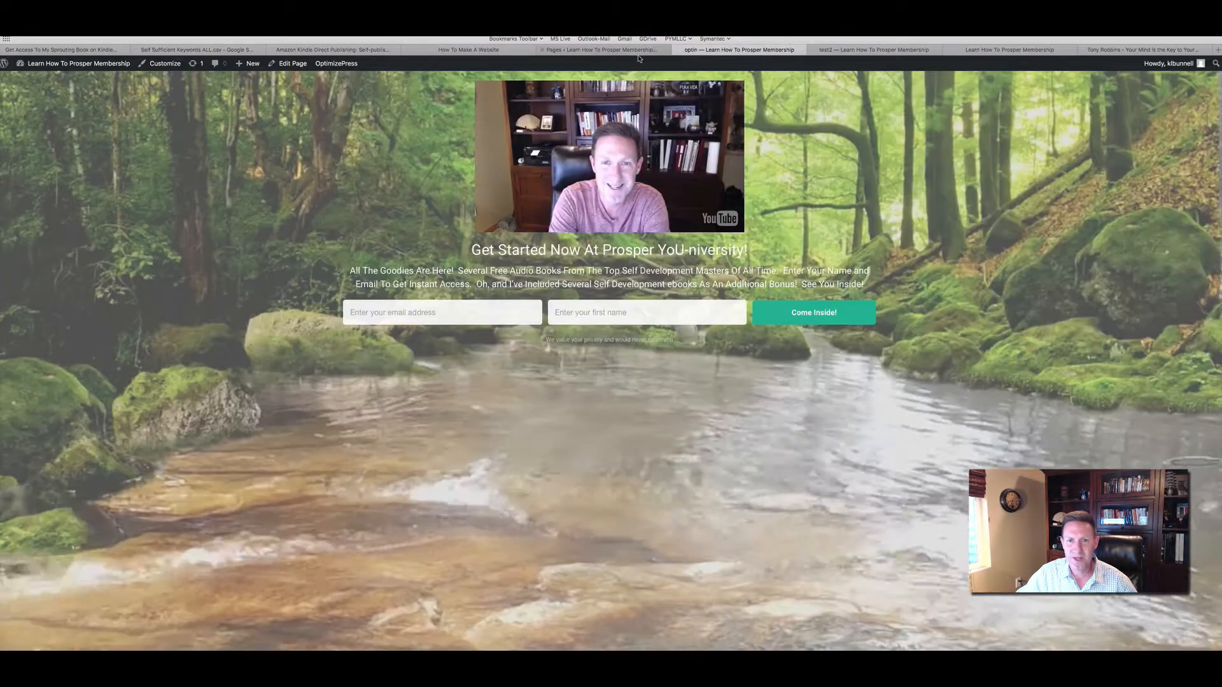
click(601, 50)
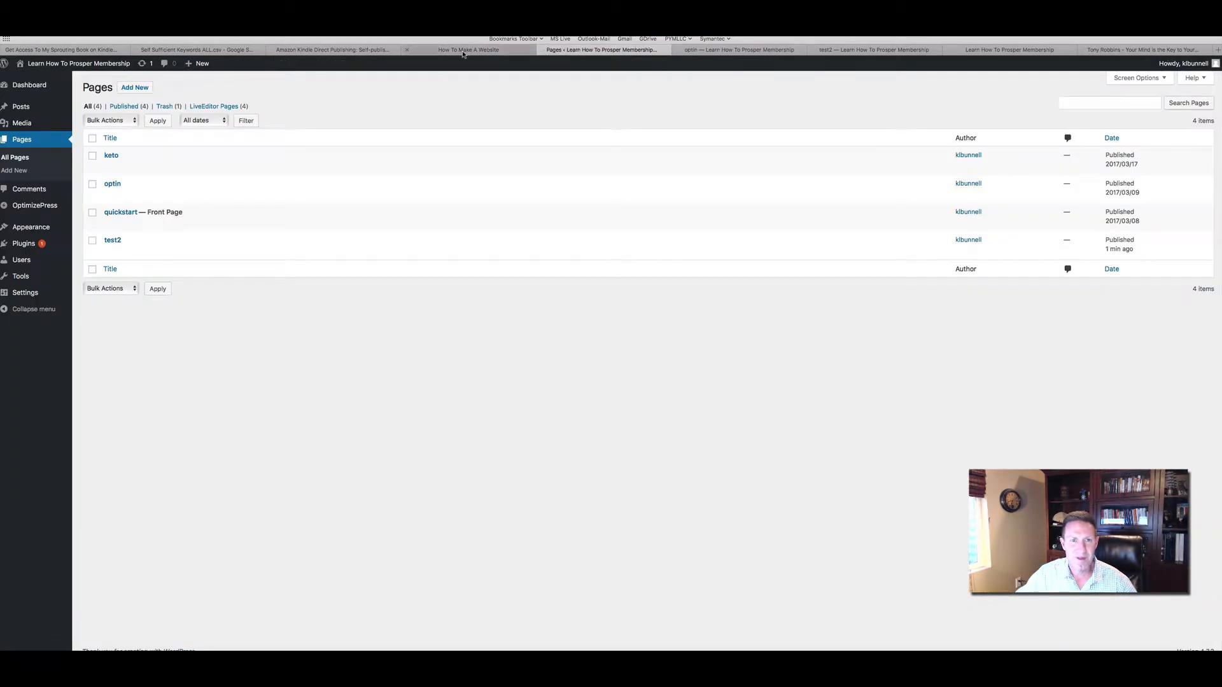
click(463, 52)
click(328, 52)
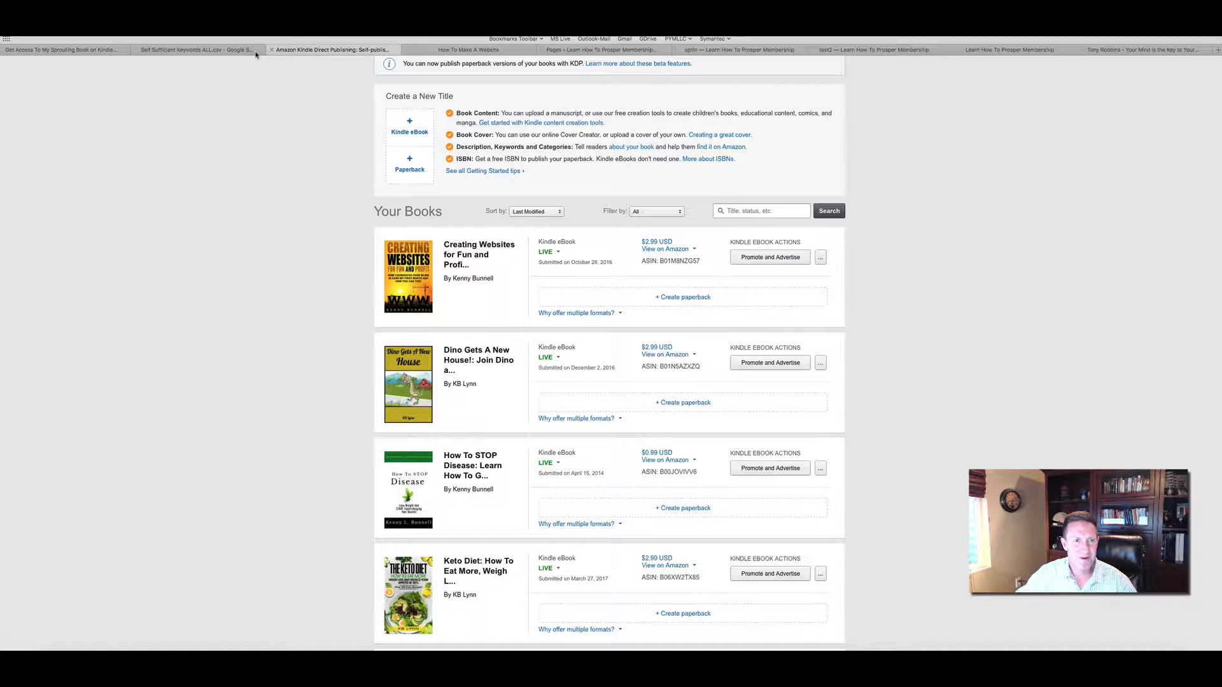
click(202, 52)
click(102, 52)
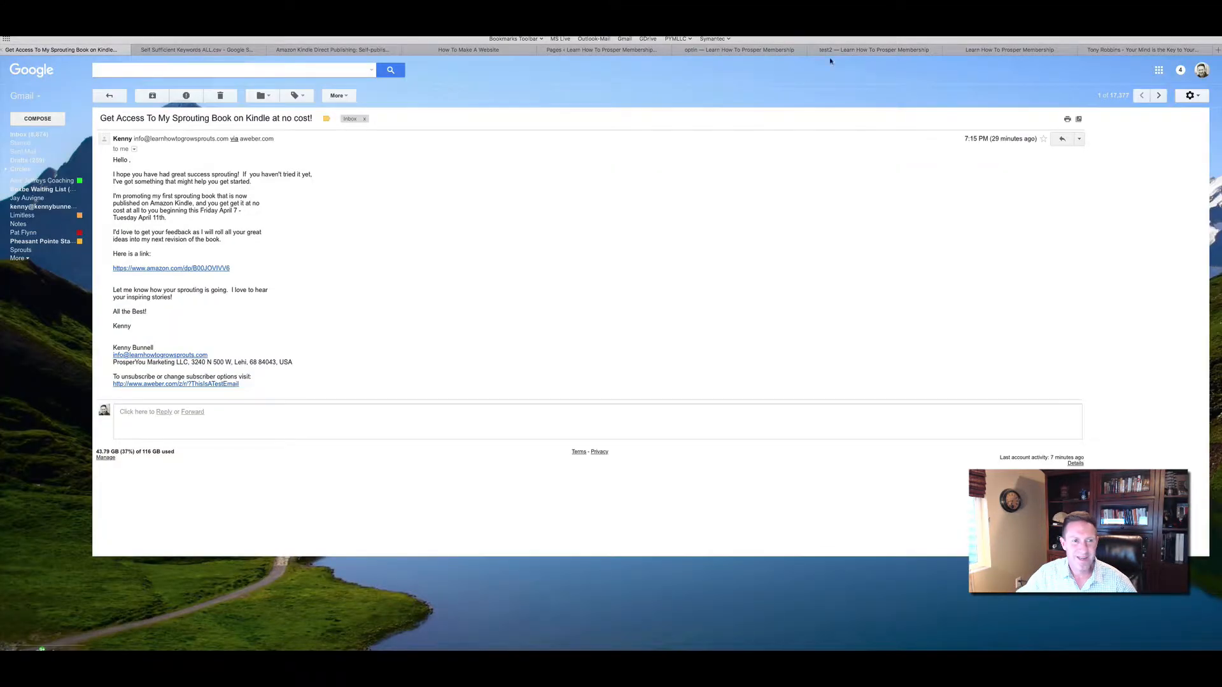
click(985, 51)
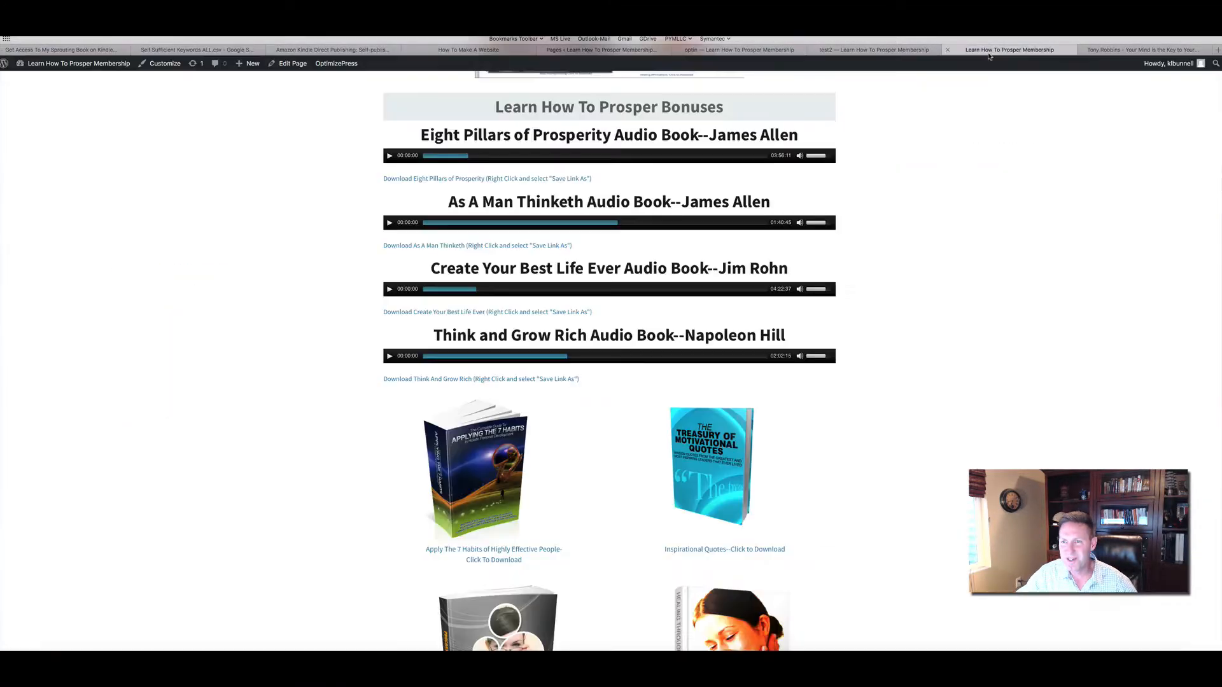
click(855, 52)
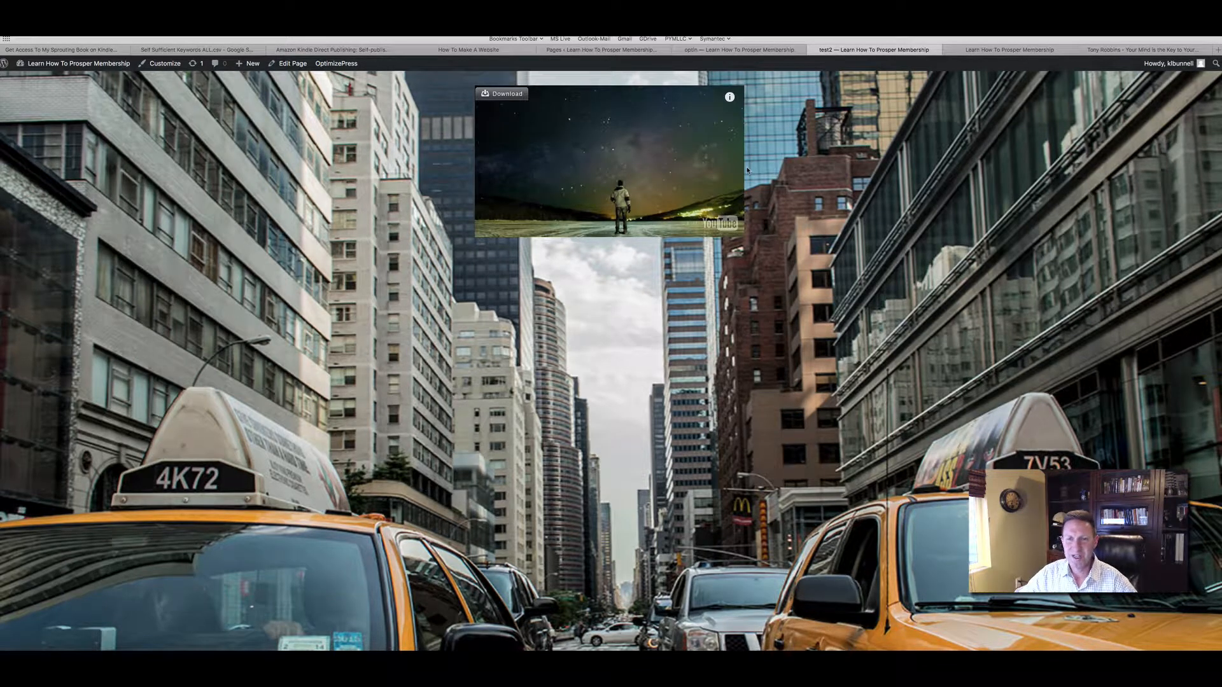
scroll(861, 238, down, 2)
scroll(861, 239, up, 2)
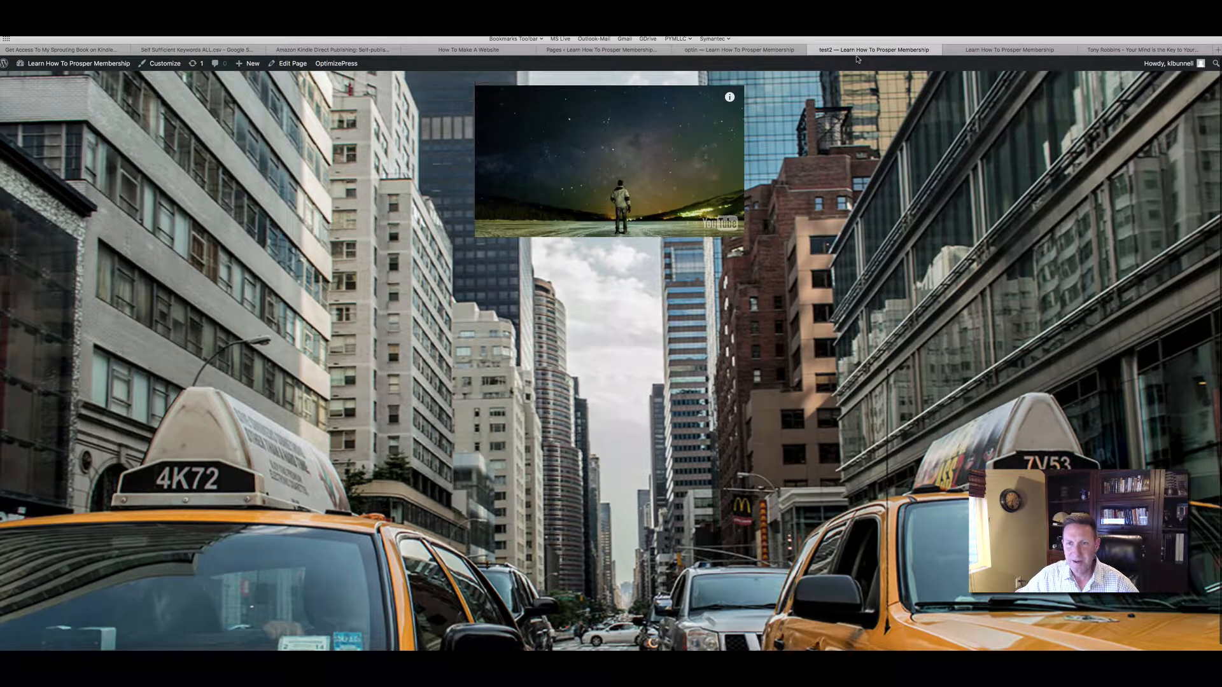
- Compare the published test2 page with the optin page and the membership bonuses page
click(761, 53)
click(884, 56)
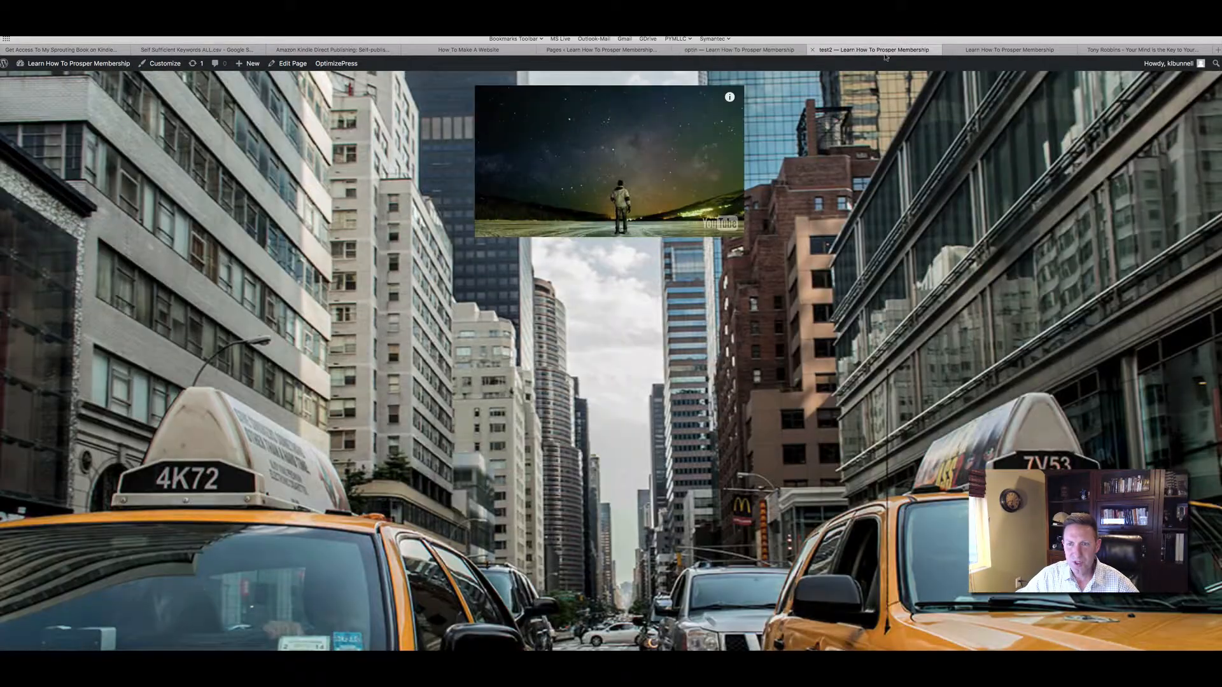
click(984, 56)
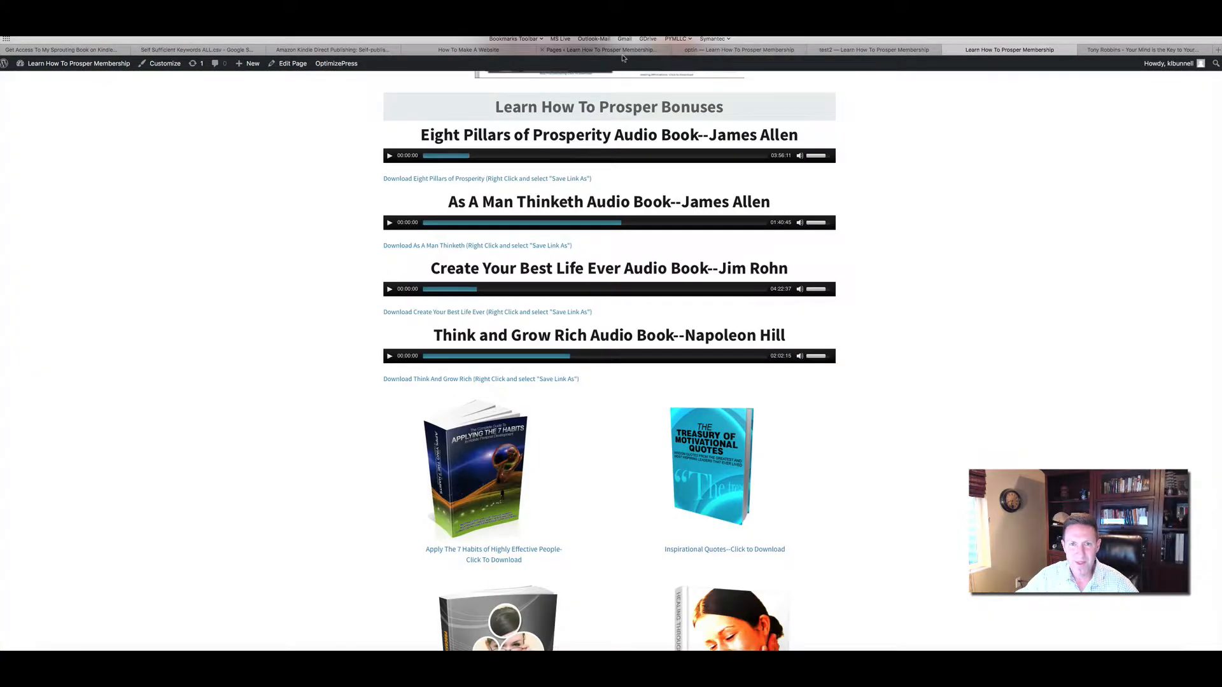
- Return to the site's page list and reopen the test2 page in the Live Editor
click(601, 50)
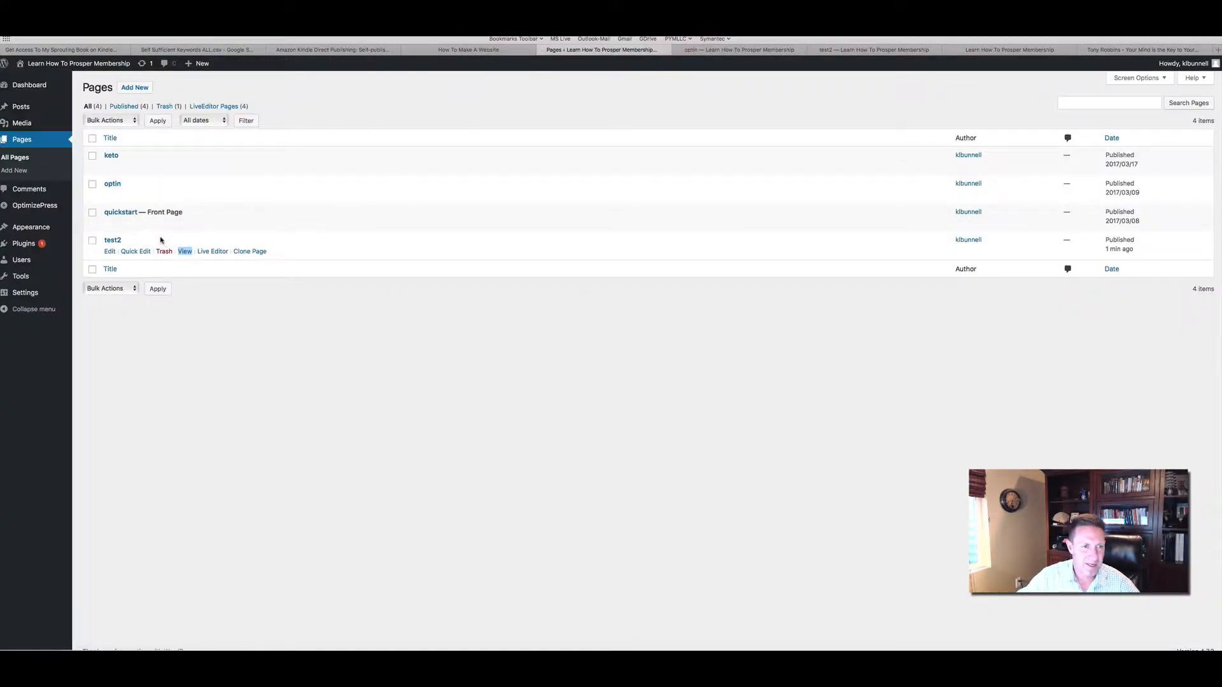
click(211, 252)
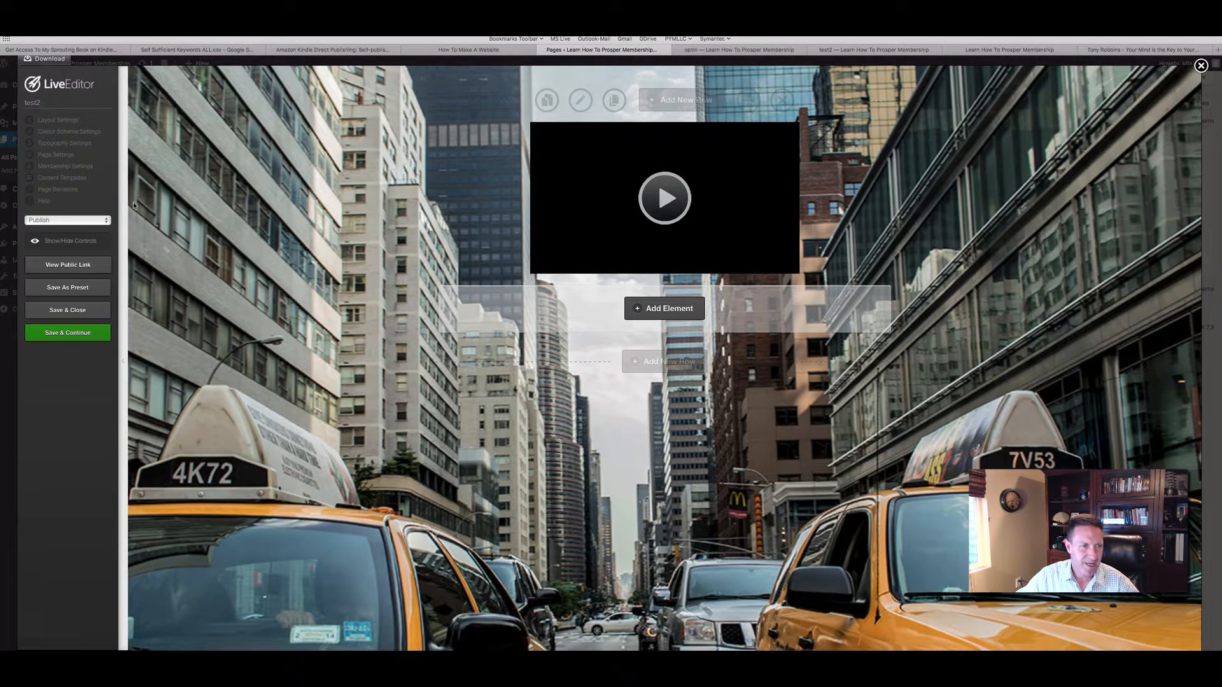
- Examine the overall page colour options and background image in the test2 page's colour scheme settings
click(54, 133)
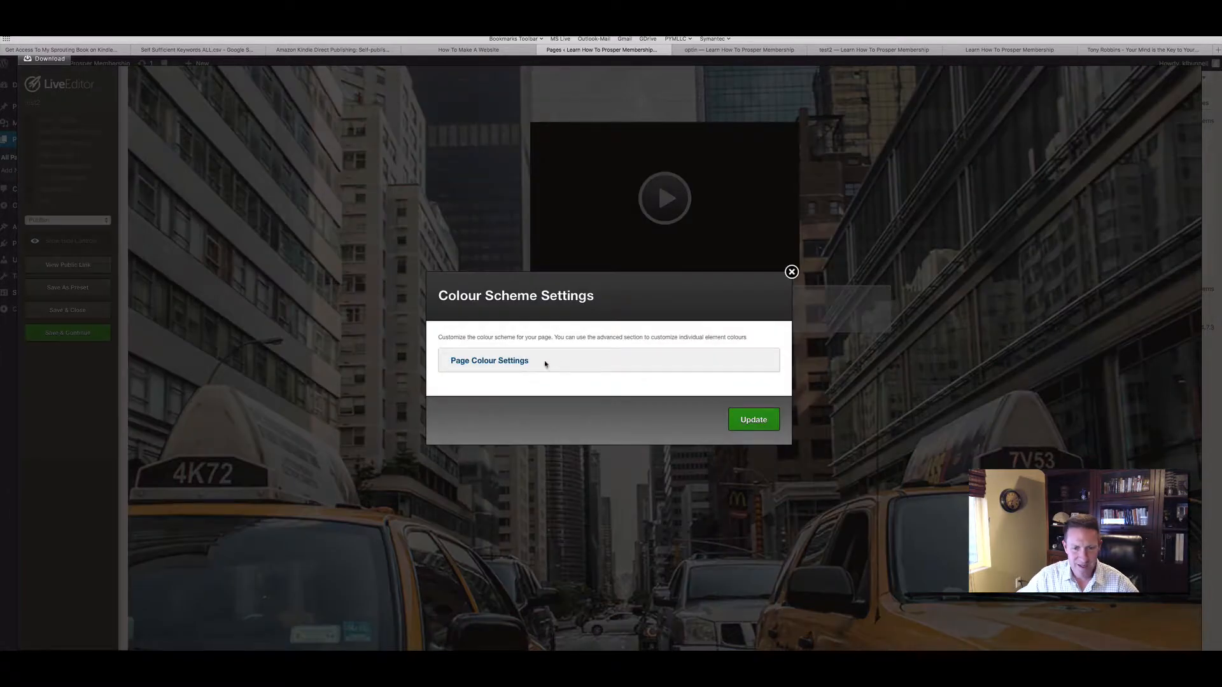
click(545, 364)
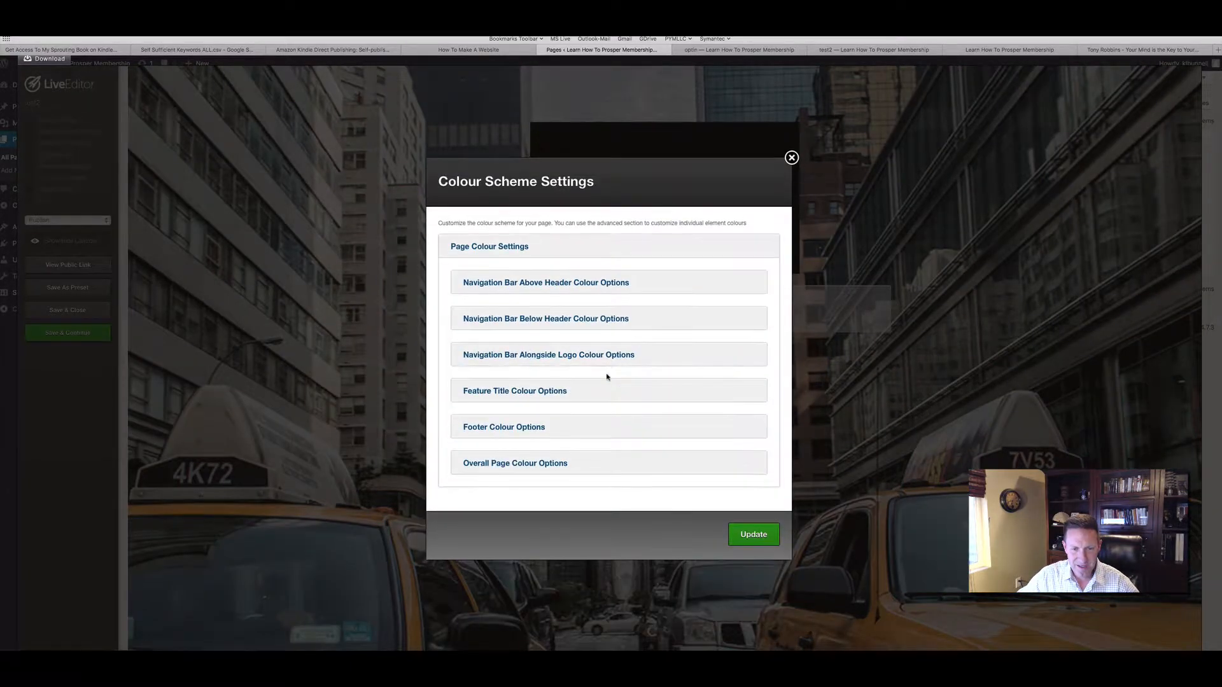
click(503, 463)
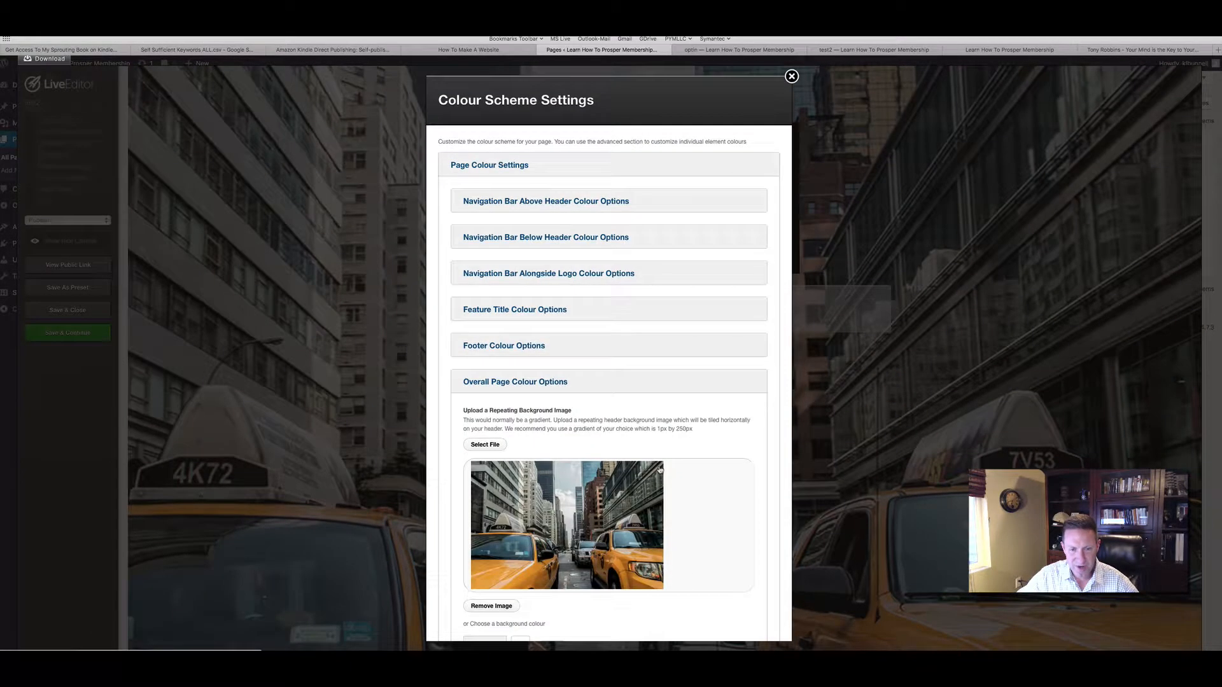
scroll(568, 475, down, 2)
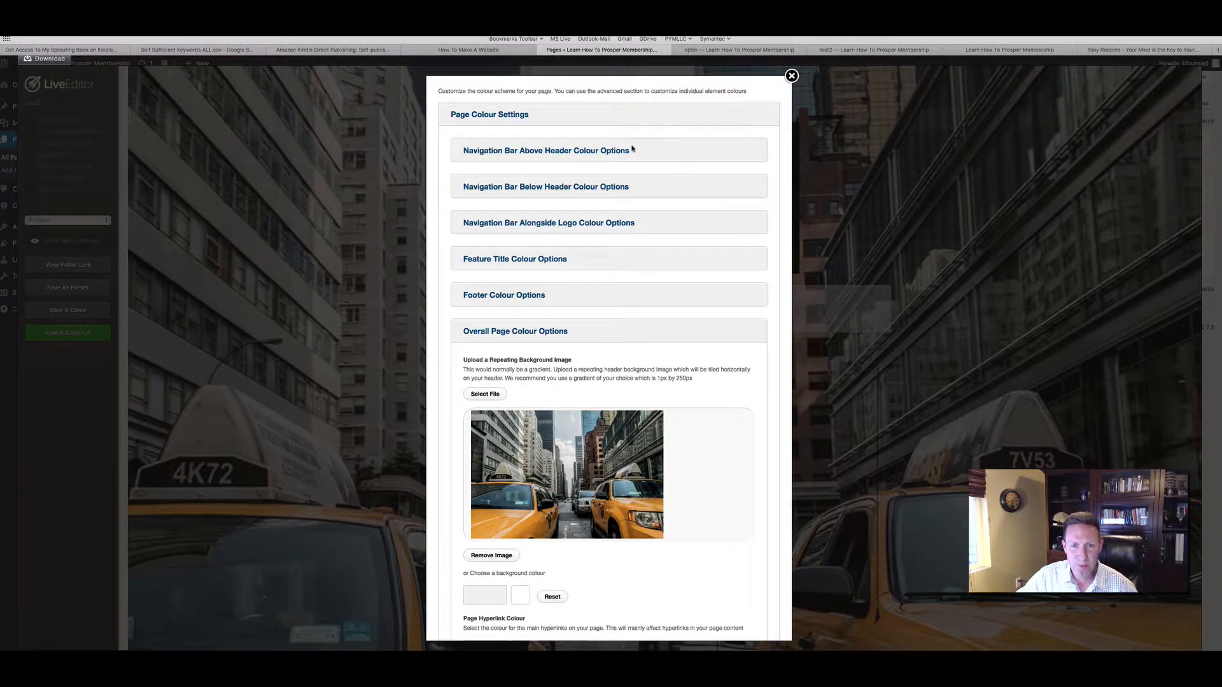
click(792, 77)
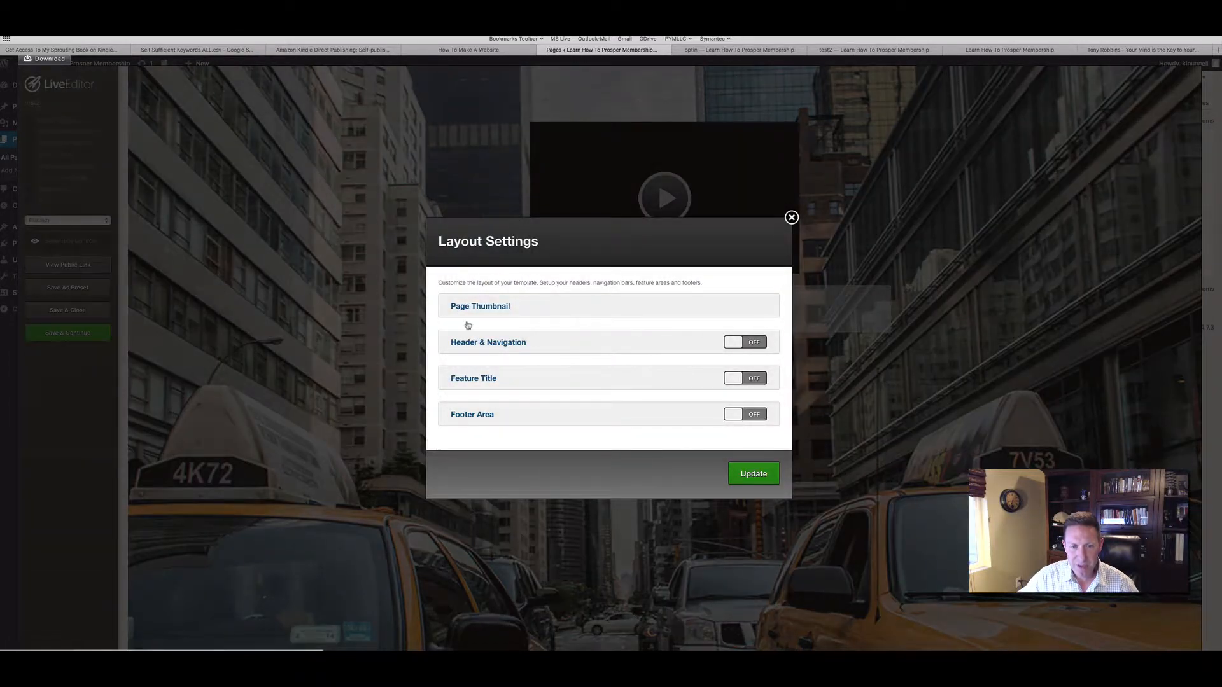
- Review the header style, logo, background and navigation bar options in the Header & Navigation layout settings
click(534, 341)
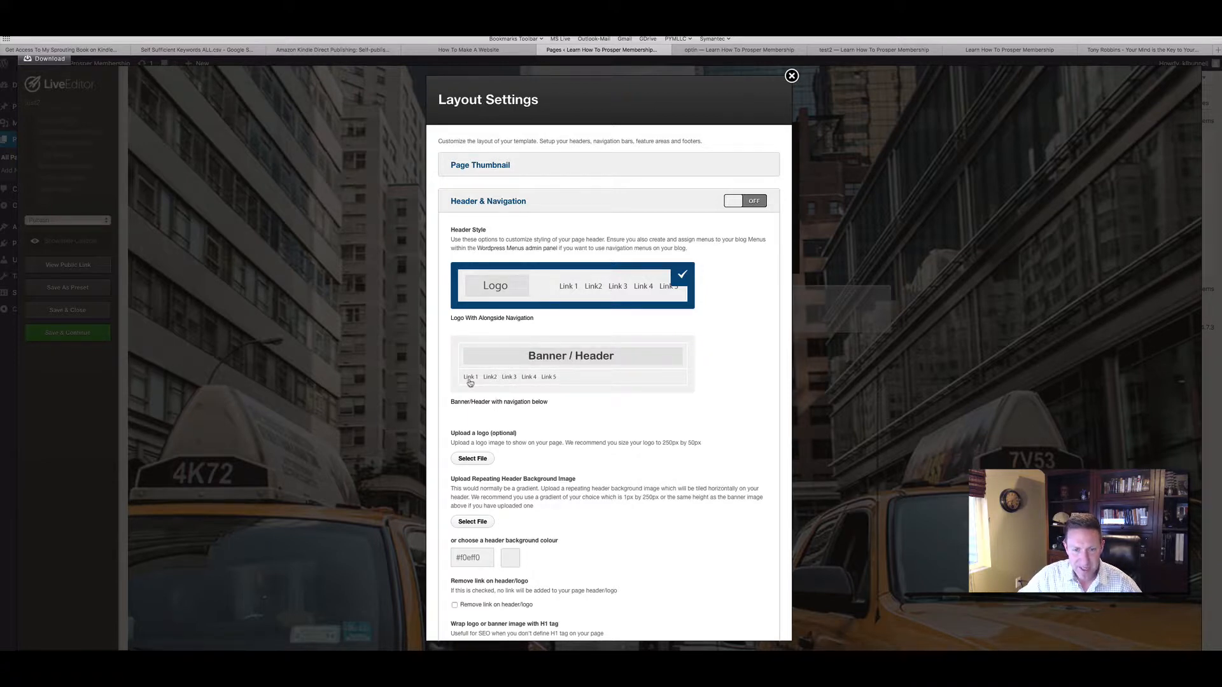
scroll(569, 382, down, 3)
scroll(572, 382, up, 3)
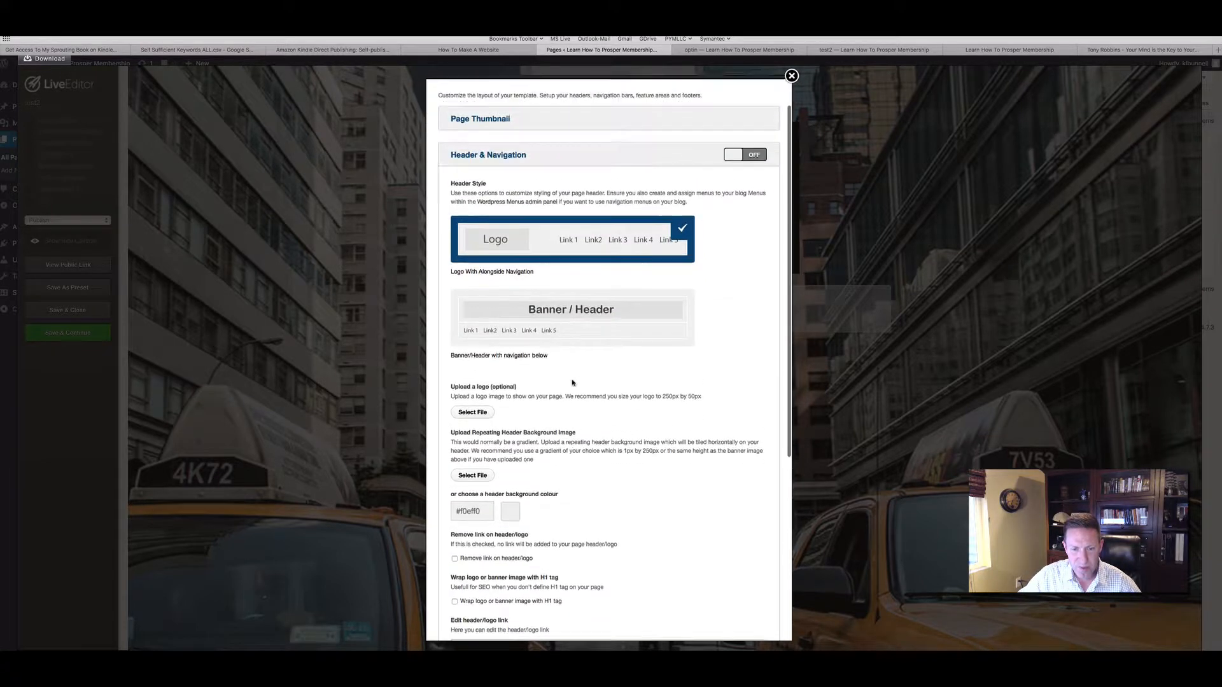
scroll(630, 293, down, 3)
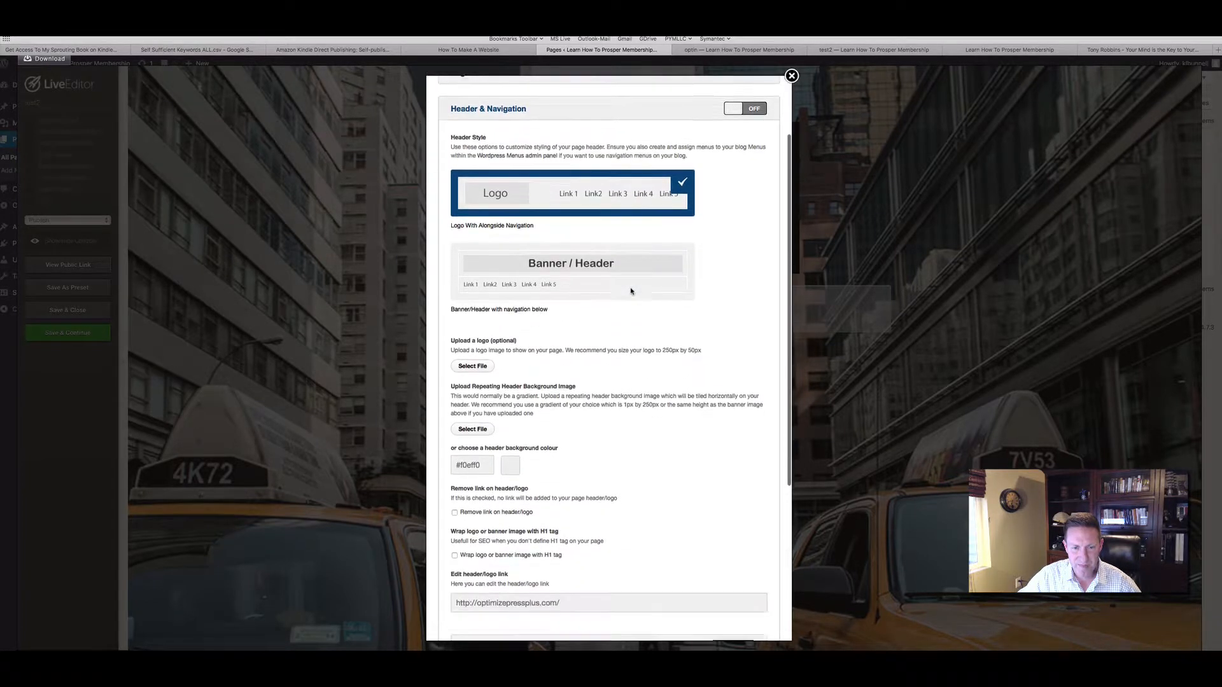
scroll(631, 291, down, 1)
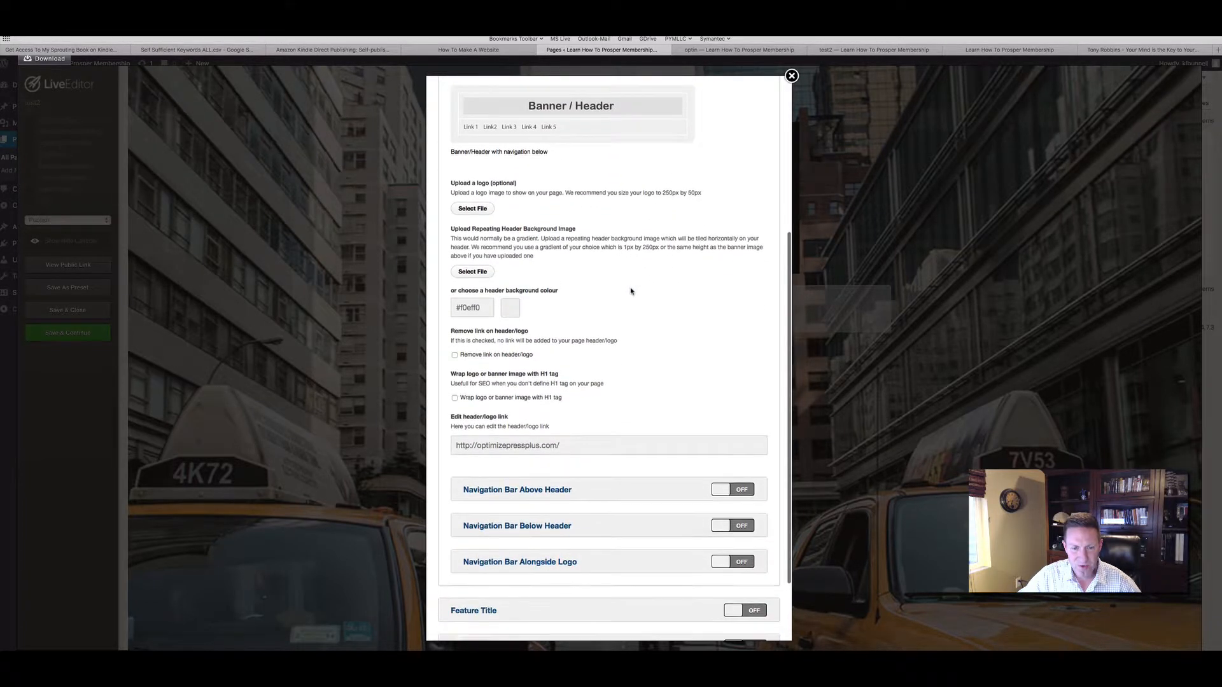
- Turn on the Navigation Bar Above Header with its menu set to None and update the layout settings
click(728, 481)
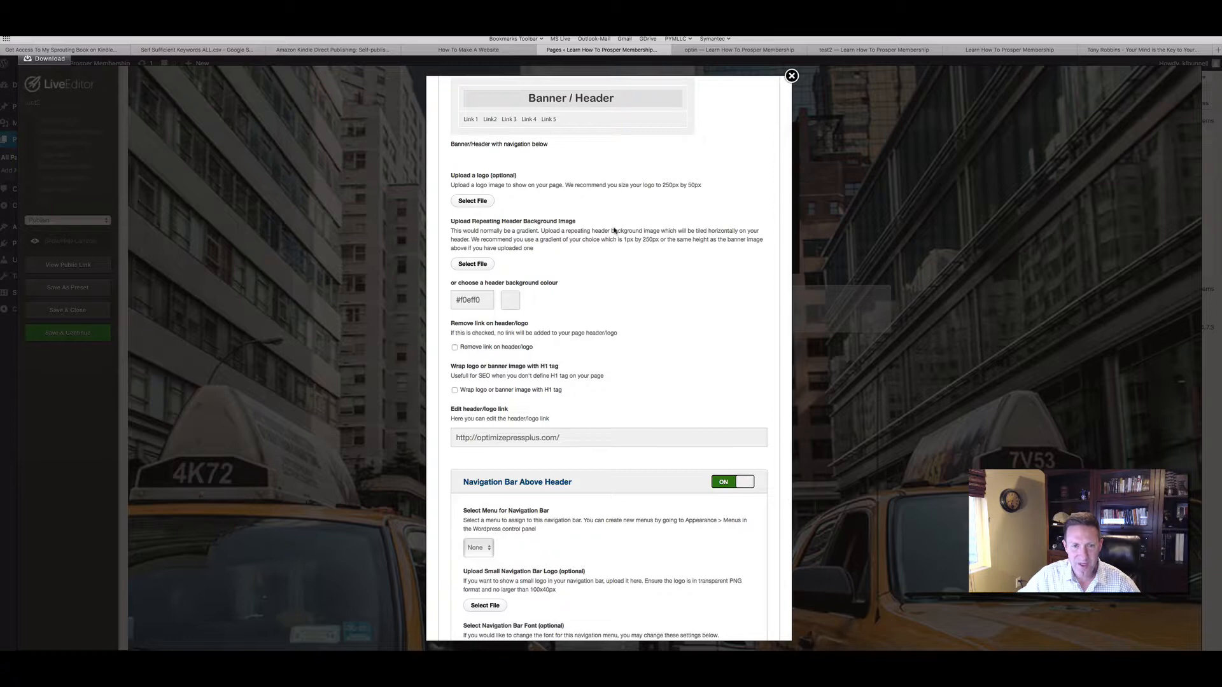
scroll(615, 231, up, 2)
scroll(615, 230, down, 2)
click(483, 502)
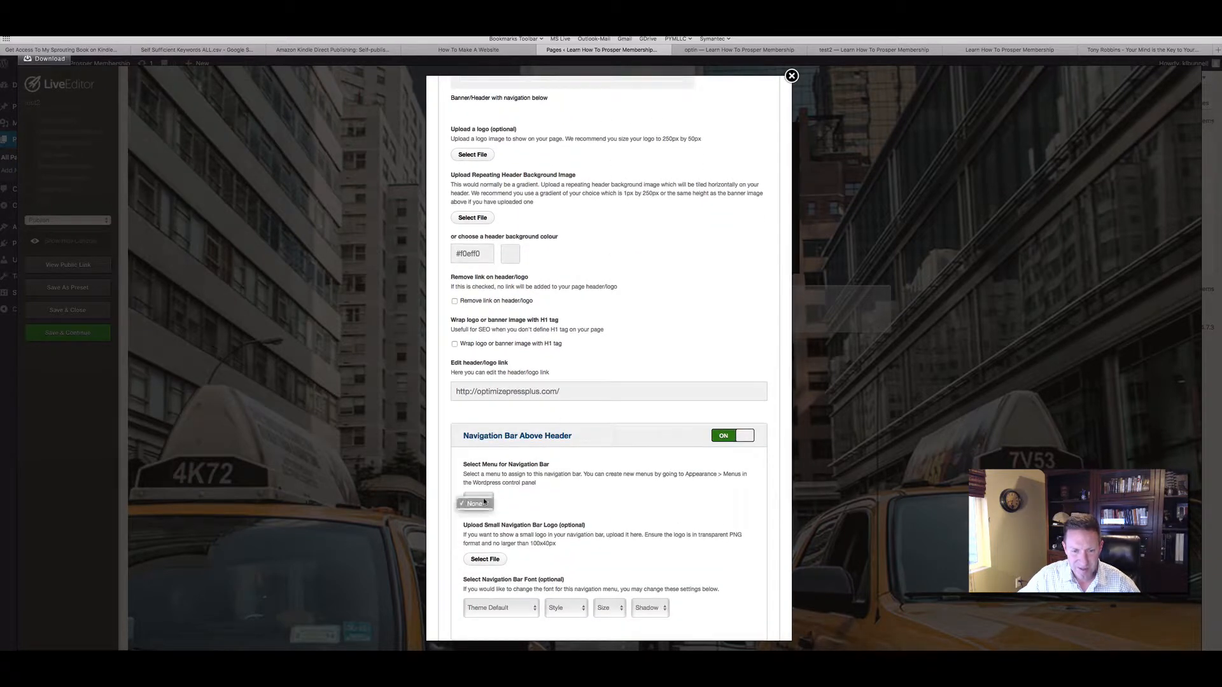
click(482, 502)
scroll(600, 444, up, 3)
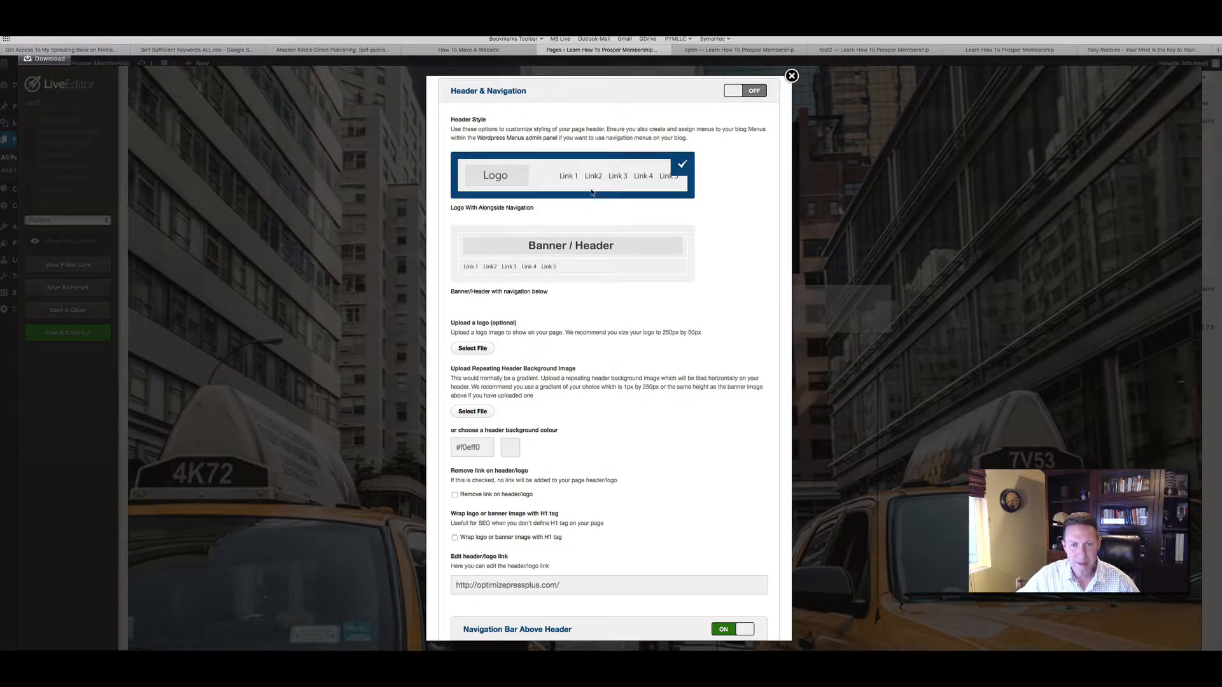
scroll(742, 487, down, 6)
click(753, 615)
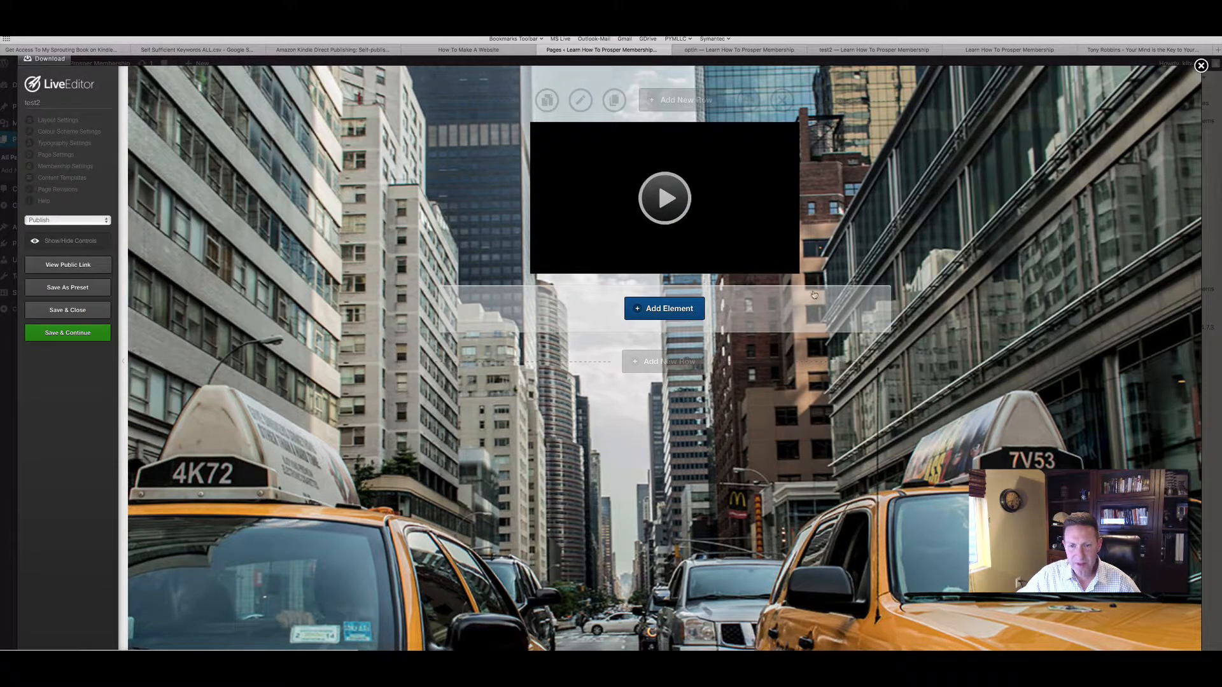
- Add a Text Block element below the video and enter "Hello I'm going to type stuff here"
click(664, 308)
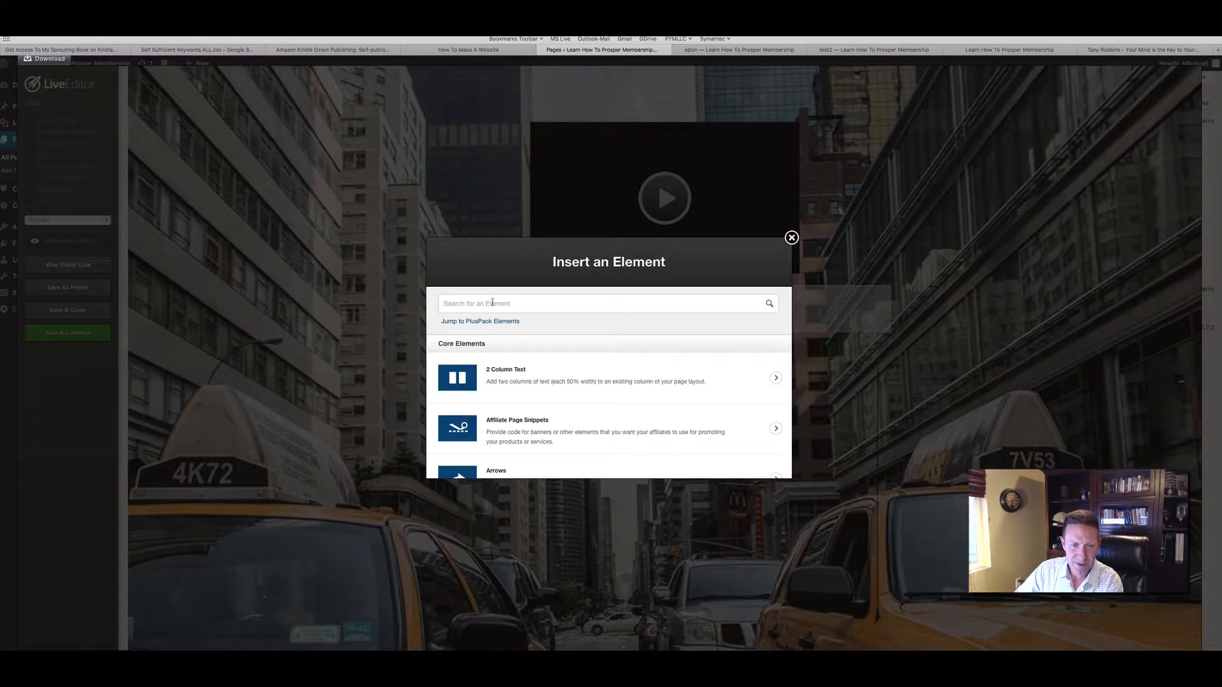
text(tex)
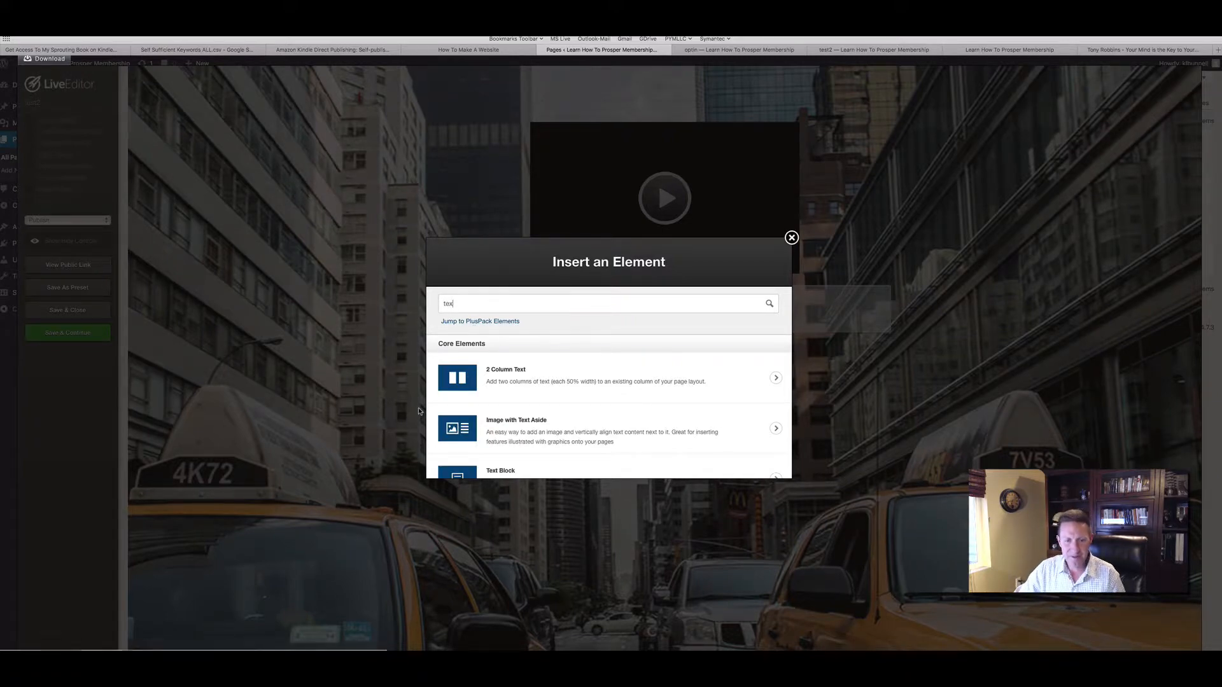
click(500, 470)
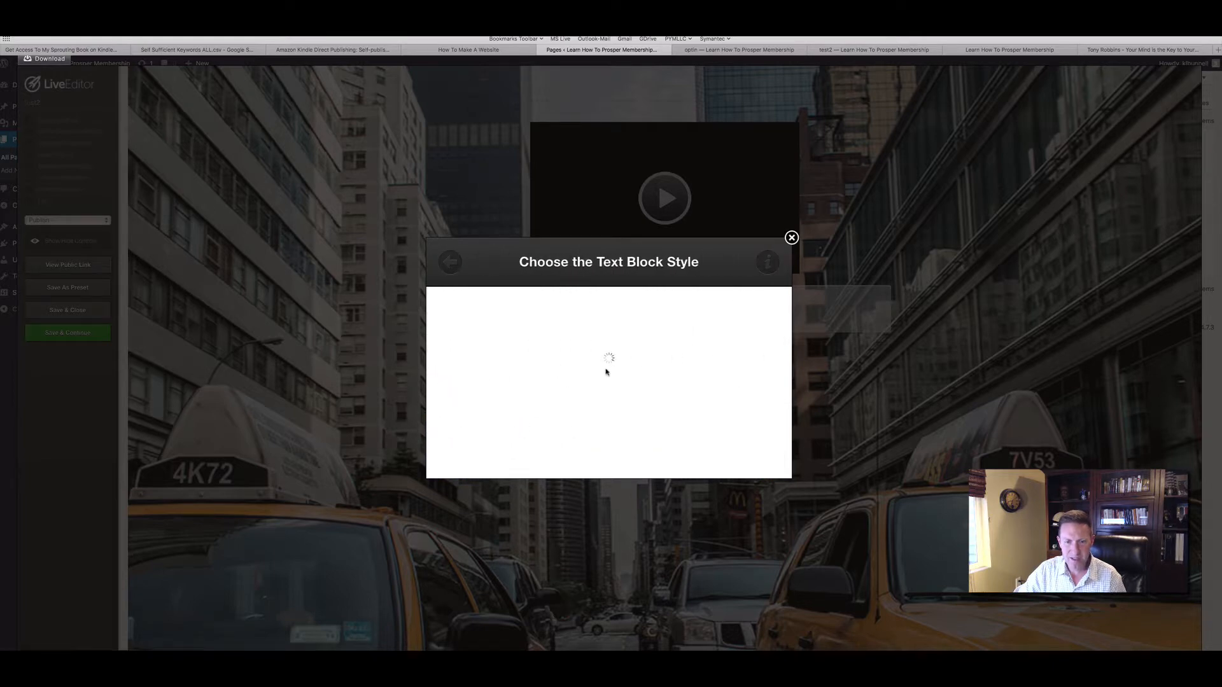
click(610, 372)
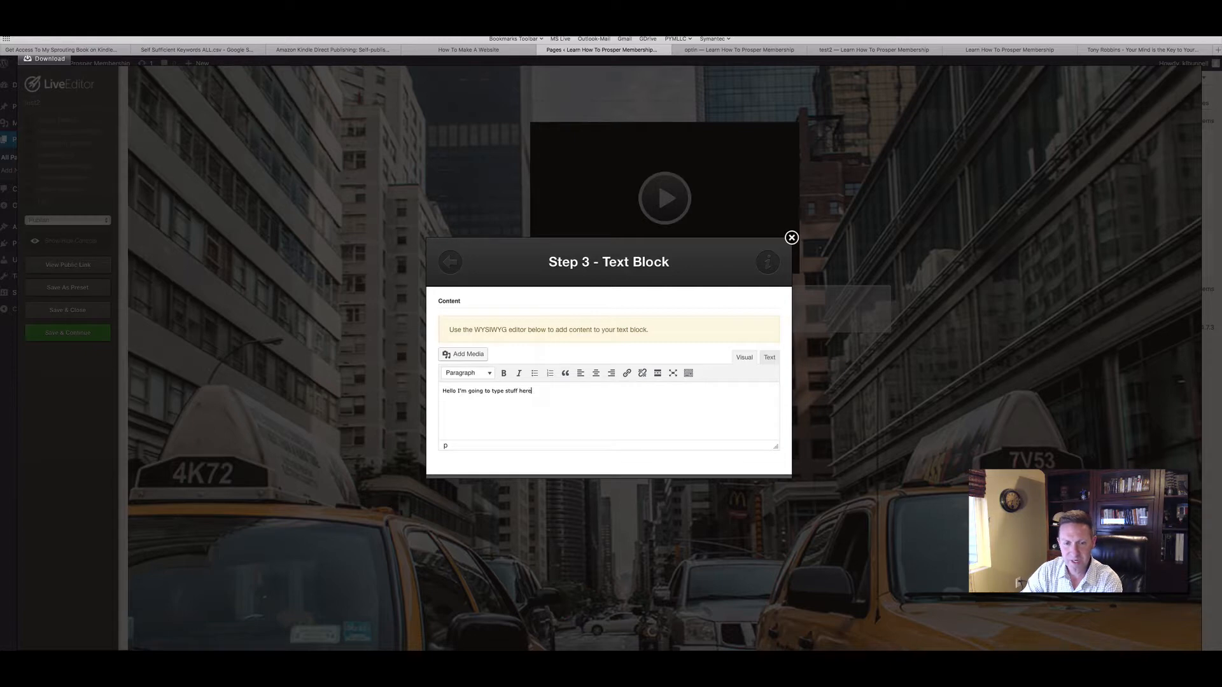
- Format the text block's sentence as Heading 1, end it with "...", and colour it white
click(466, 373)
click(544, 404)
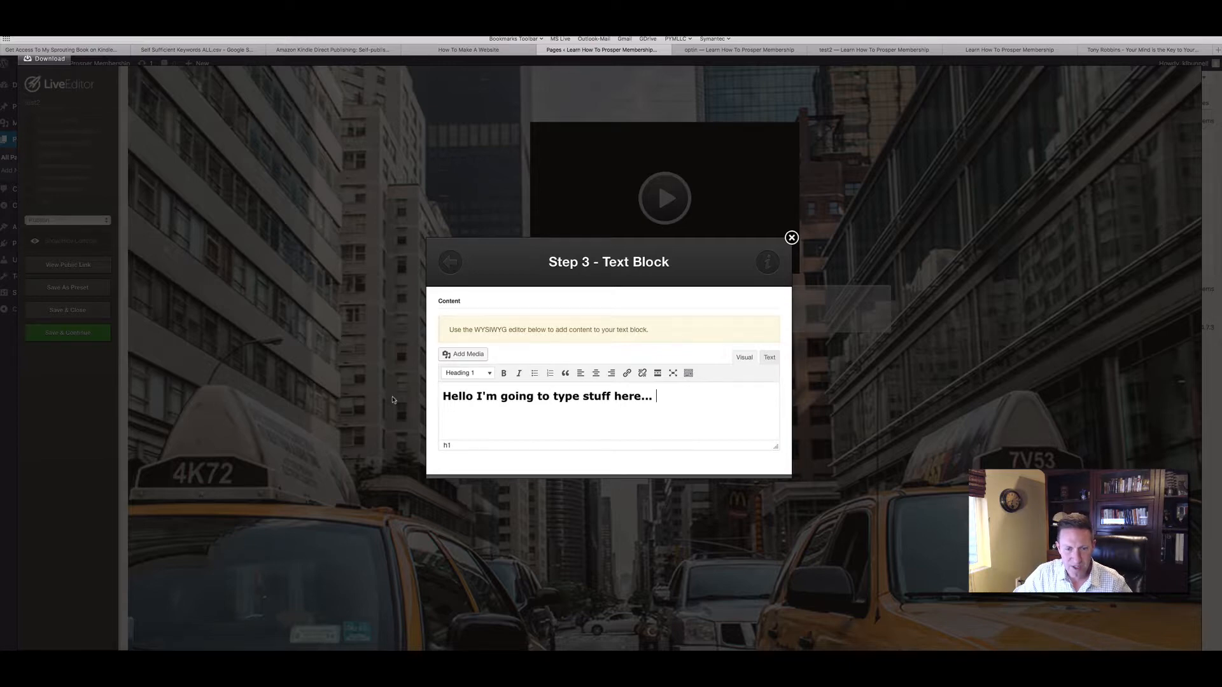
triple_click(497, 396)
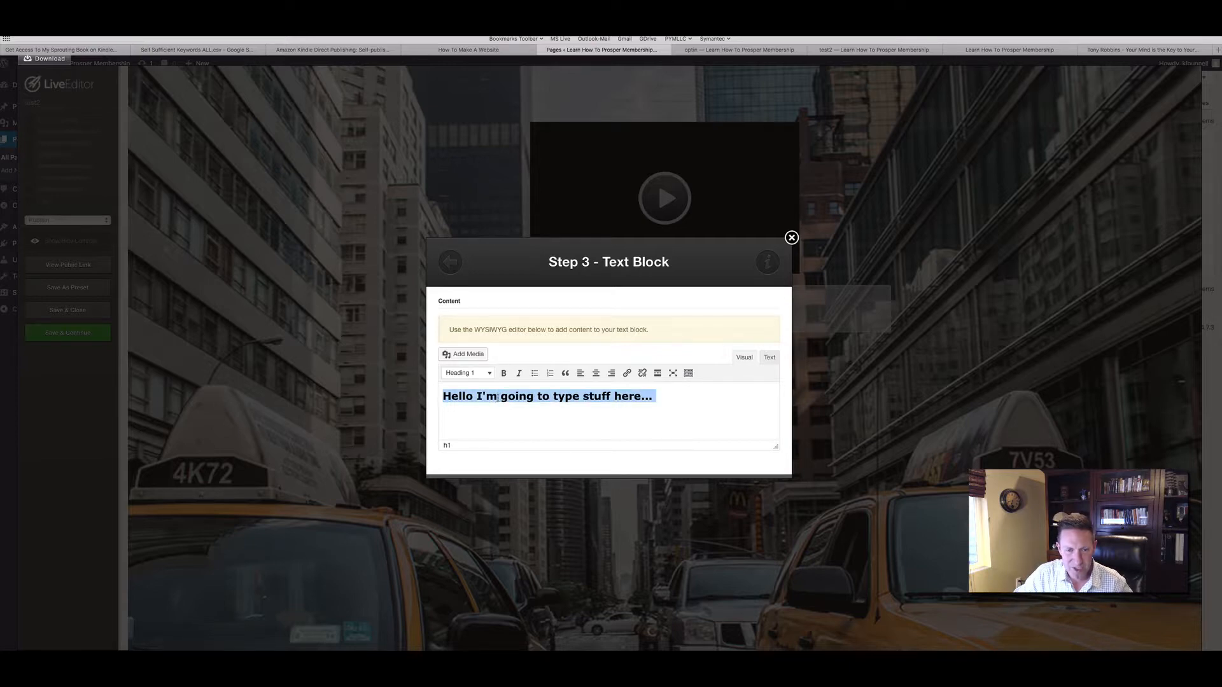
click(687, 373)
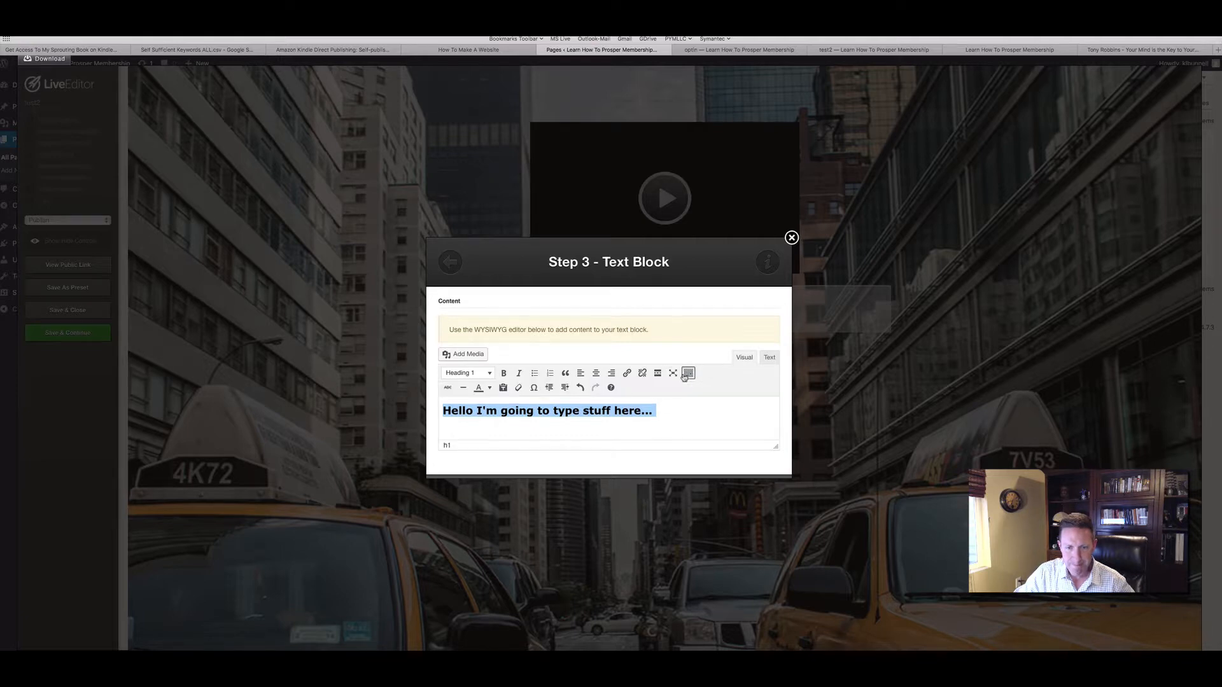
click(490, 388)
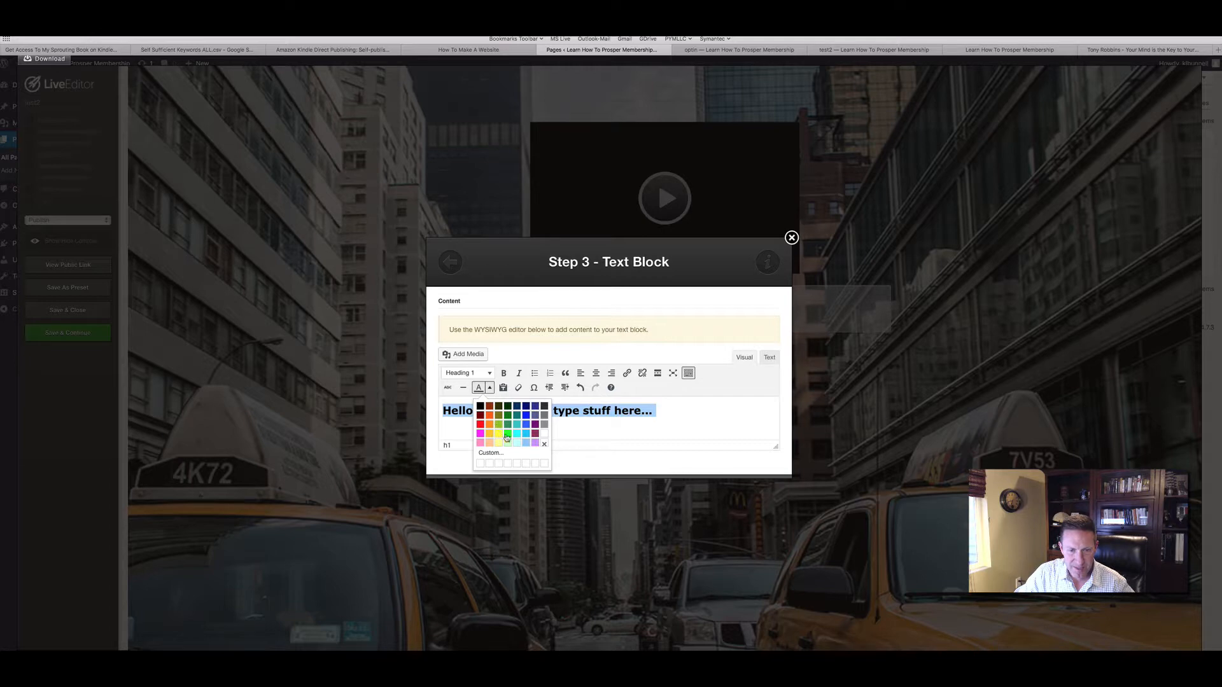
click(545, 435)
click(597, 431)
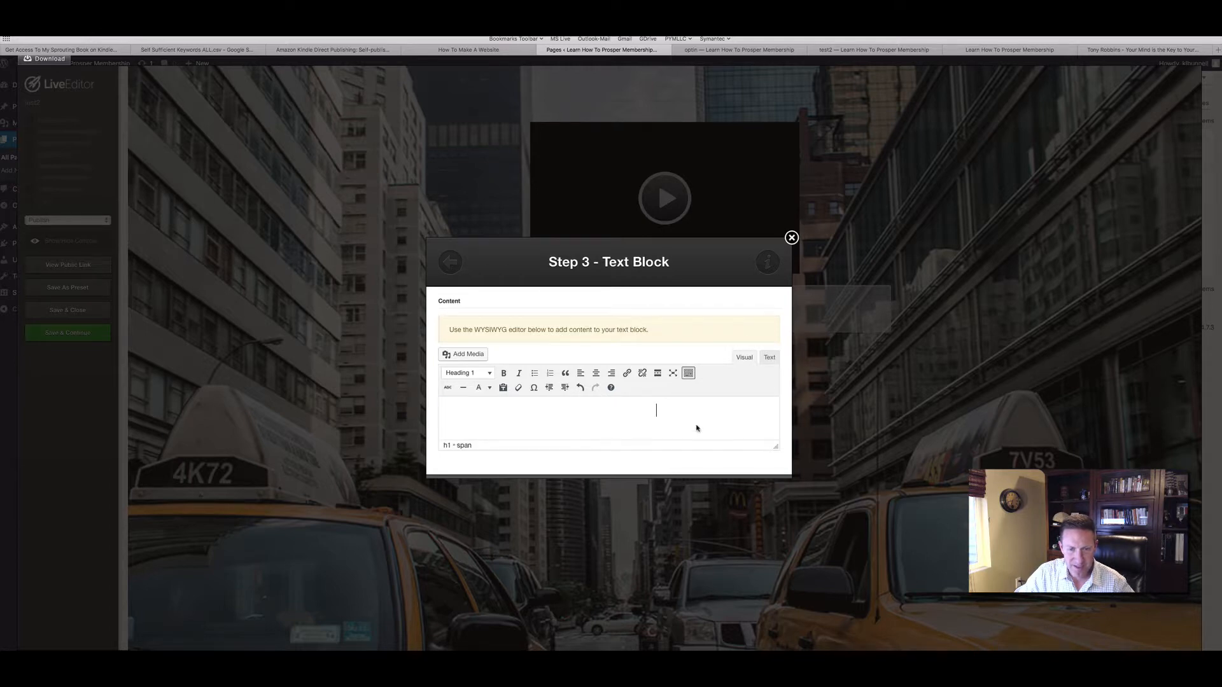
- Insert the finished text block into the test2 page, then save the page and close the Live Editor
scroll(712, 417, down, 3)
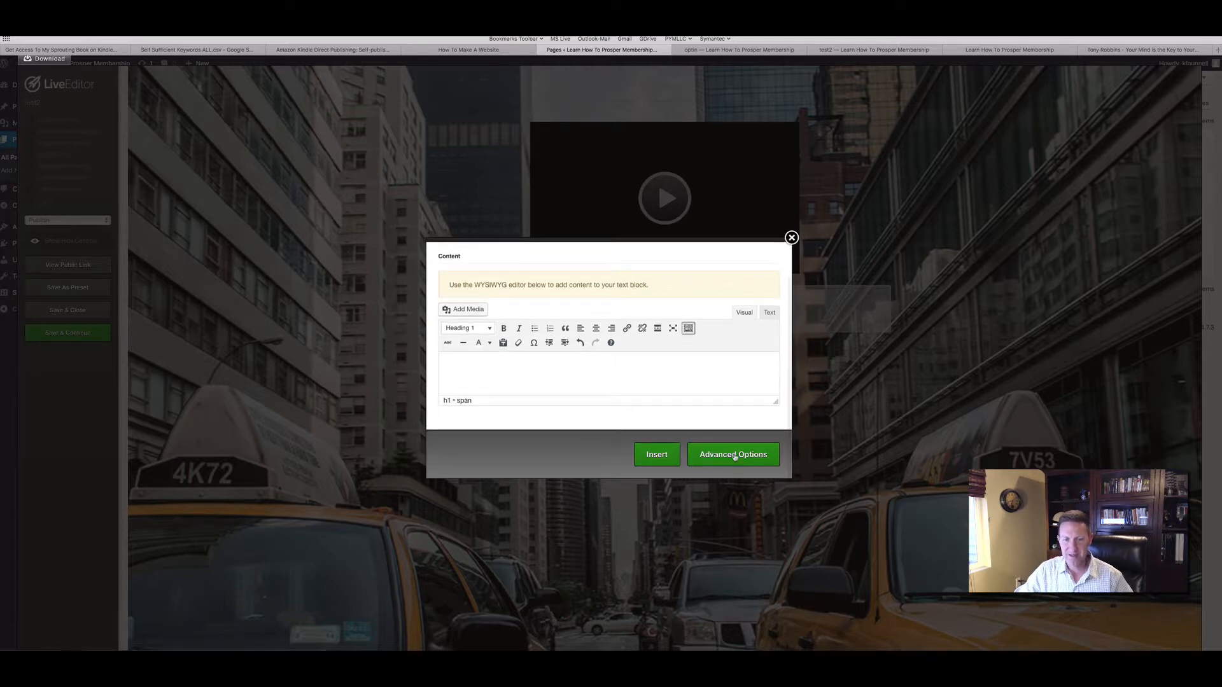
click(657, 455)
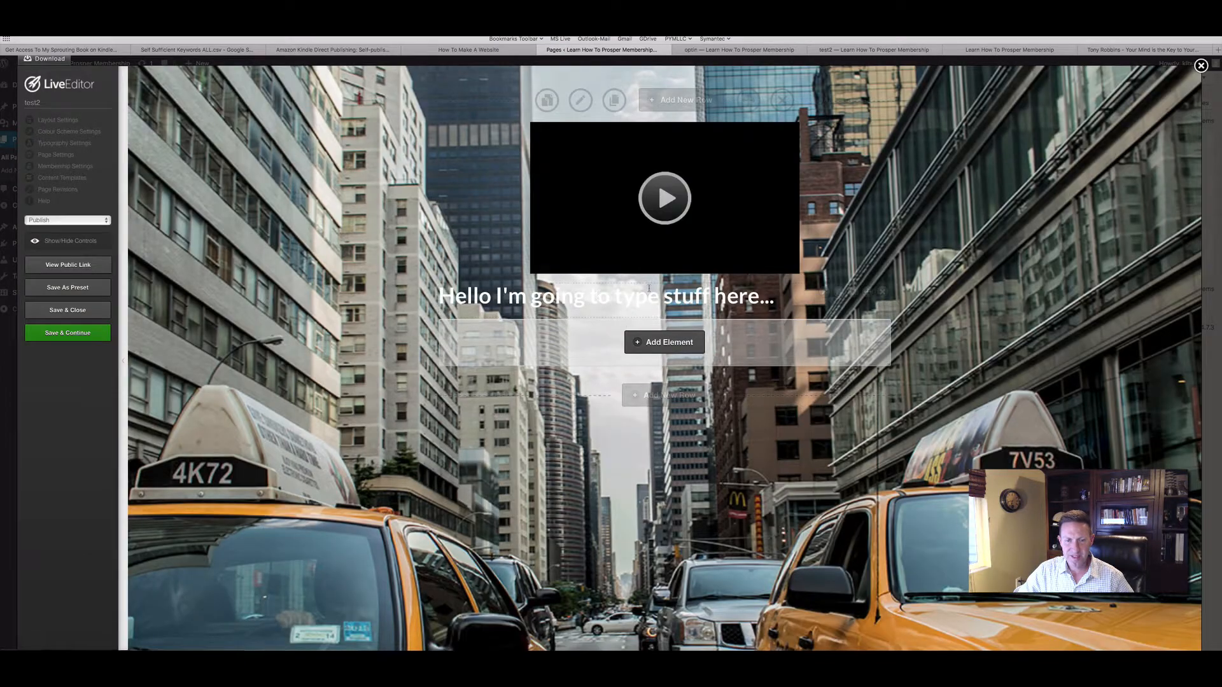
click(97, 316)
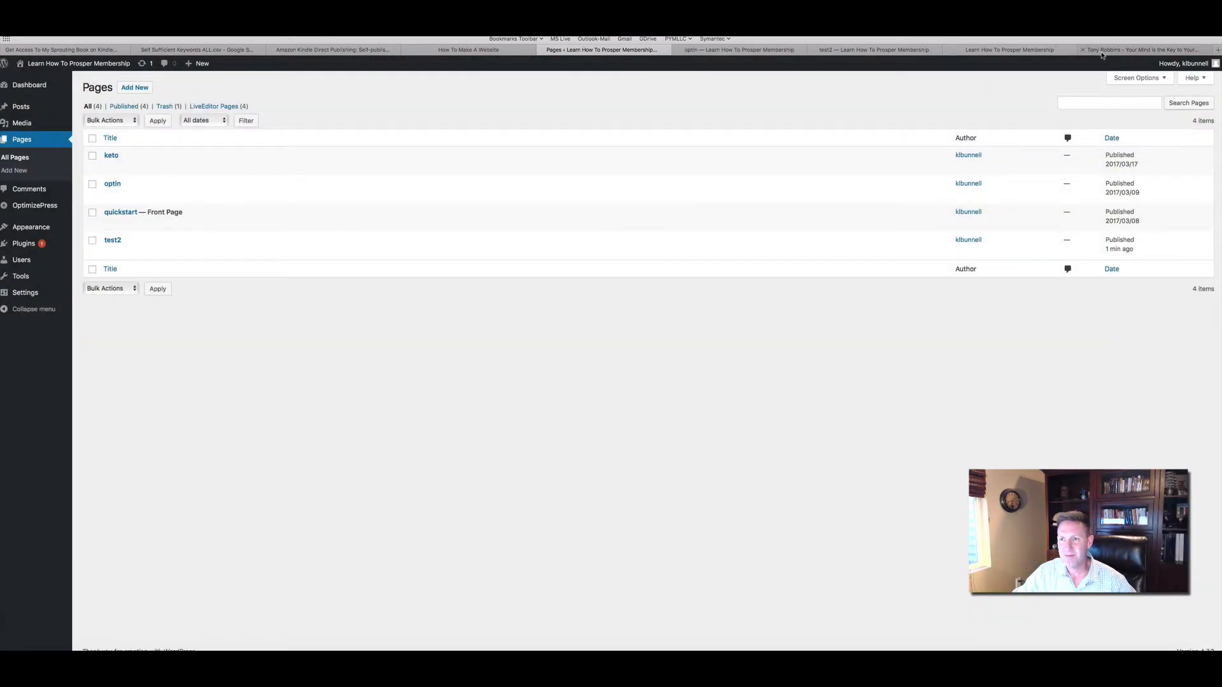
- Find the published test2 page among the open tabs, reload it, and examine the heading beneath the video
click(1102, 54)
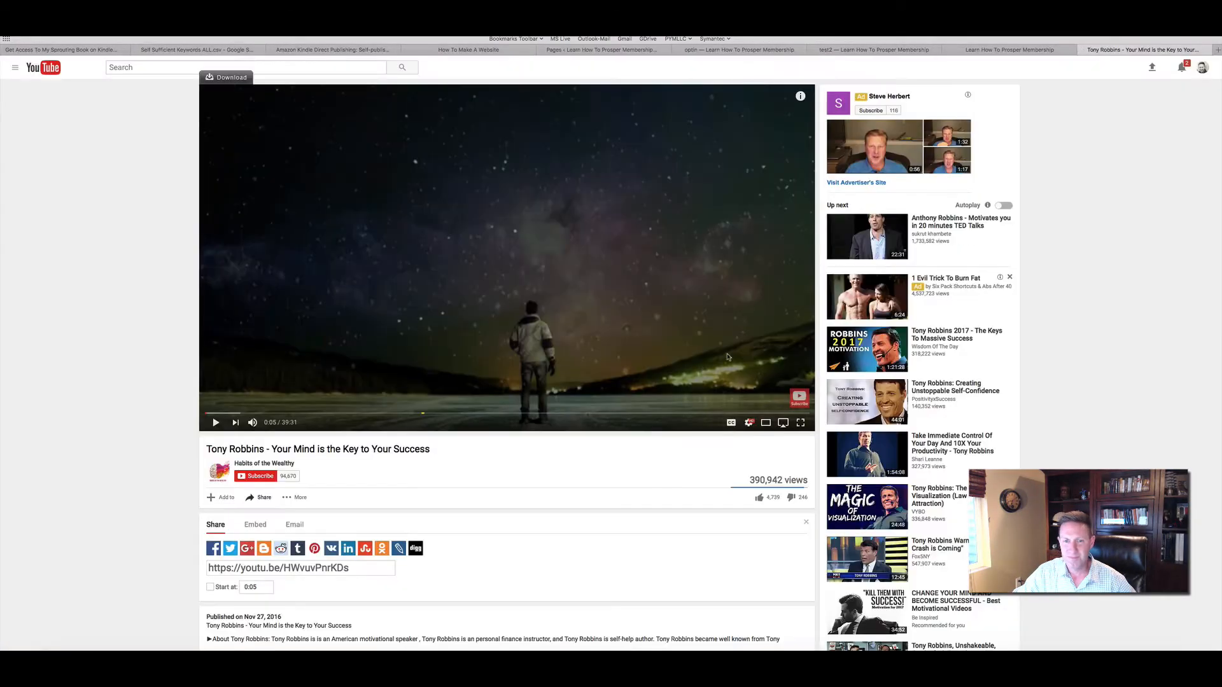
click(972, 53)
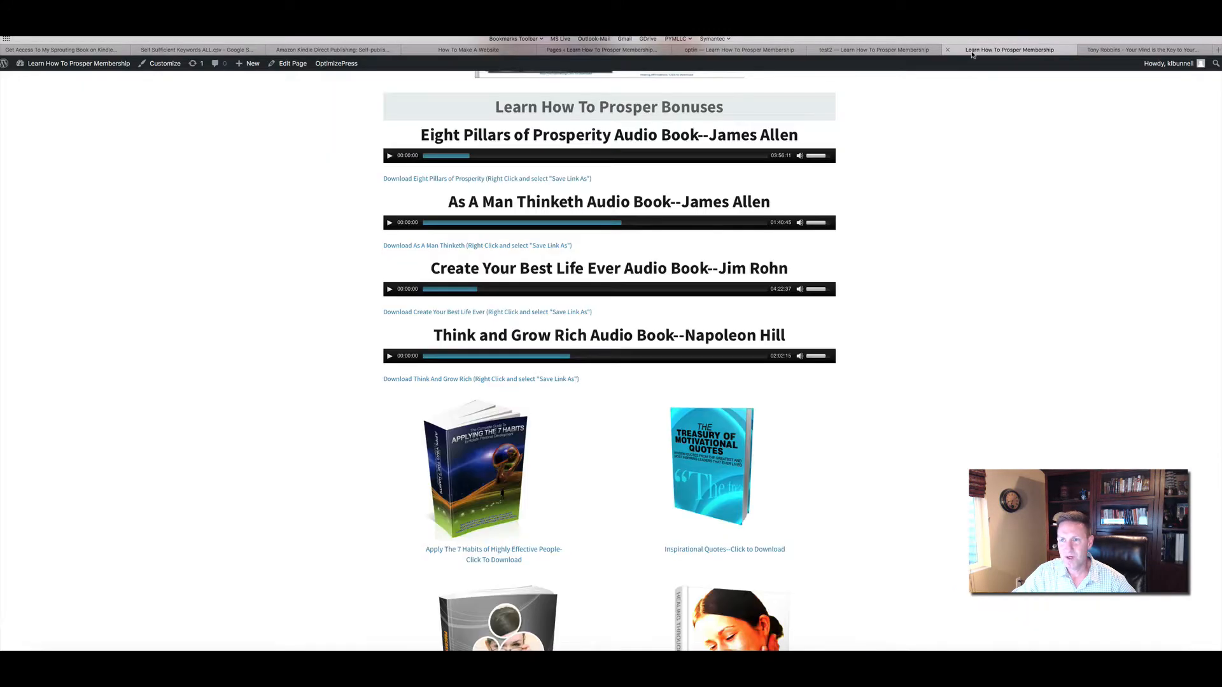
click(855, 54)
right_click(766, 237)
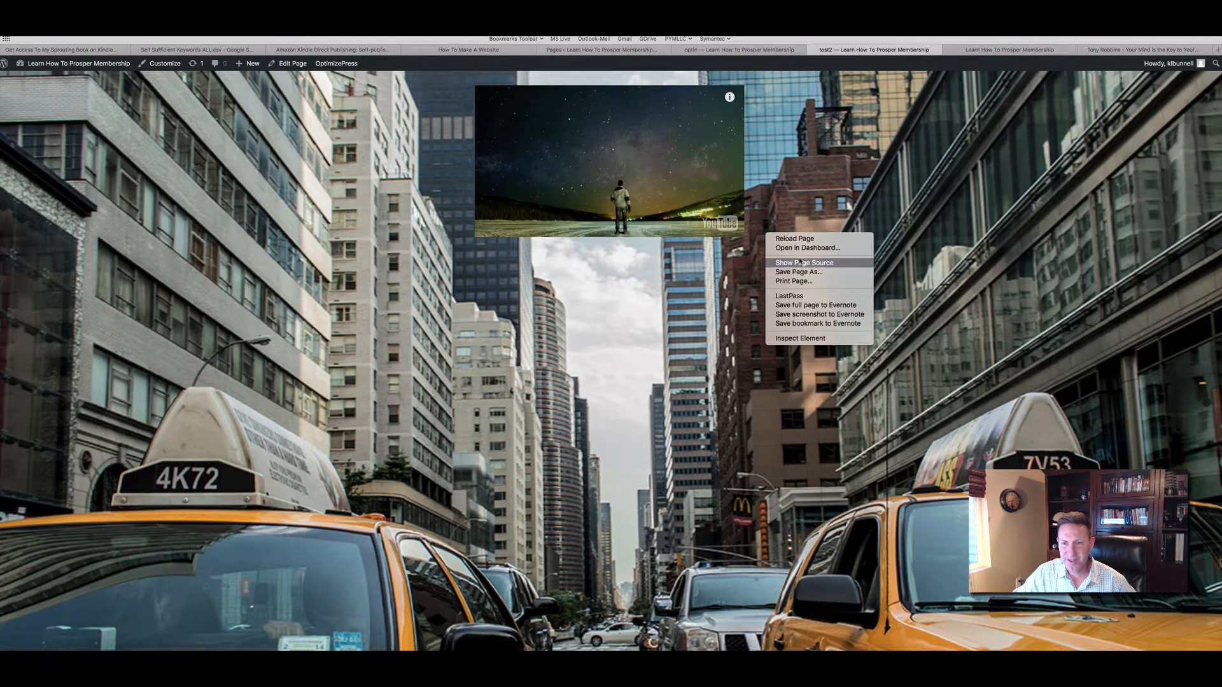
click(853, 251)
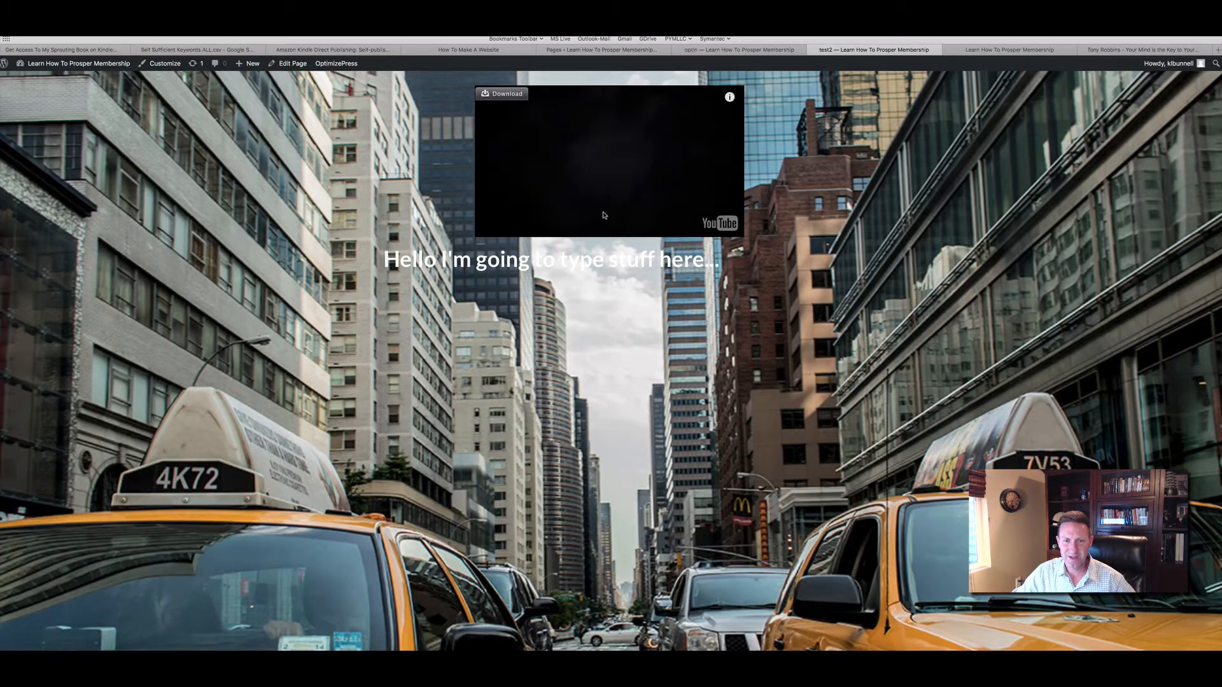
click(610, 172)
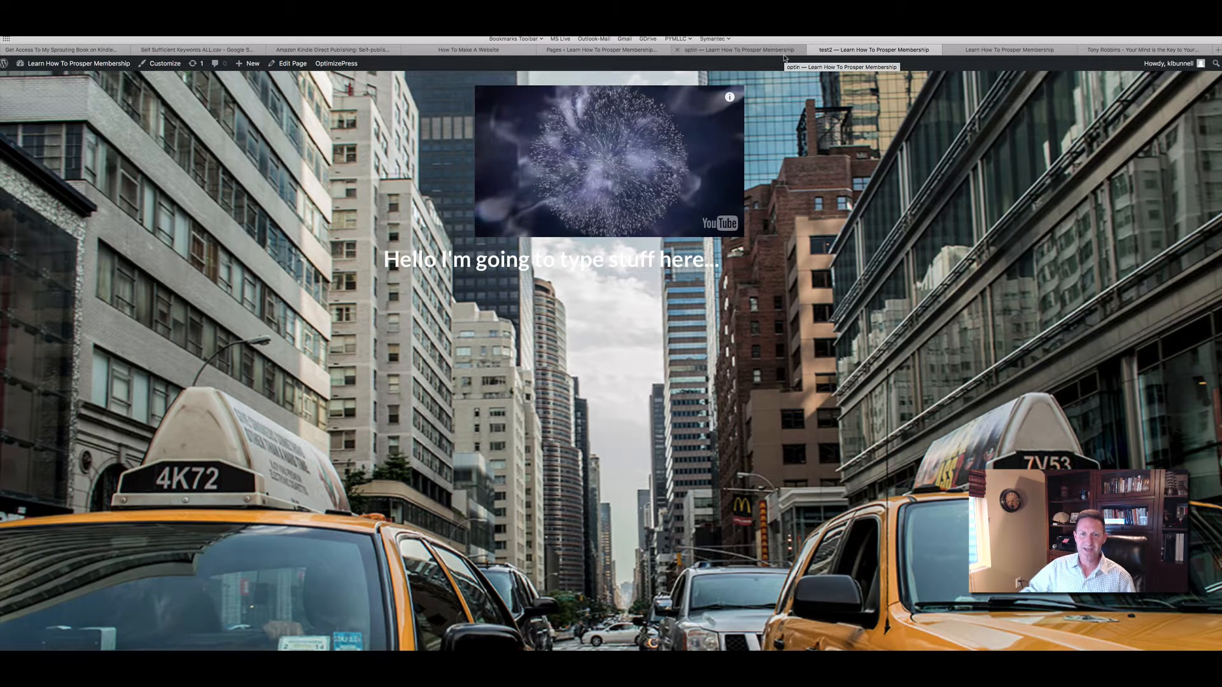
- Switch to the How To Make A Website blog post and examine its text, book cover and sign-up form
click(708, 52)
click(633, 51)
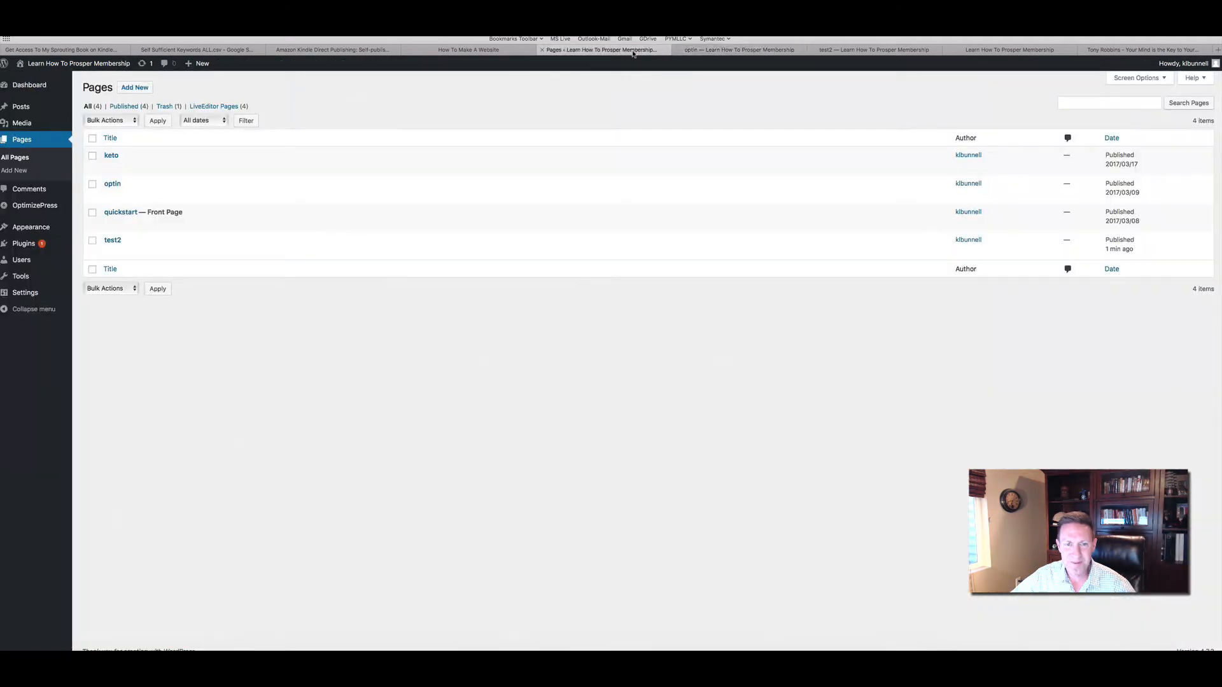
click(498, 54)
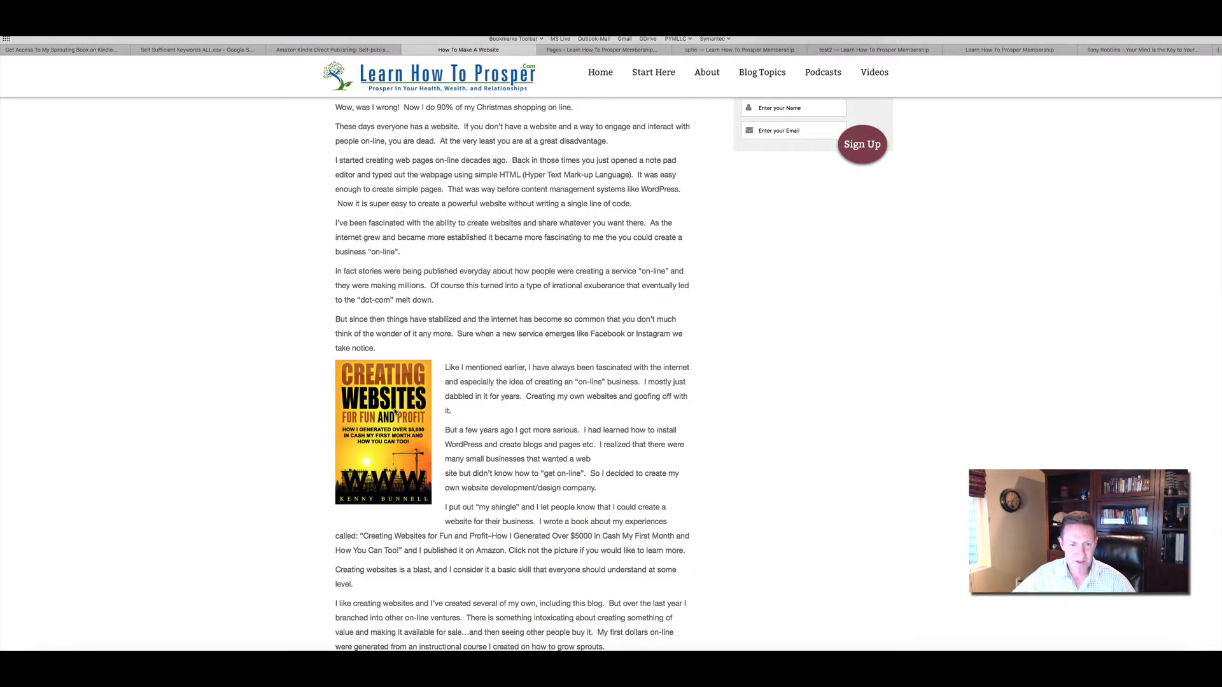
scroll(436, 416, down, 5)
scroll(436, 416, up, 7)
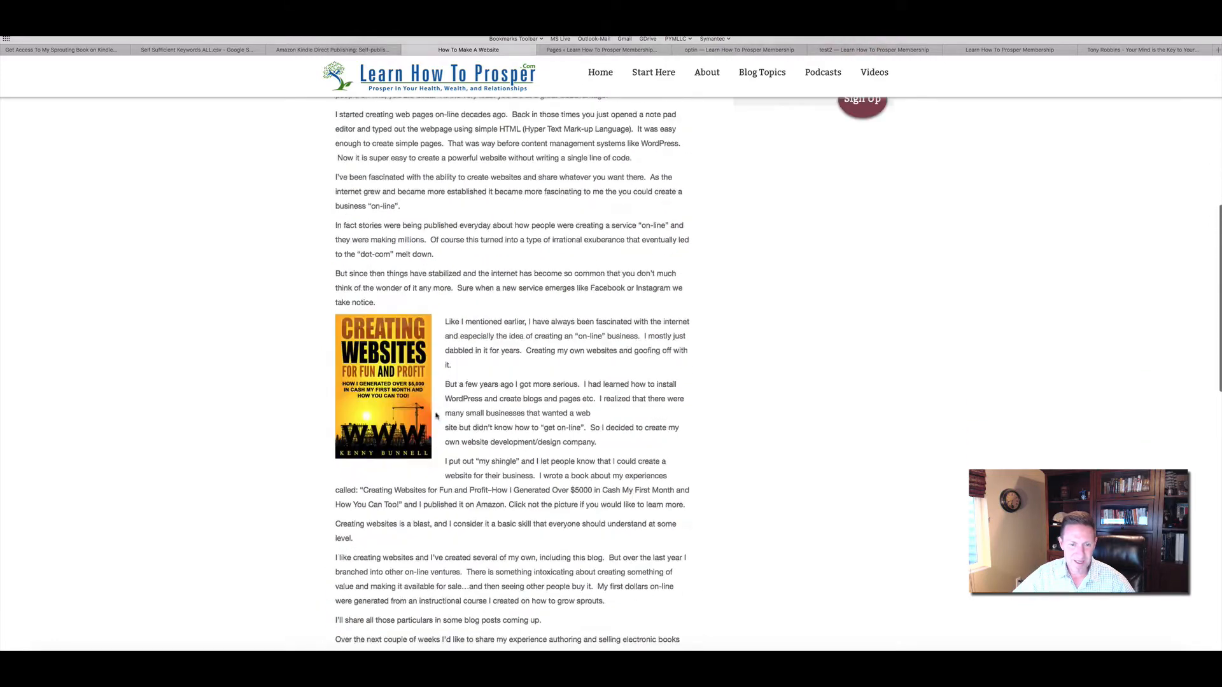
scroll(436, 416, up, 3)
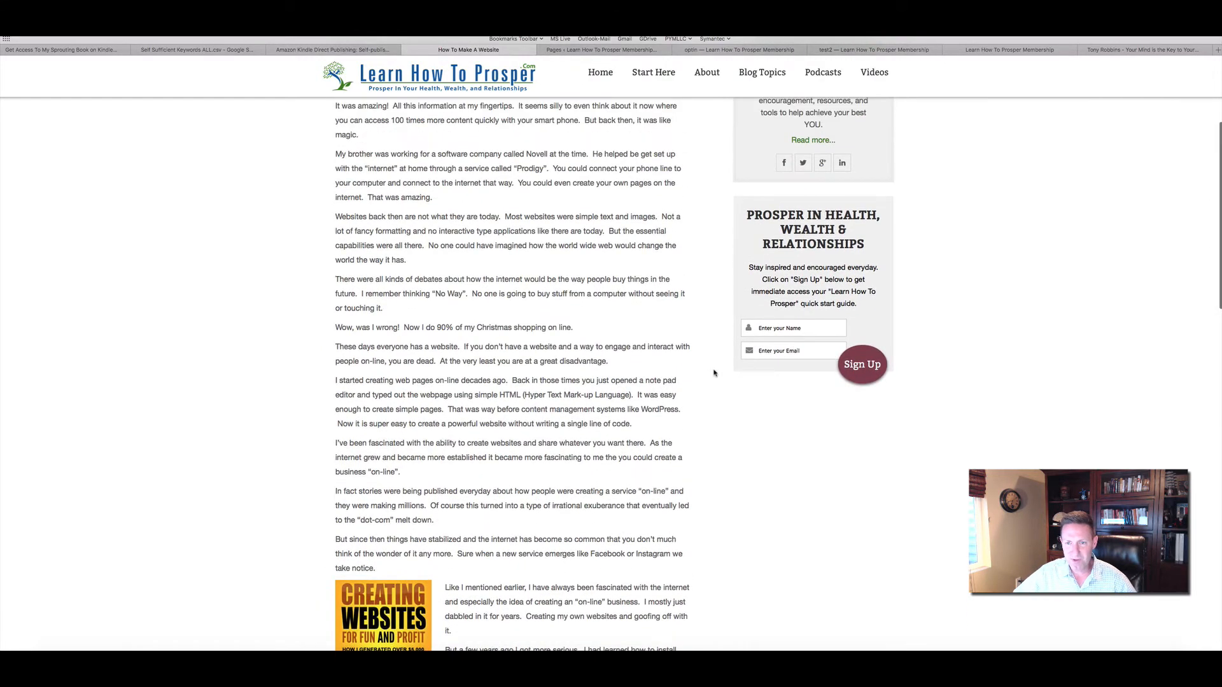
scroll(769, 328, up, 5)
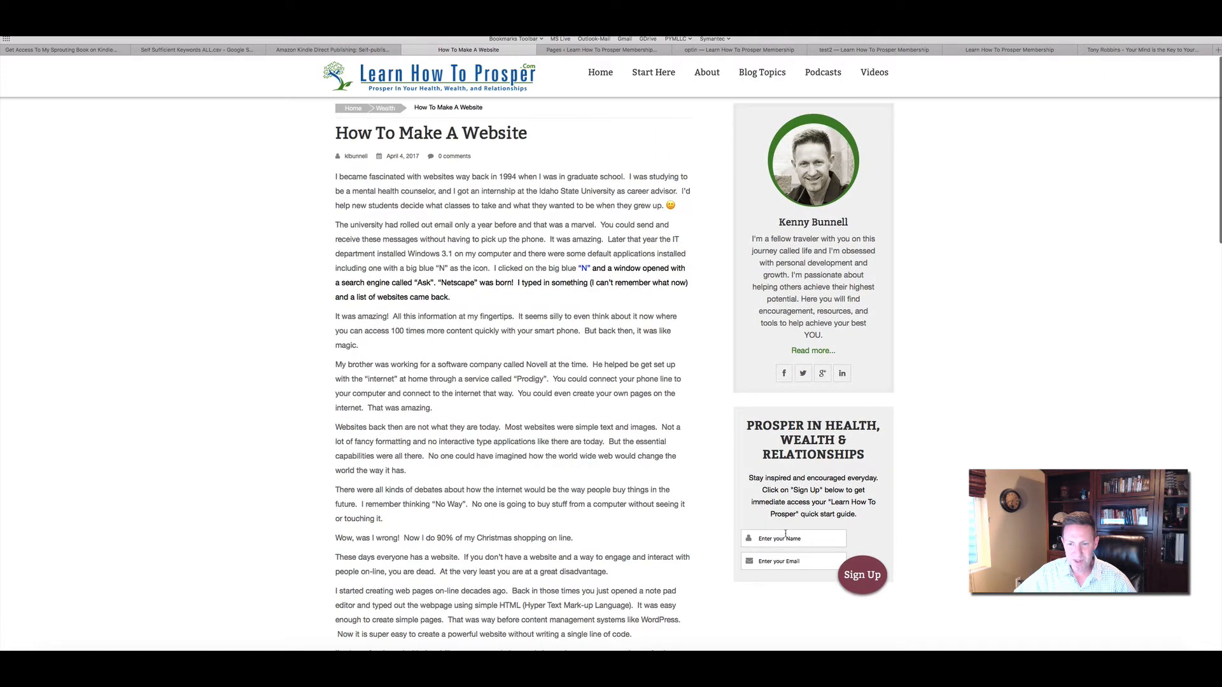
scroll(402, 474, down, 6)
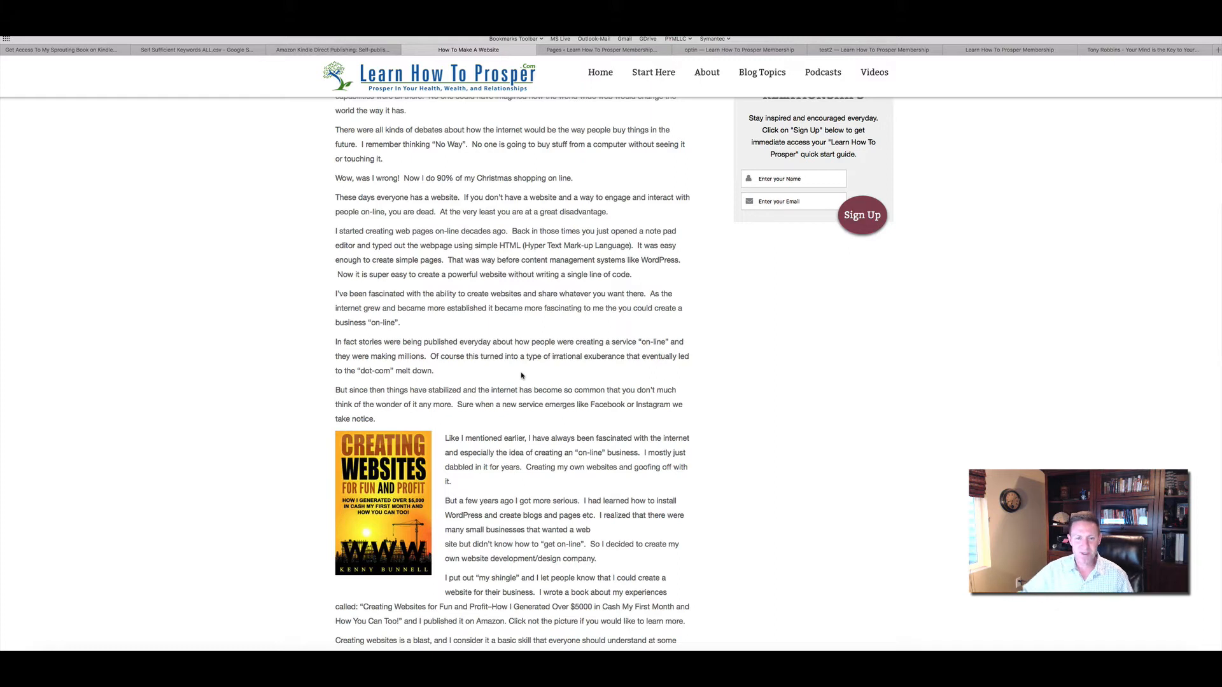
scroll(407, 474, up, 1)
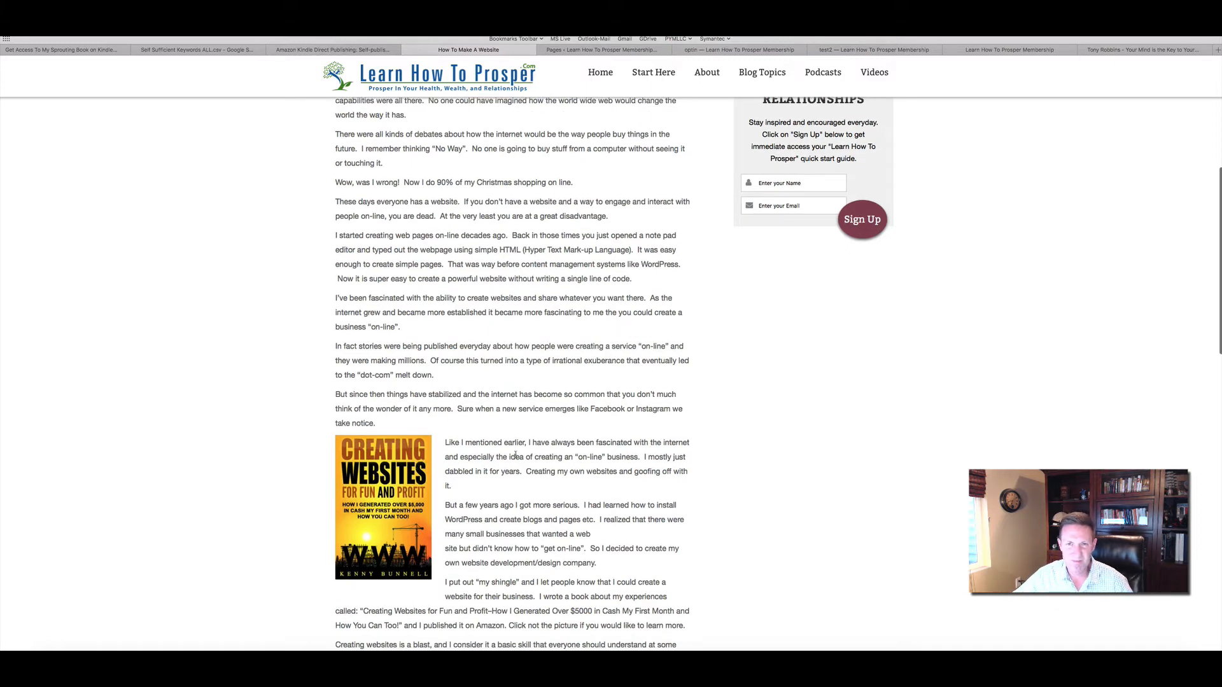
scroll(516, 454, down, 2)
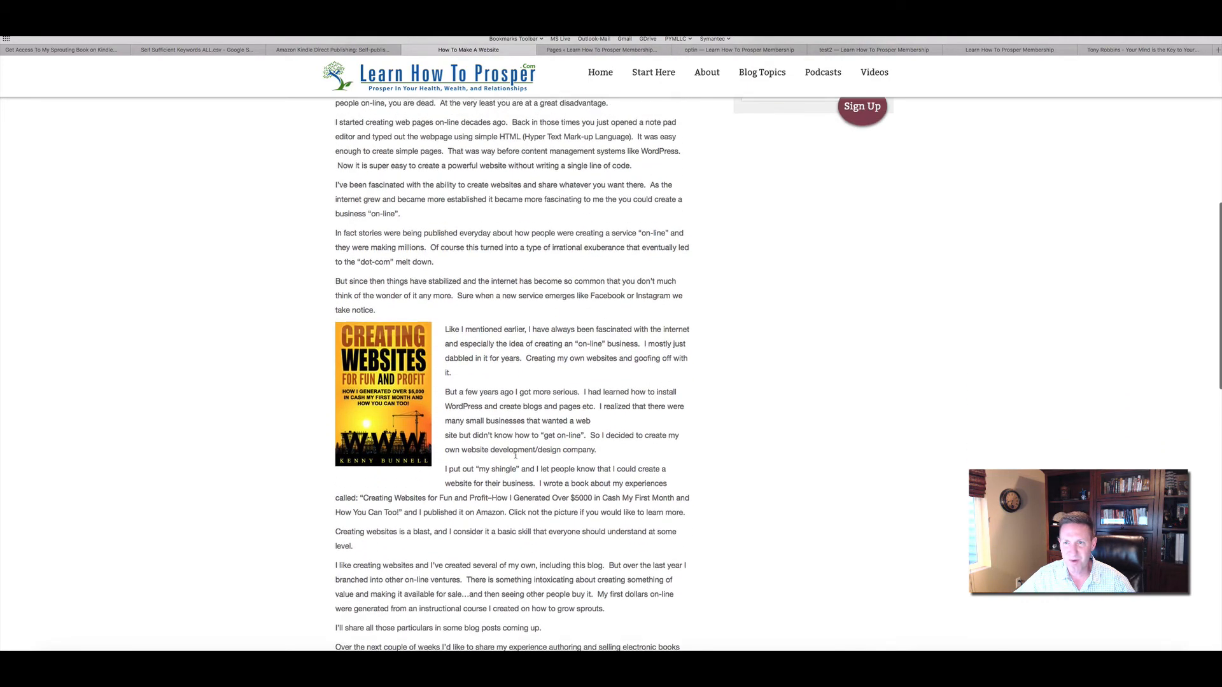
scroll(515, 454, up, 1)
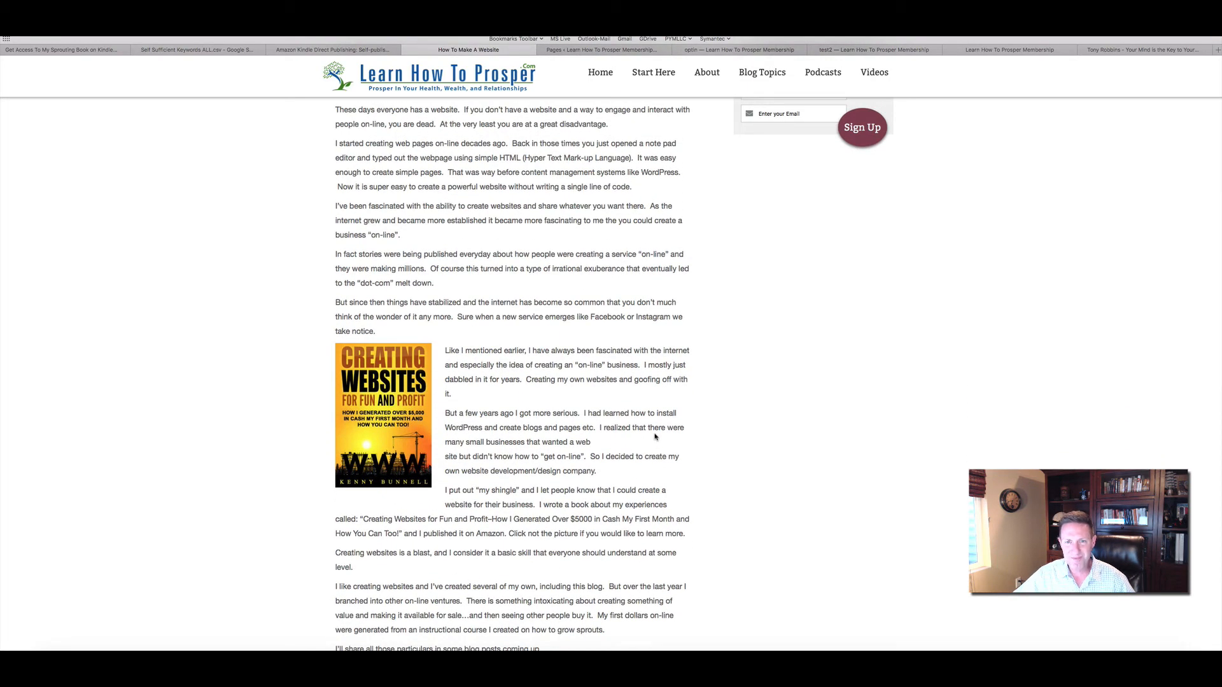